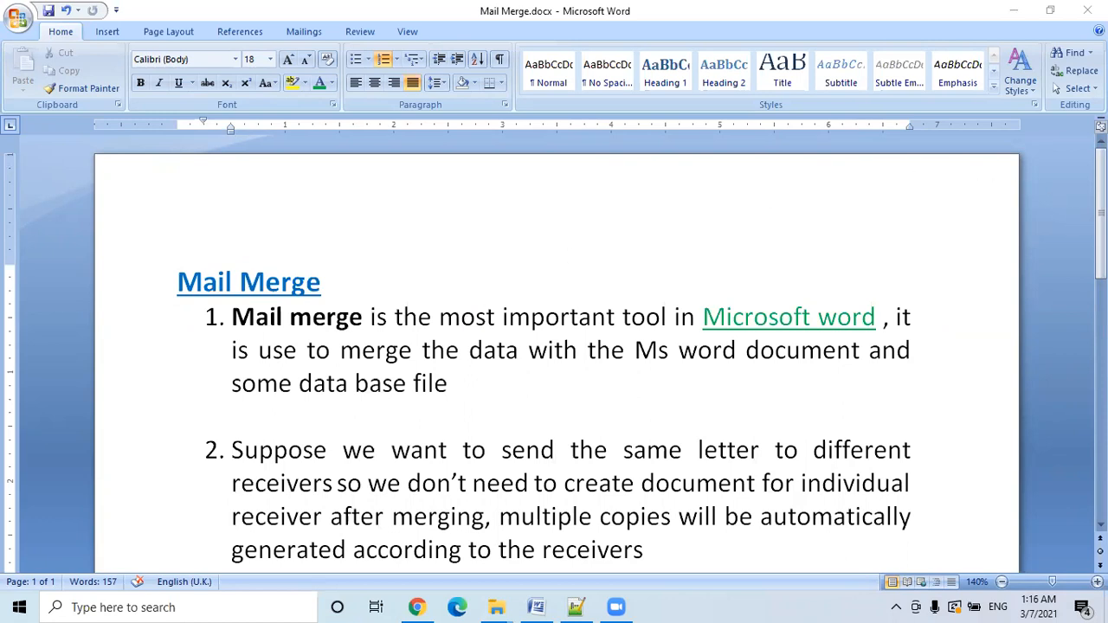
Read through the Mail Merge notes, from the four numbered points down to the Steps list.
scroll(1100, 216, down, 1)
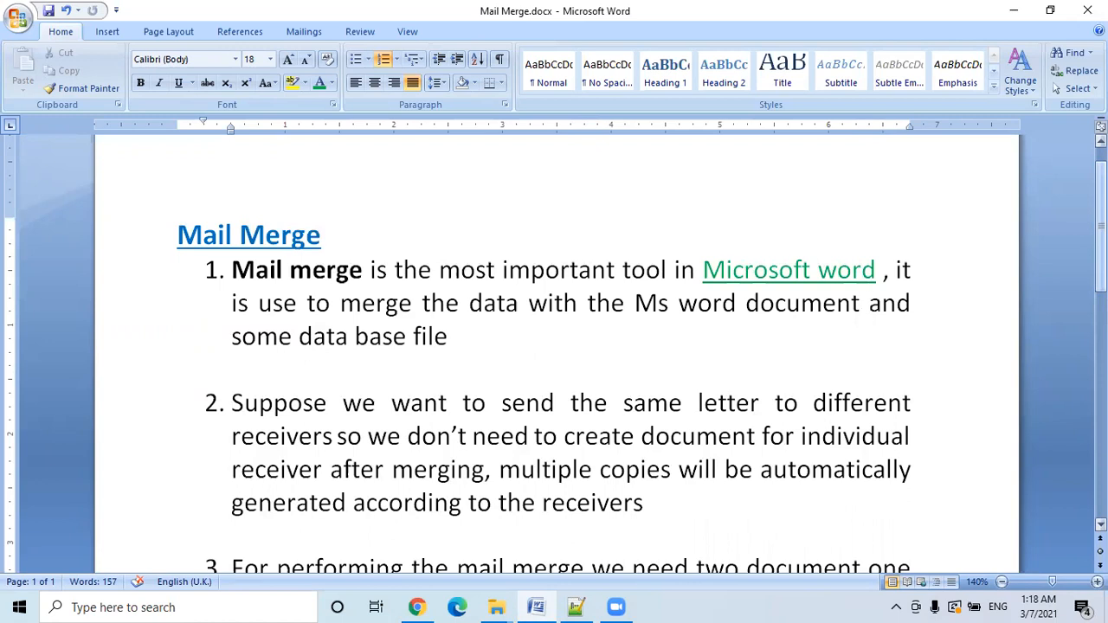
scroll(674, 468, down, 1)
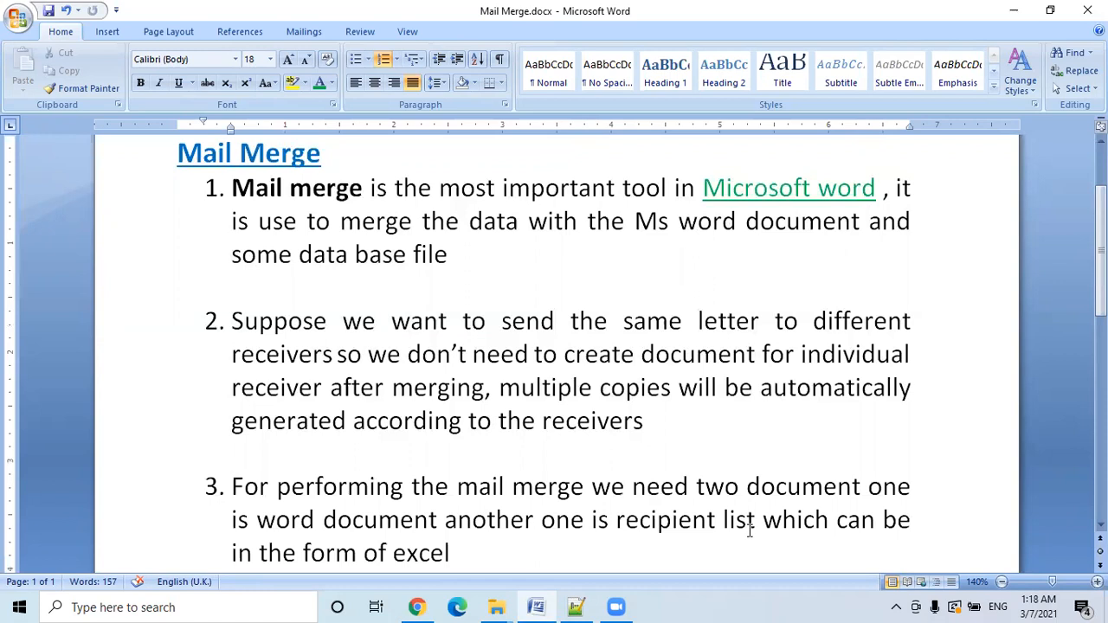
click(456, 552)
scroll(456, 552, down, 1)
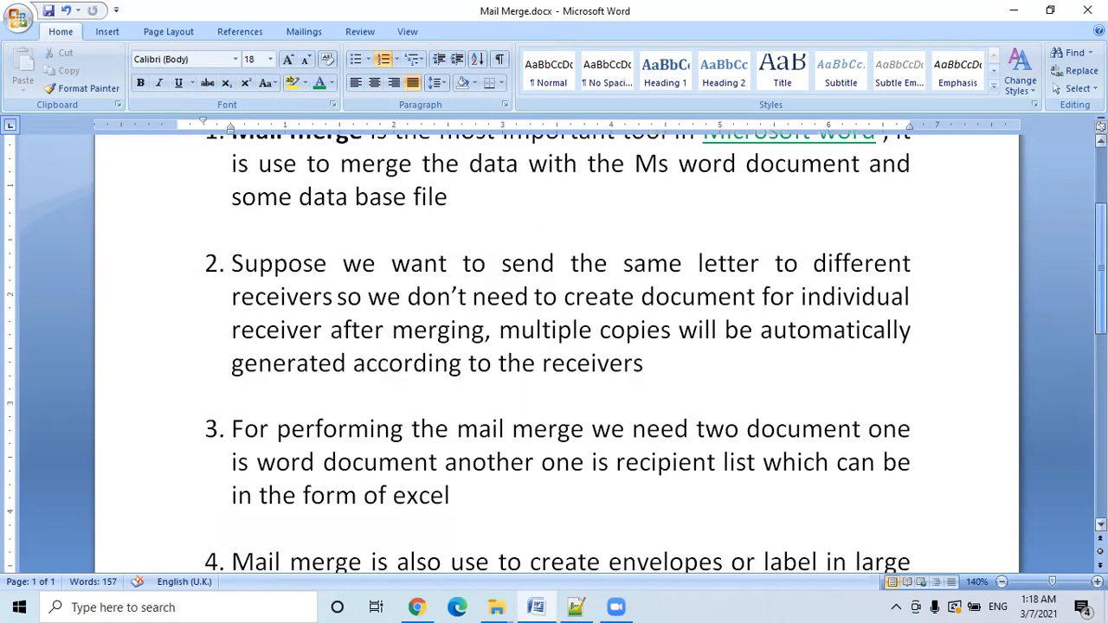
scroll(456, 552, down, 1)
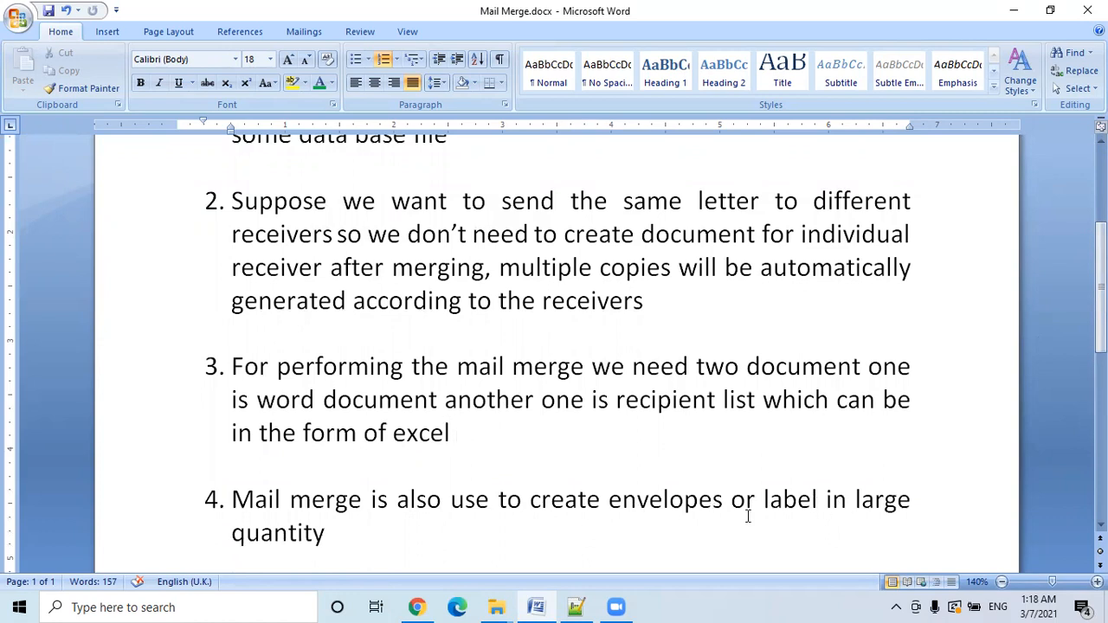
click(340, 532)
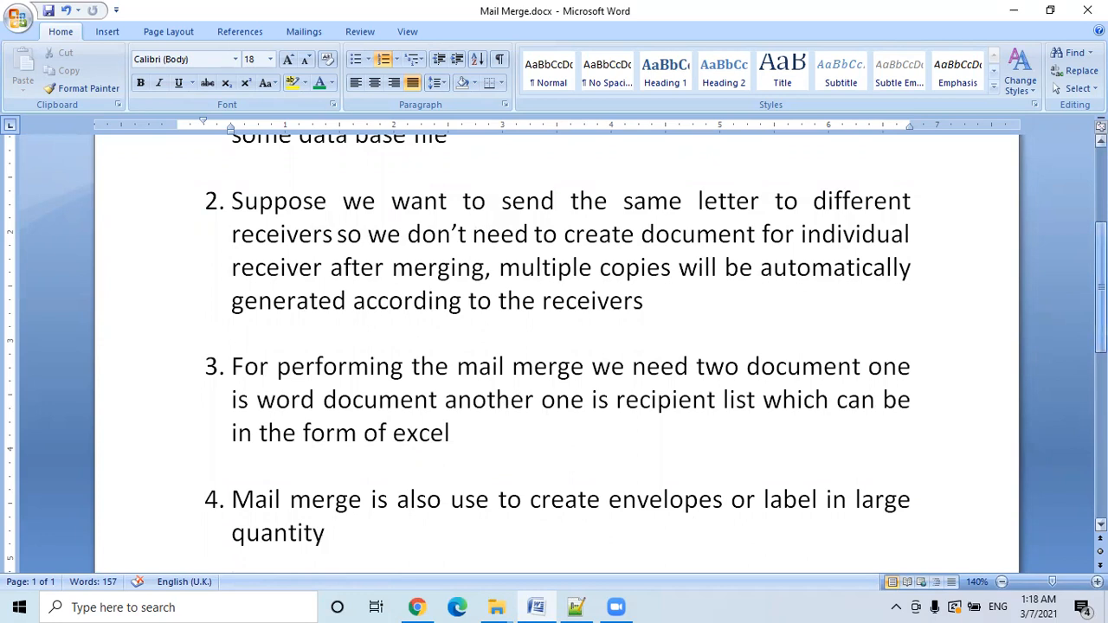
scroll(474, 362, down, 3)
click(370, 486)
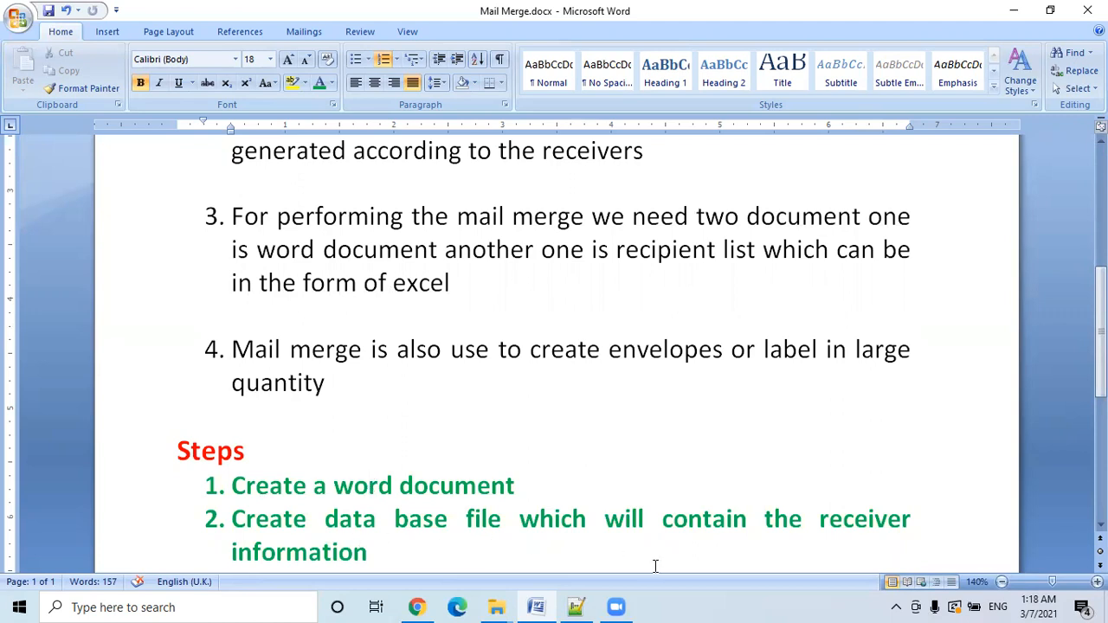
click(377, 551)
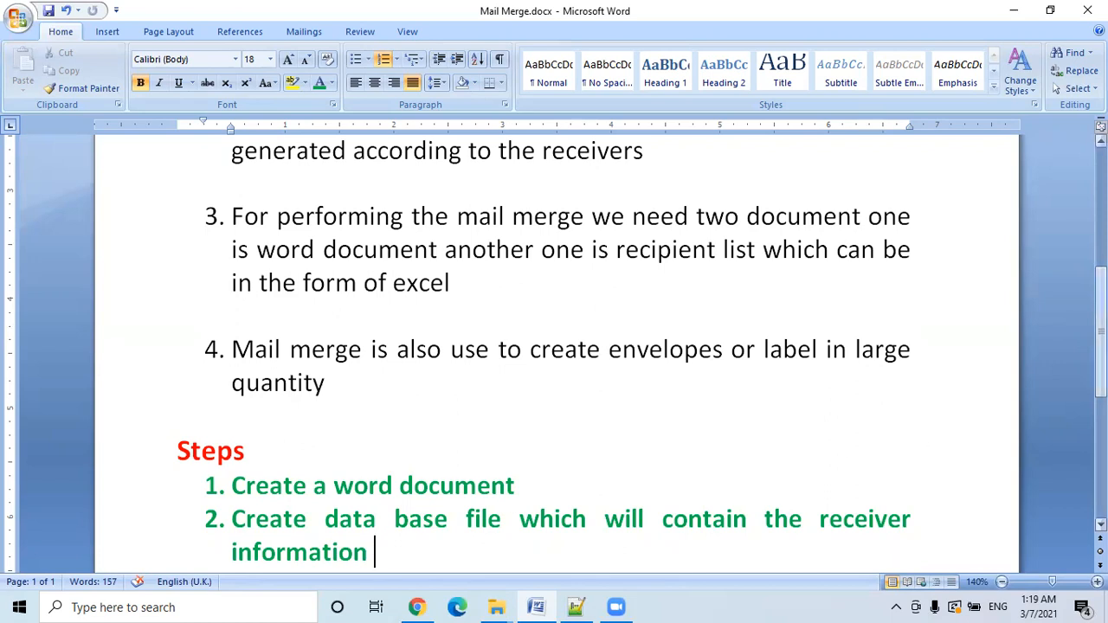
key(Return)
text(Goto mailing Menu)
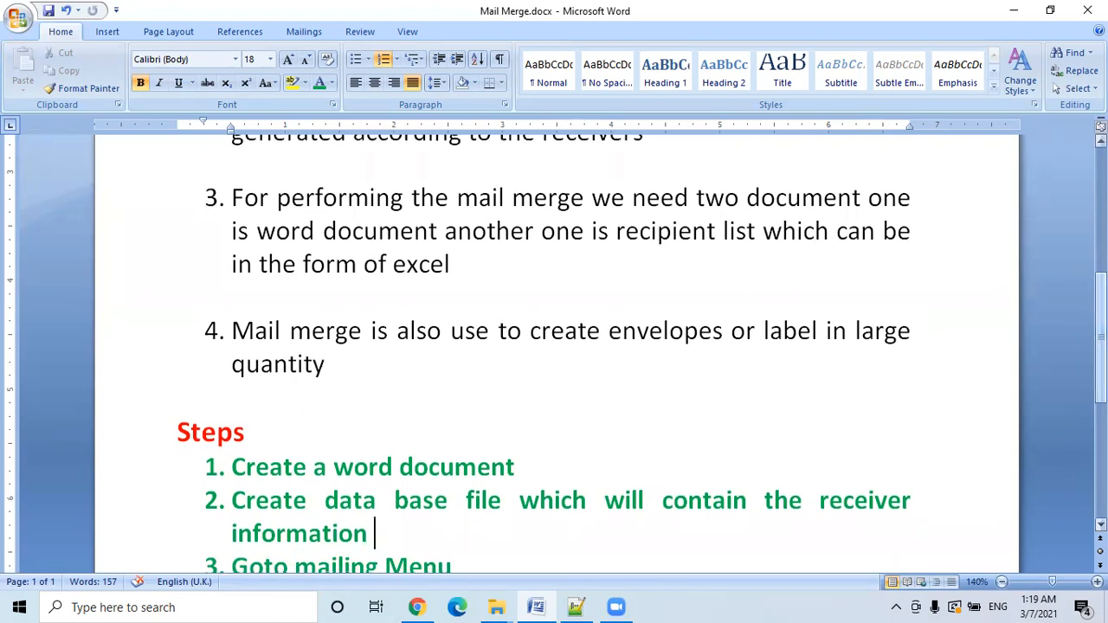
Minimize the notes document and launch the Windows Magnifier over the desktop.
click(1017, 10)
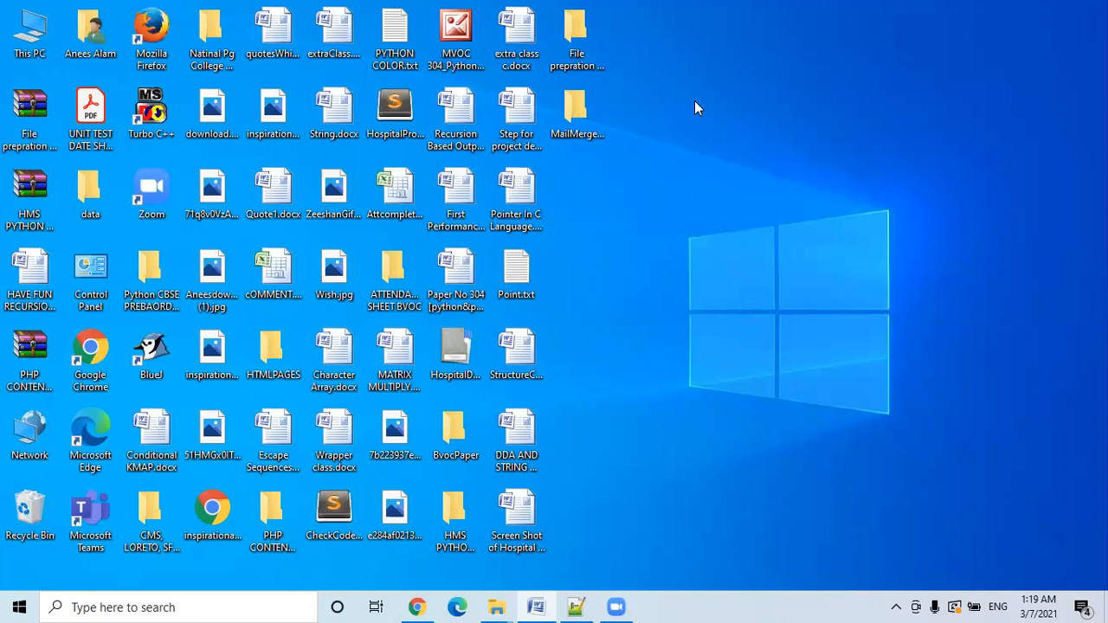
key(super+r)
text(mag)
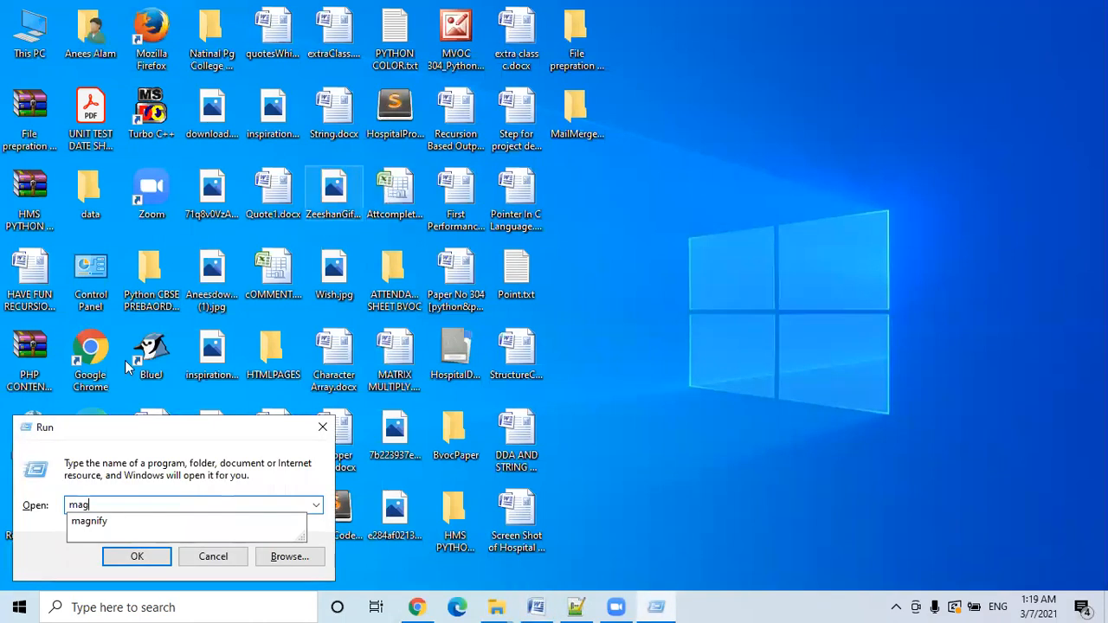
click(136, 556)
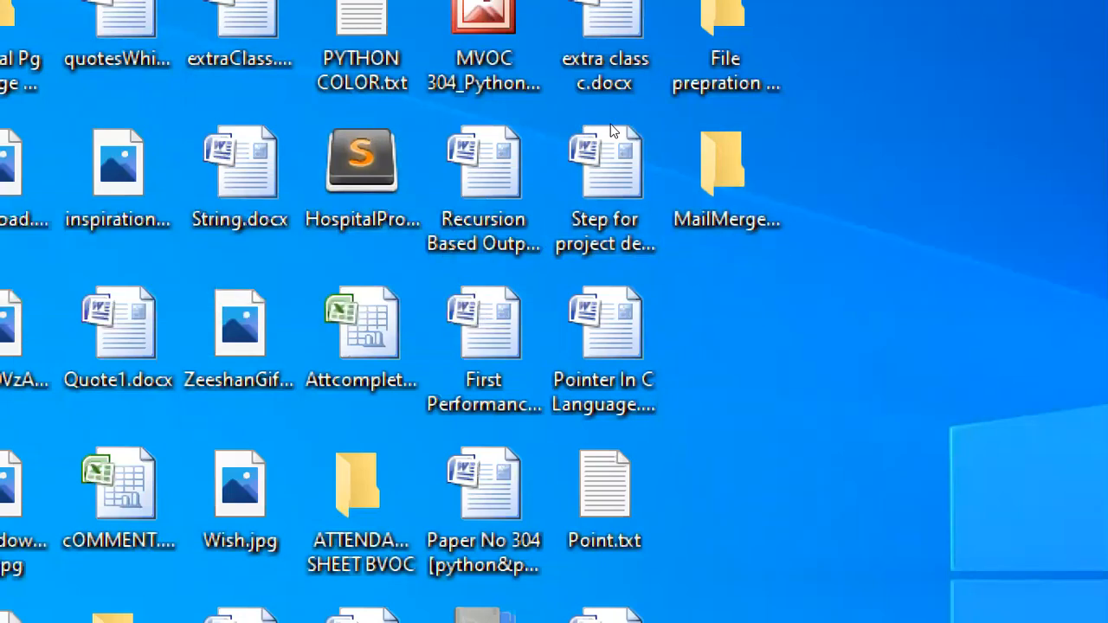
Open LetterMain.docx from the MailMergeProcedure folder and close the Magnifier.
key(Return)
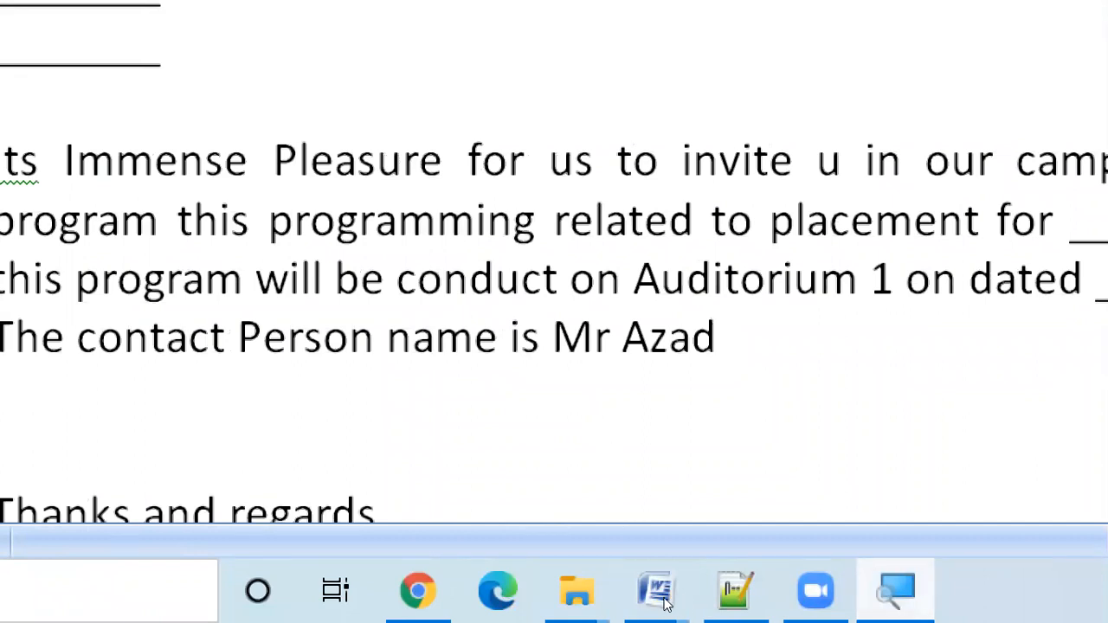
right_click(896, 590)
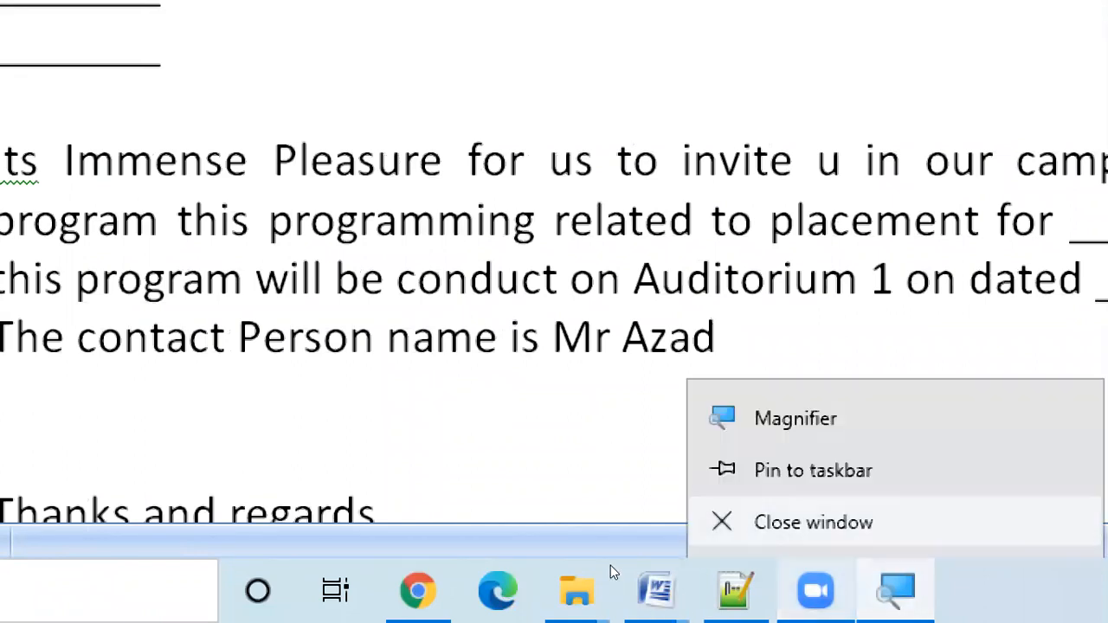
click(753, 520)
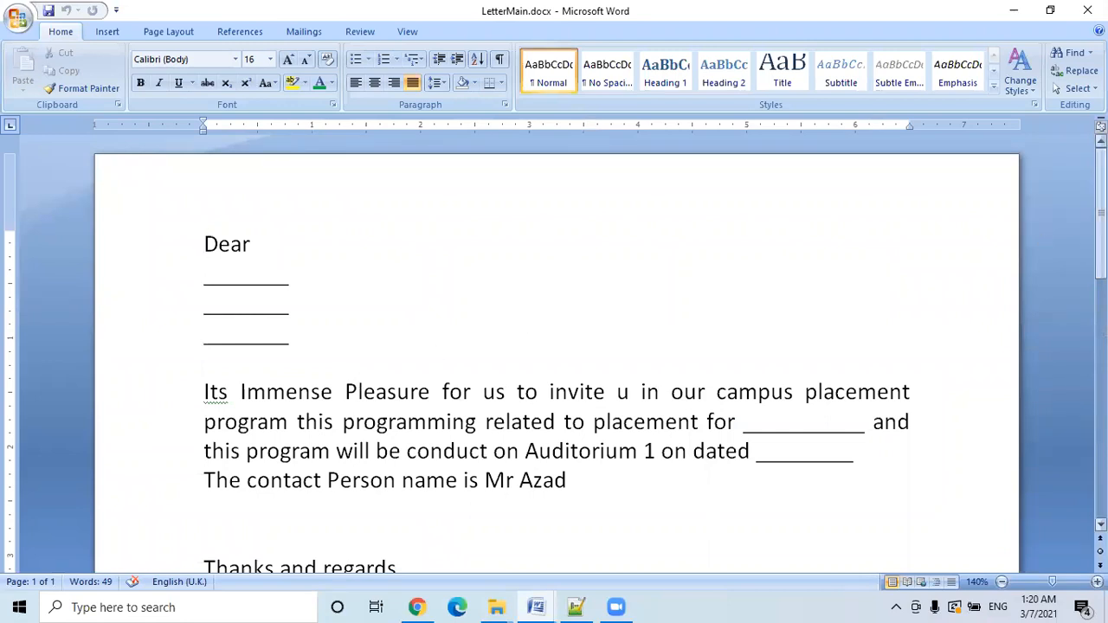
Examine the letter's blanks below Dear and in the placement and date sentence, as well as the closing signature.
drag(1100, 213, 1101, 222)
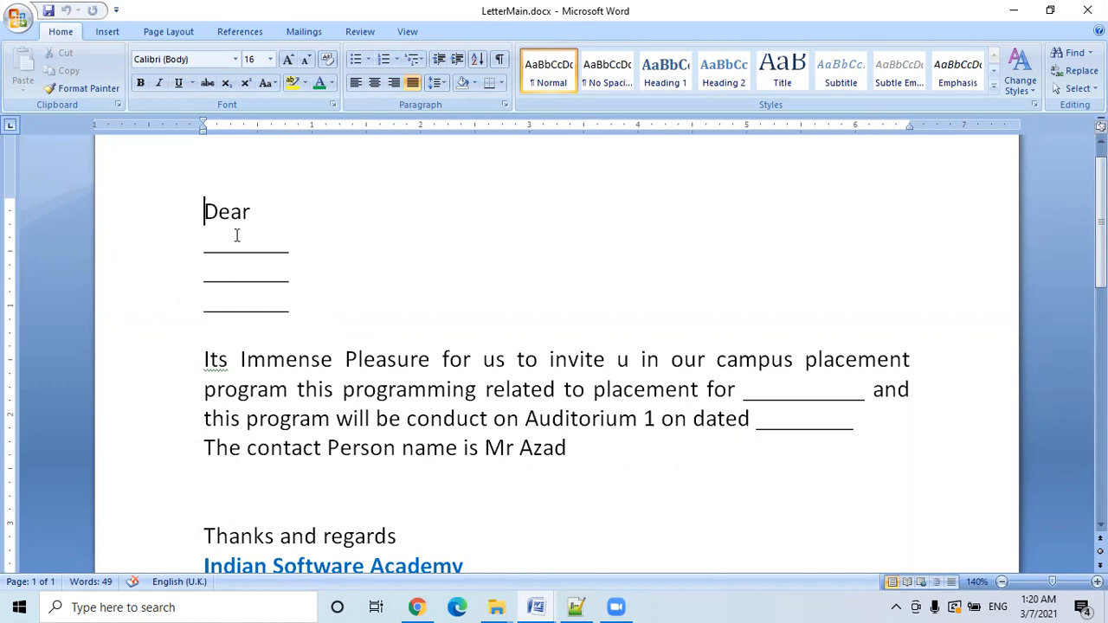
drag(200, 244, 297, 240)
drag(203, 274, 291, 284)
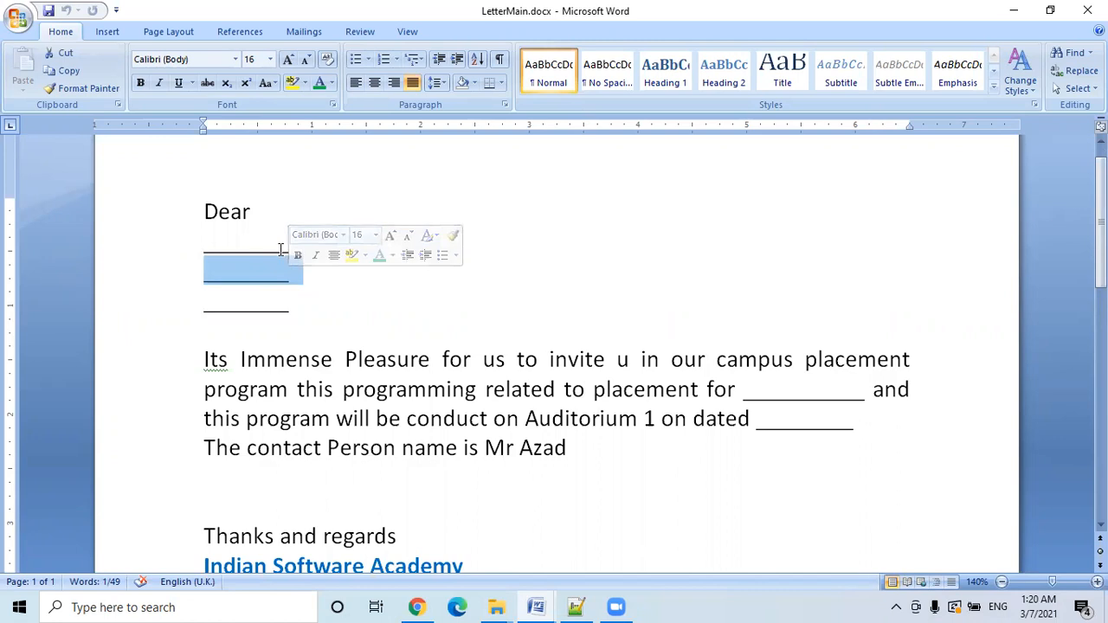
drag(205, 305, 286, 304)
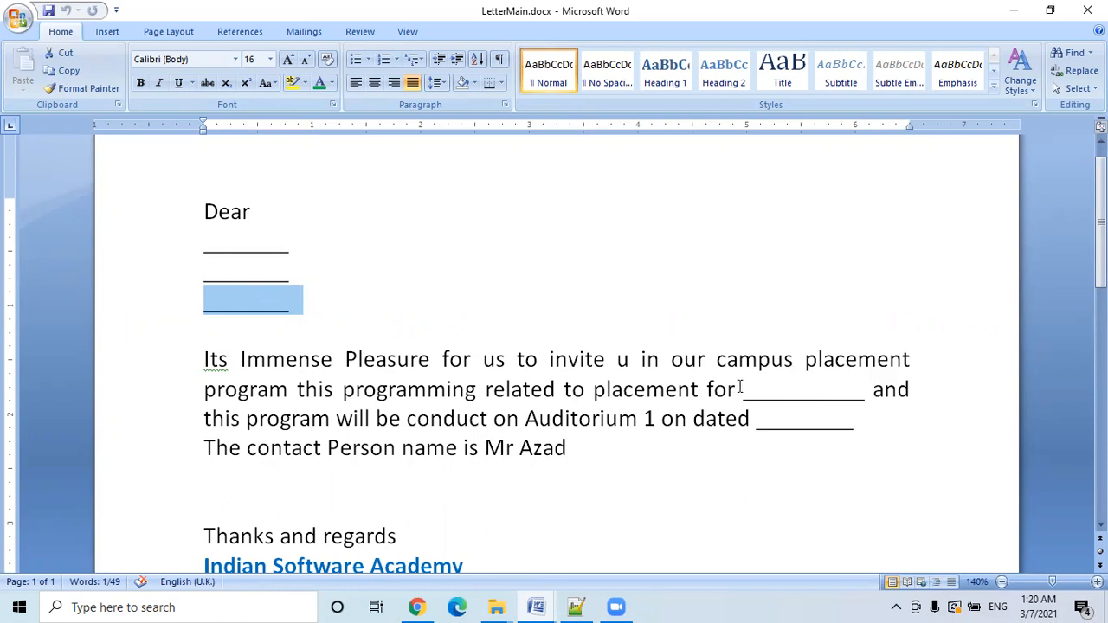
drag(739, 388, 869, 391)
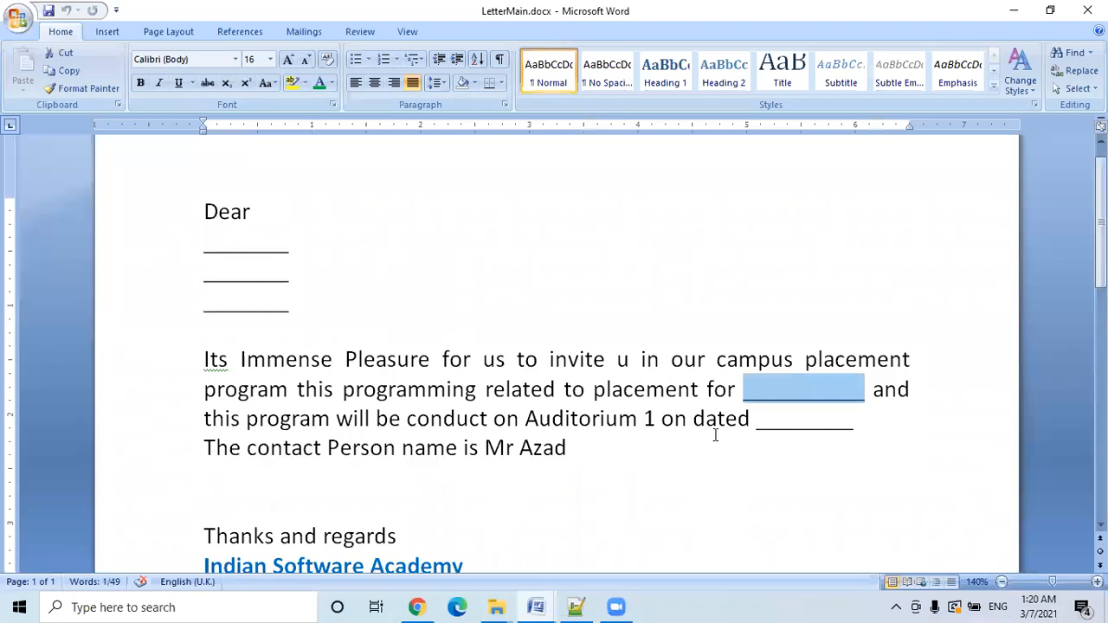
drag(759, 421, 865, 438)
click(835, 458)
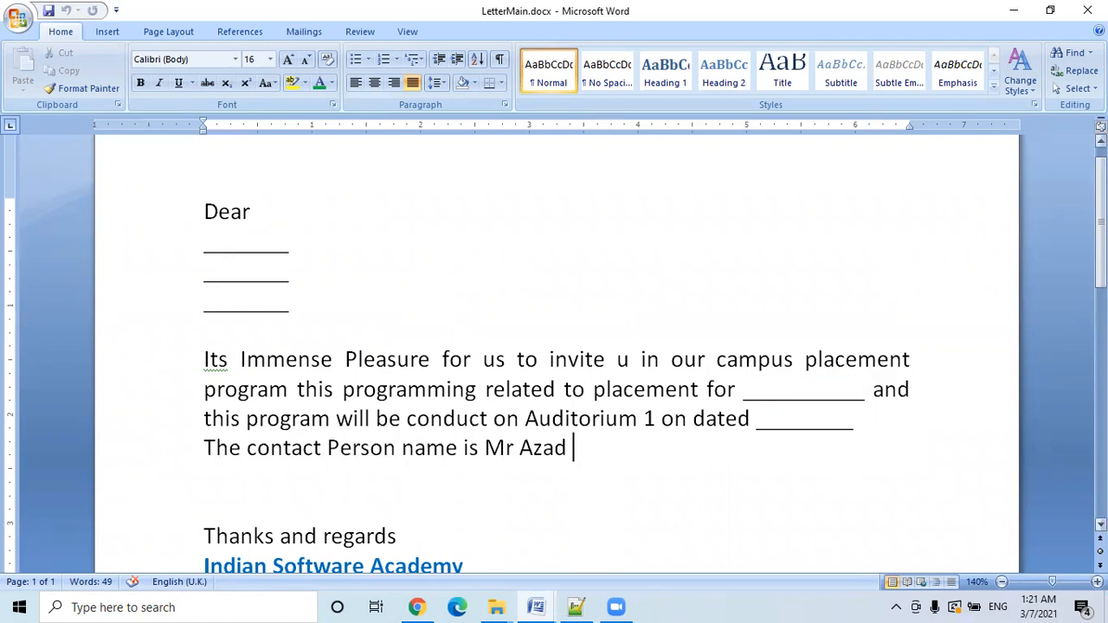
scroll(663, 339, down, 2)
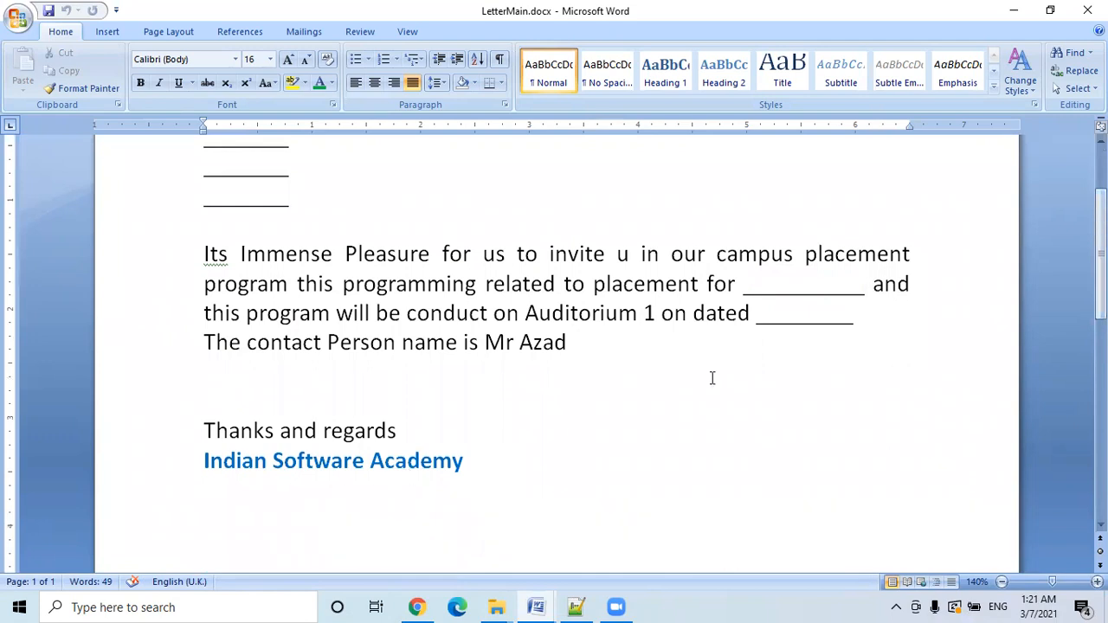
drag(1100, 290, 1100, 255)
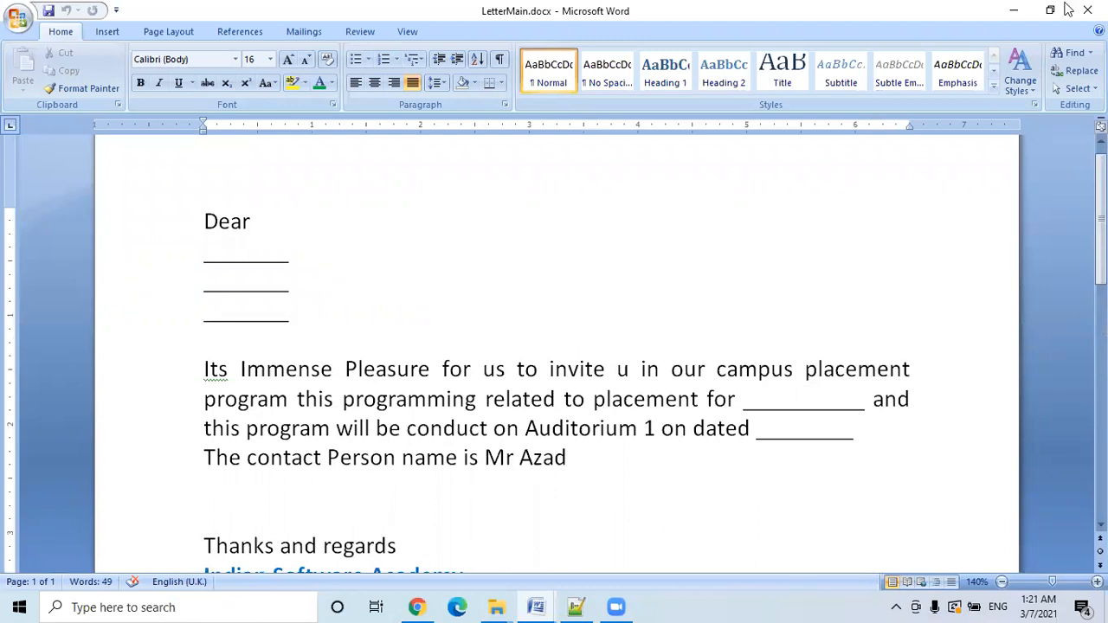
Minimize the letter, open Database.xlsx from the MailMergeProcedure folder to view its recipient table, and minimize the workbook.
click(1013, 10)
click(1010, 10)
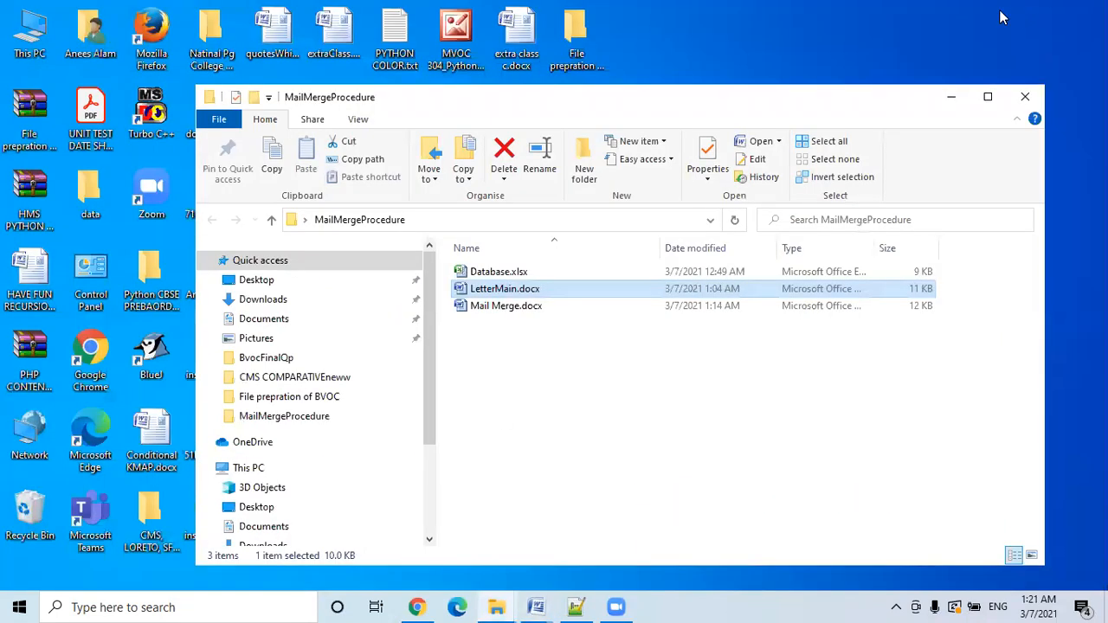
double_click(506, 274)
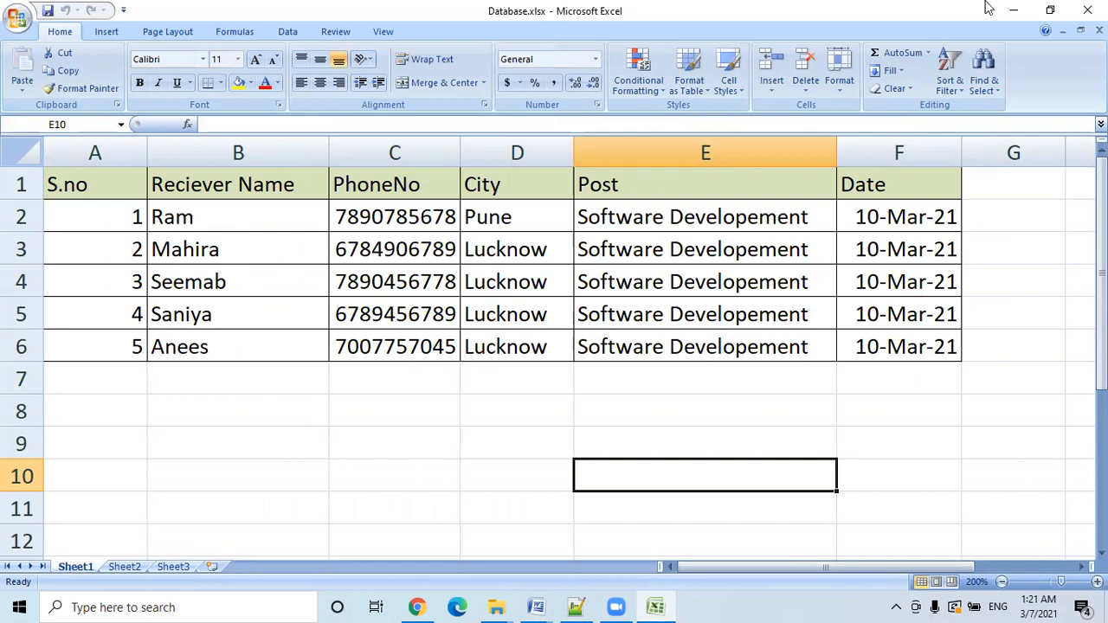
click(1013, 10)
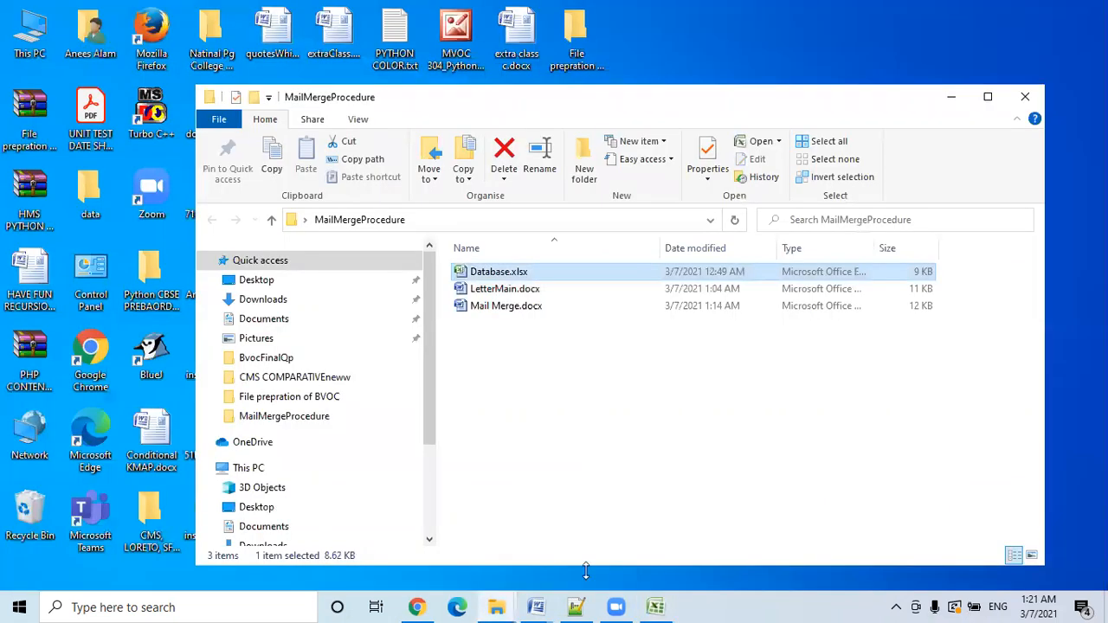
Switch back to LetterMain.docx in Word and show it in Print Preview.
click(536, 607)
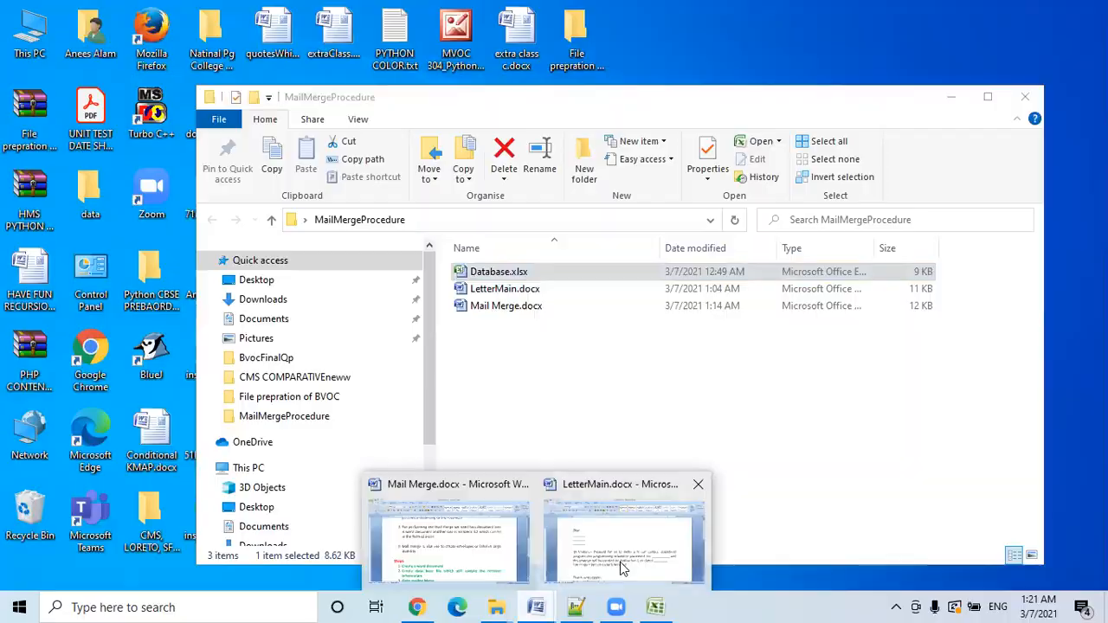
click(620, 562)
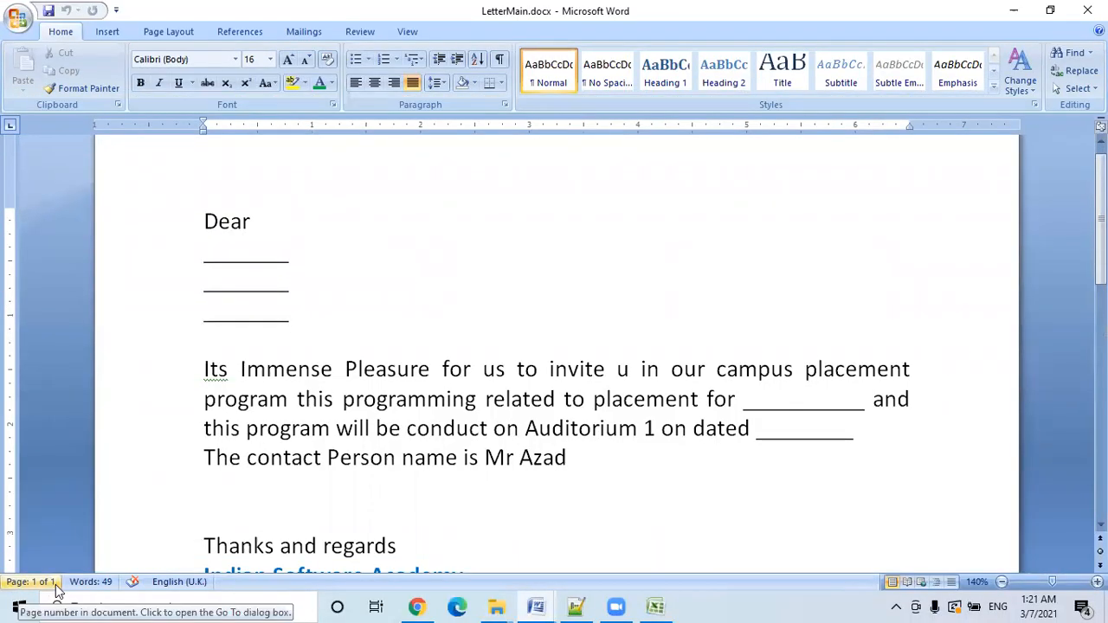
click(22, 27)
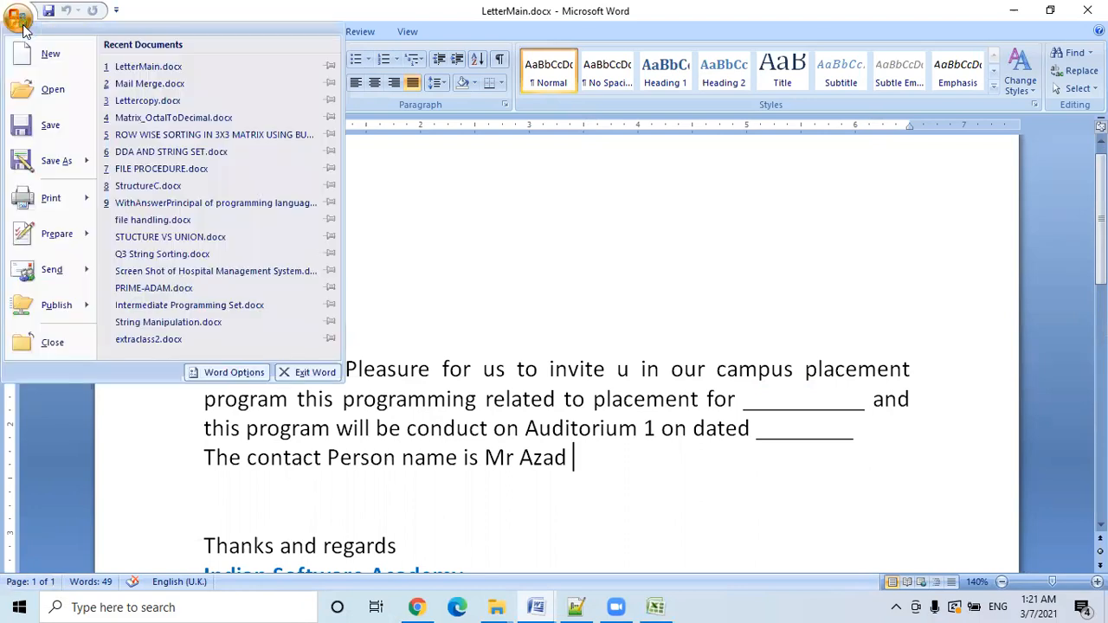
mouse_move(50, 198)
click(176, 166)
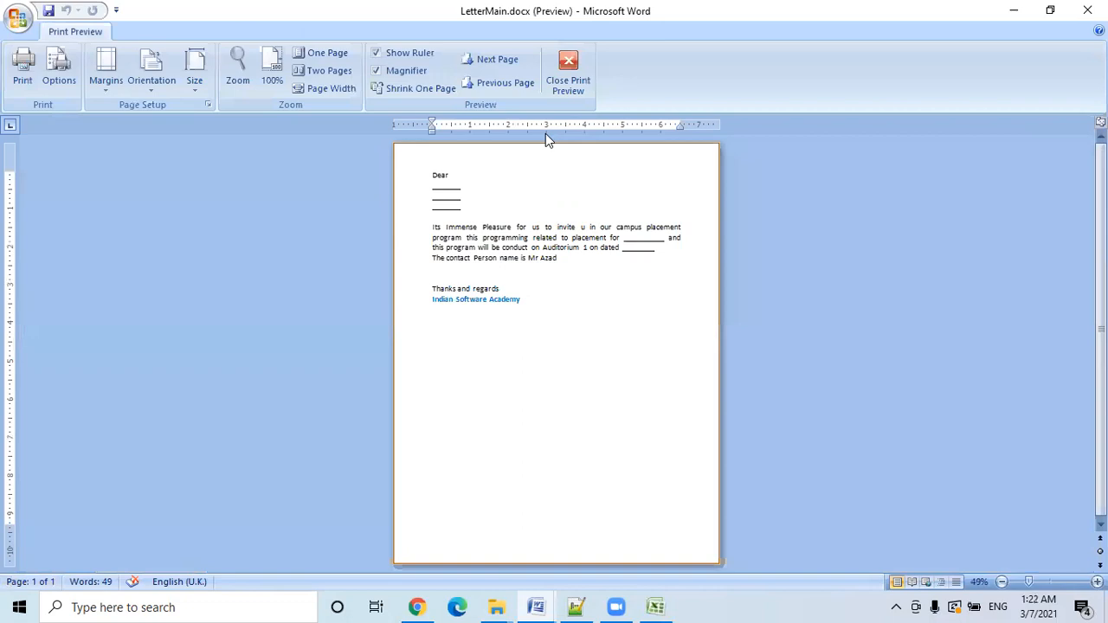
View the letter preview at 100% zoom, close Print Preview and look over the letter.
click(246, 61)
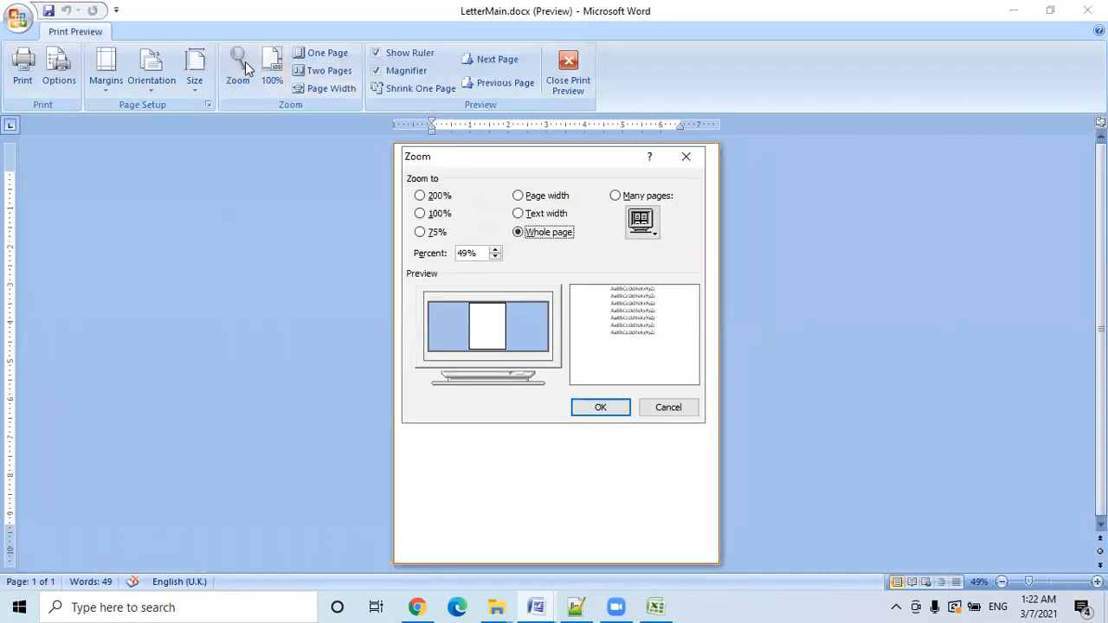
click(688, 156)
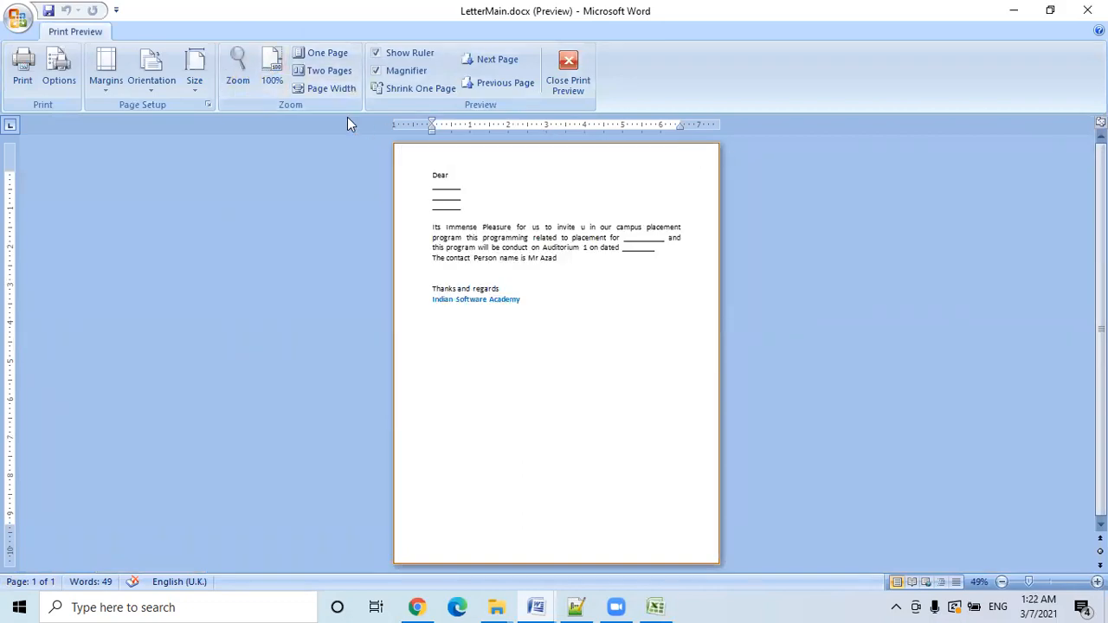
click(270, 69)
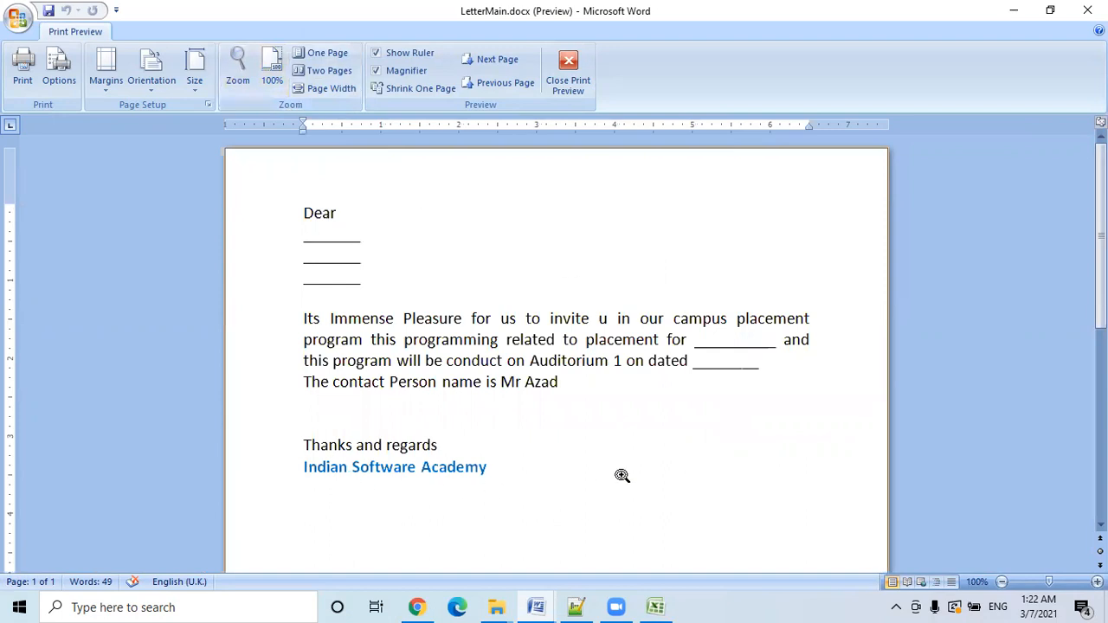
mouse_move(1100, 235)
mouse_down()
mouse_move(1101, 425)
mouse_move(1101, 235)
mouse_up()
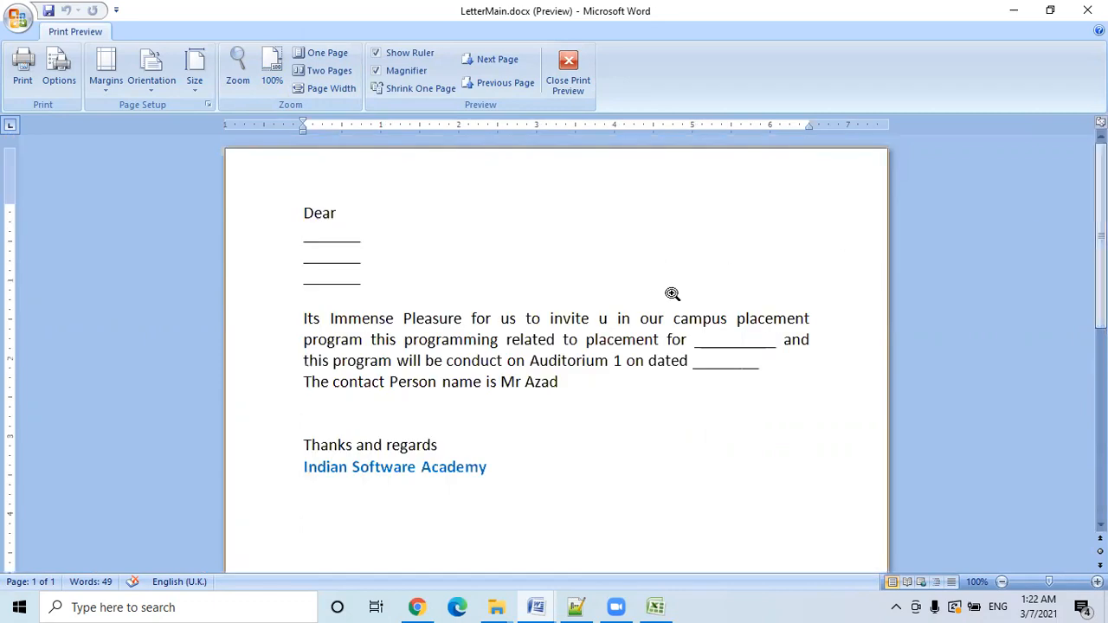
click(579, 84)
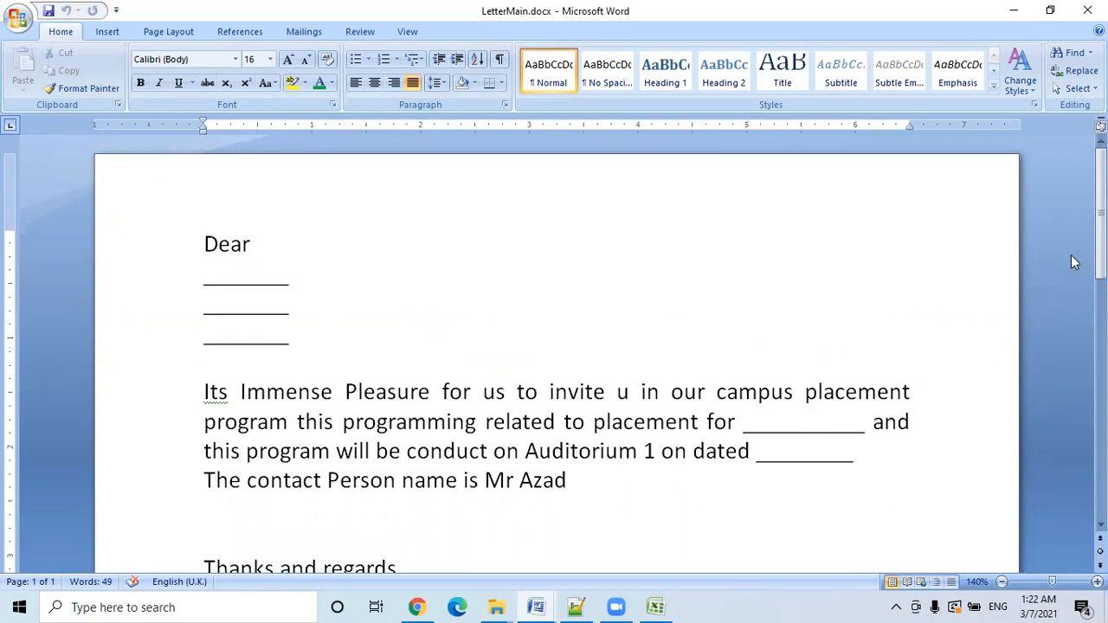
mouse_move(1101, 251)
mouse_down()
mouse_move(1101, 292)
mouse_move(1100, 249)
mouse_move(1101, 265)
mouse_up()
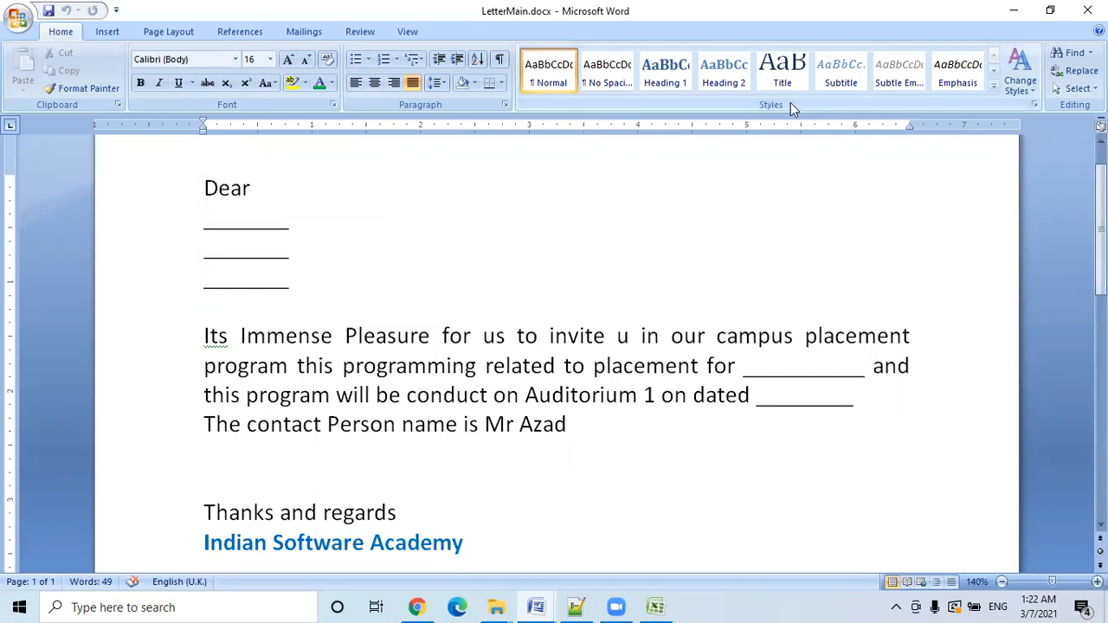
Switch to the Database.xlsx workbook in Excel.
click(655, 606)
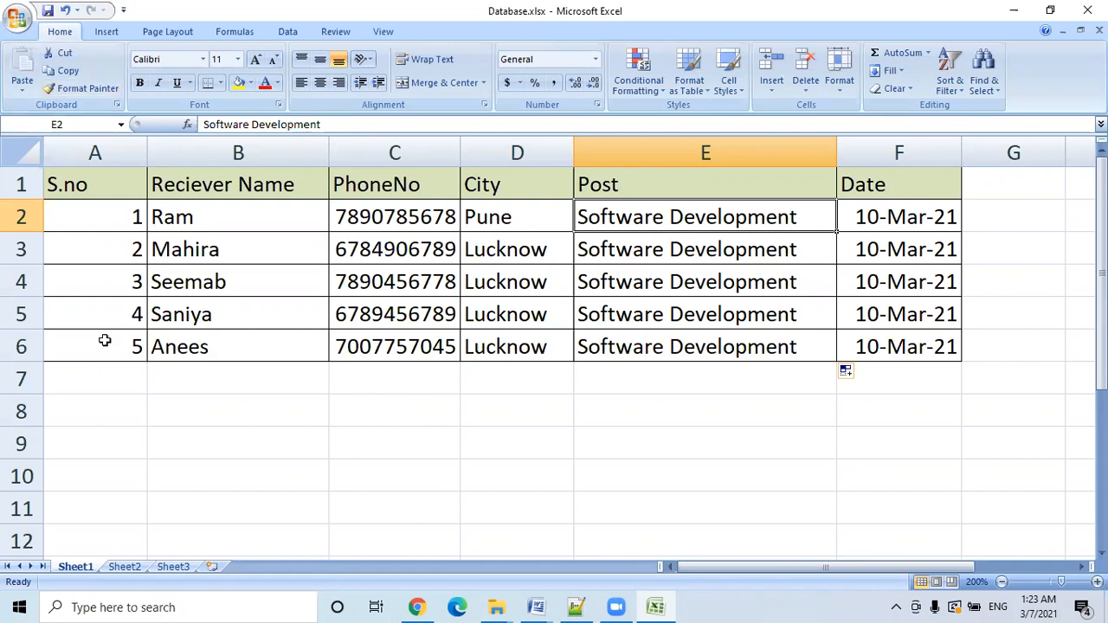
Close the Database.xlsx workbook and bring the LetterMain.docx letter to the front in Word.
click(22, 22)
click(1087, 10)
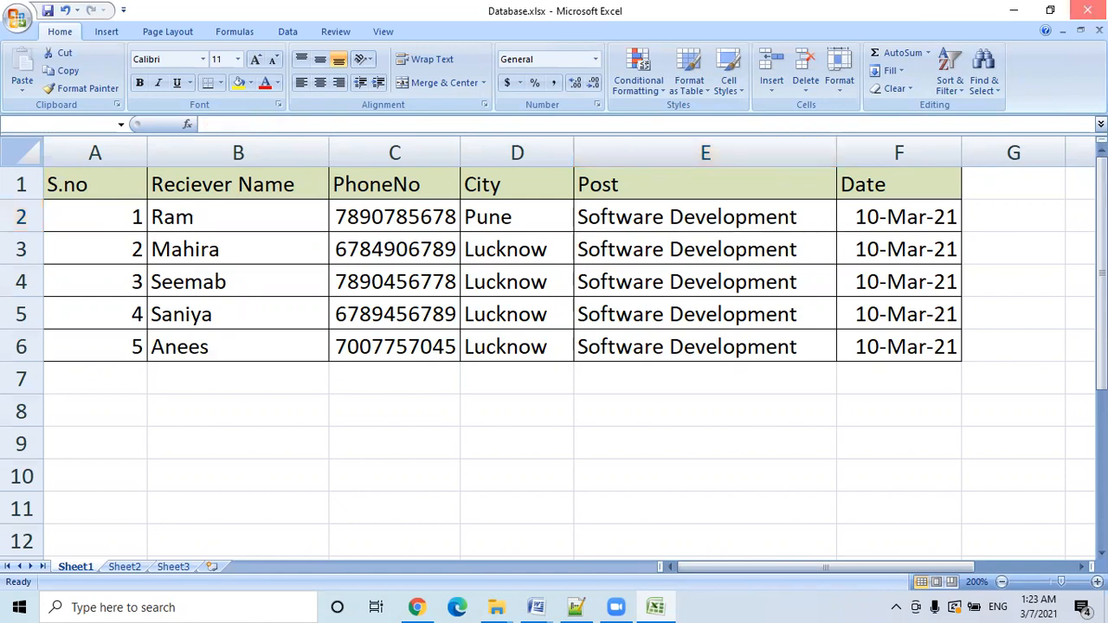
click(538, 606)
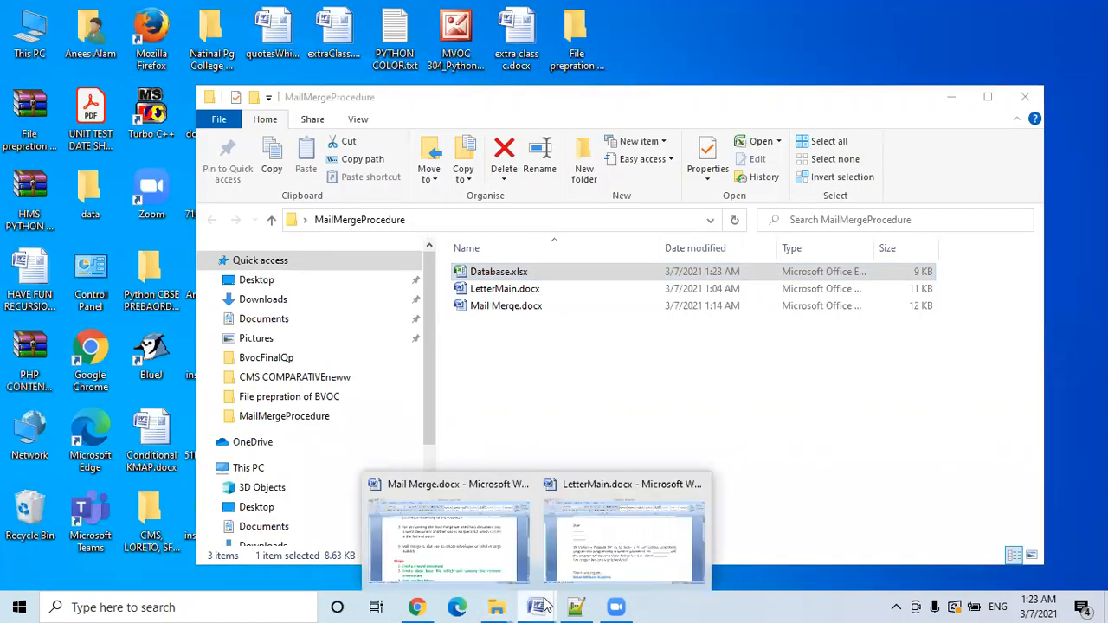
click(618, 536)
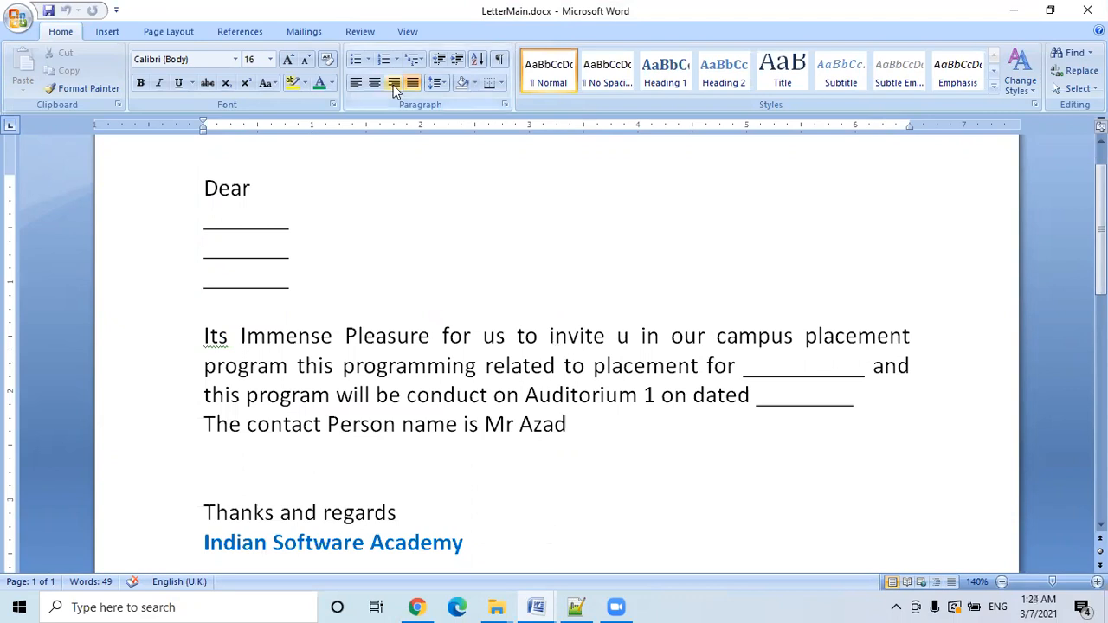
Place the cursor after "Dear" in the letter, and start the Windows Magnifier at 100%, minimized.
click(308, 32)
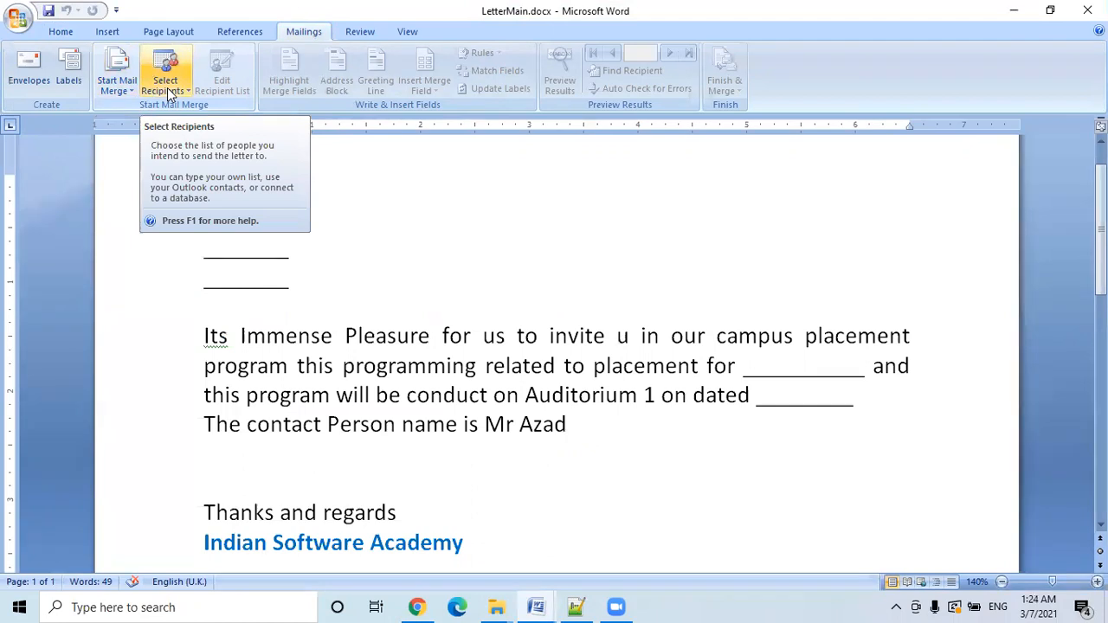
click(273, 195)
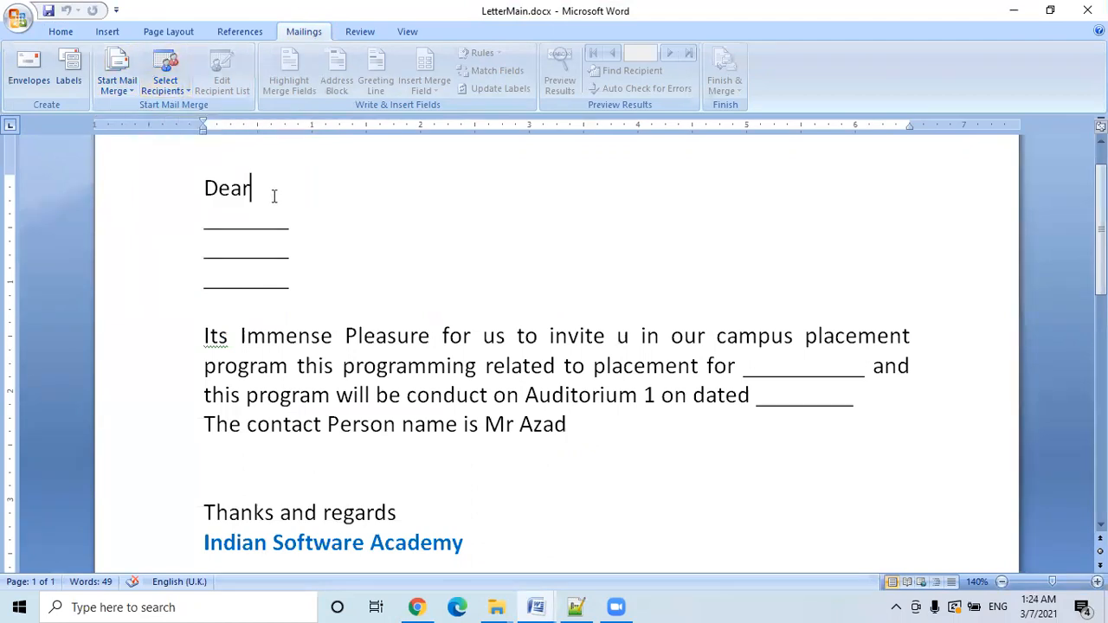
key(super+r)
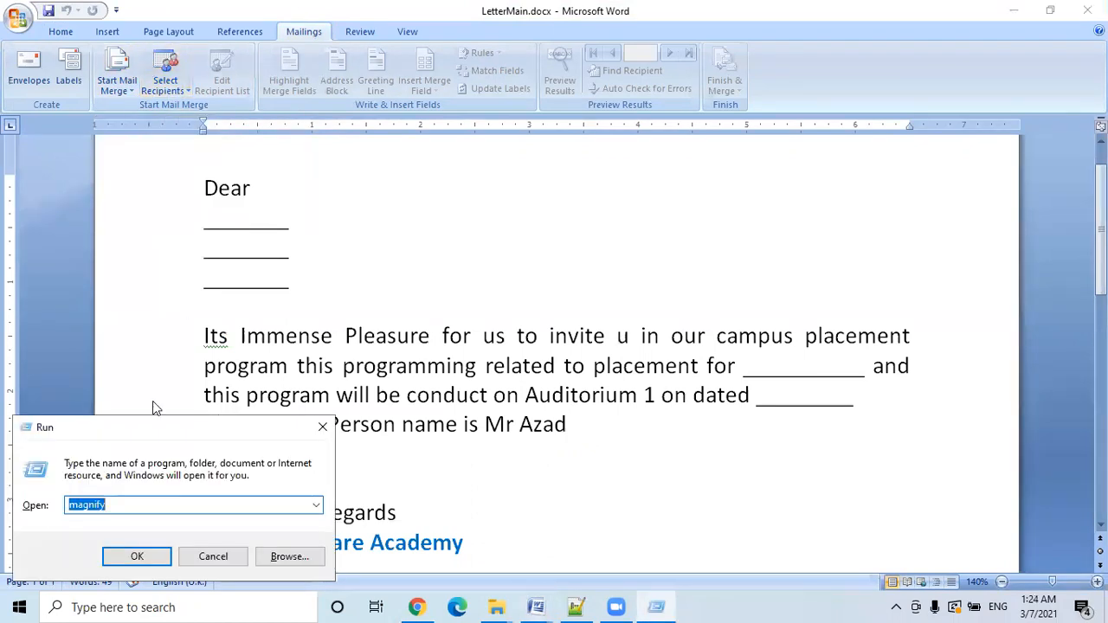
click(135, 555)
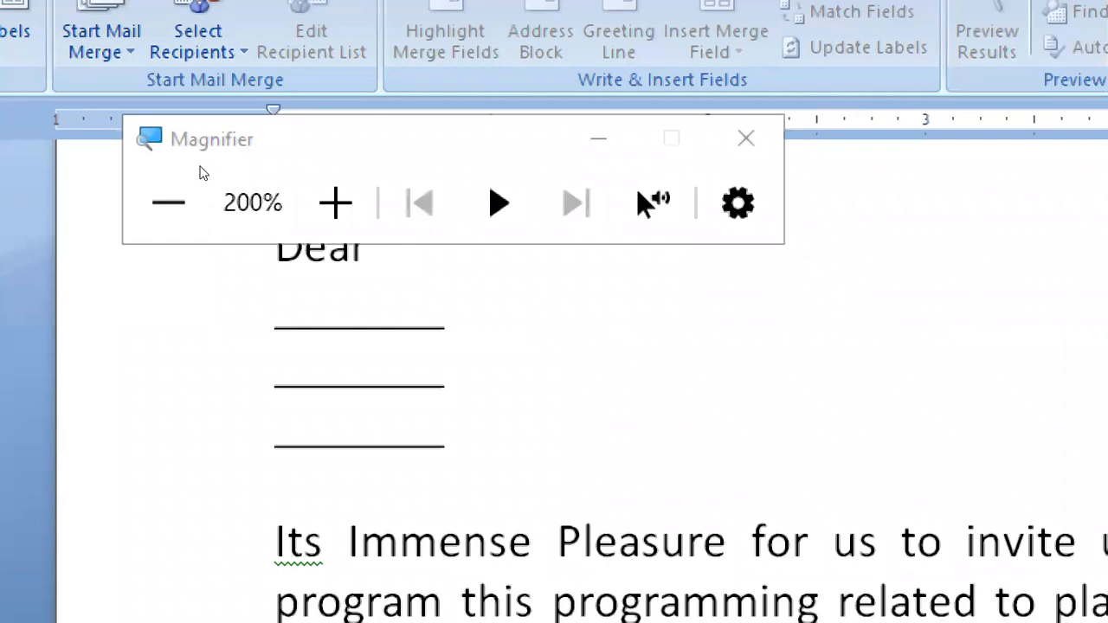
click(169, 202)
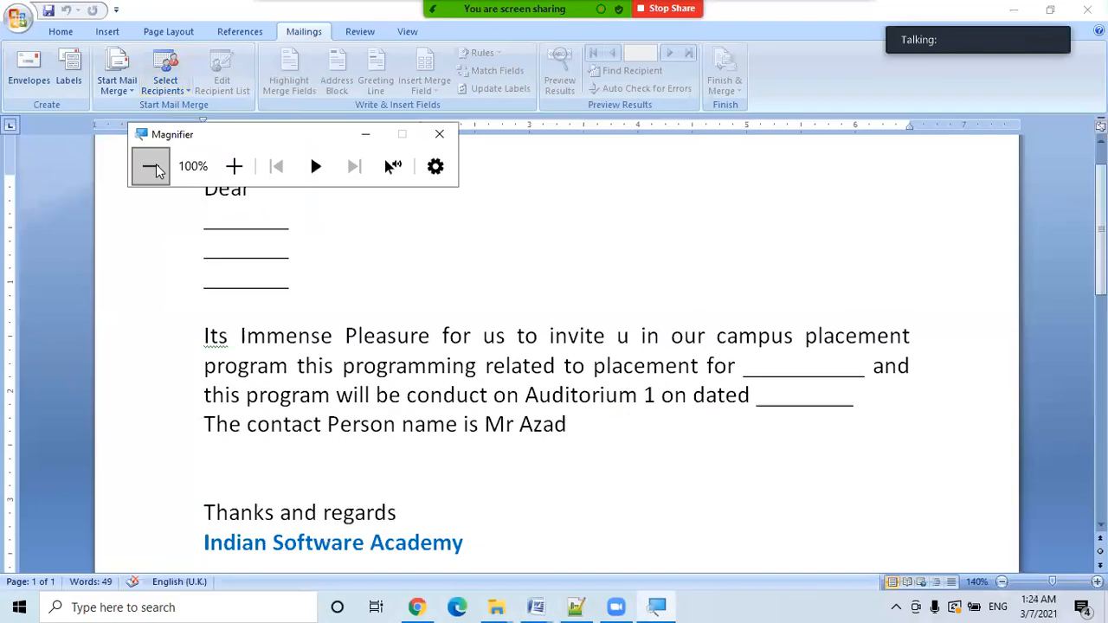
click(365, 136)
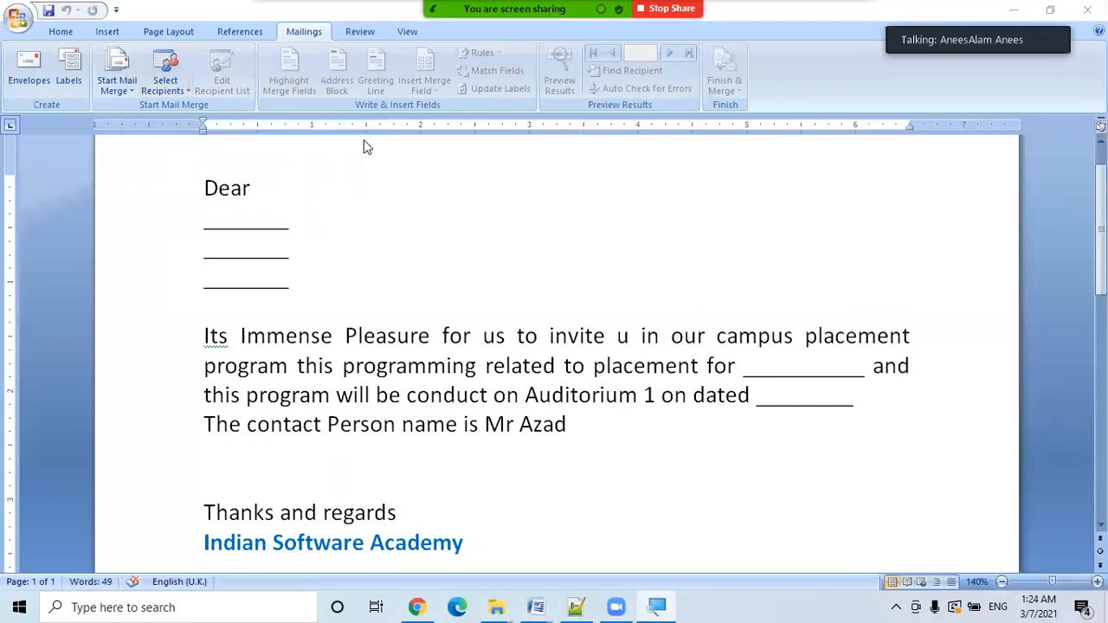
Bring the Windows Magnifier window back up and magnify the screen to 200%.
click(184, 89)
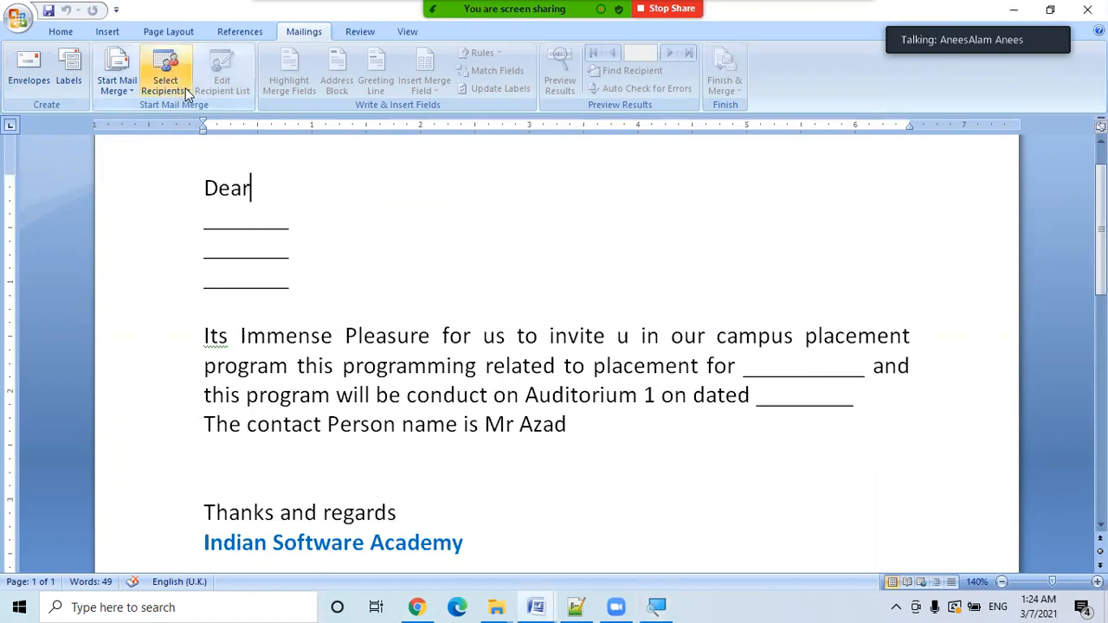
click(172, 86)
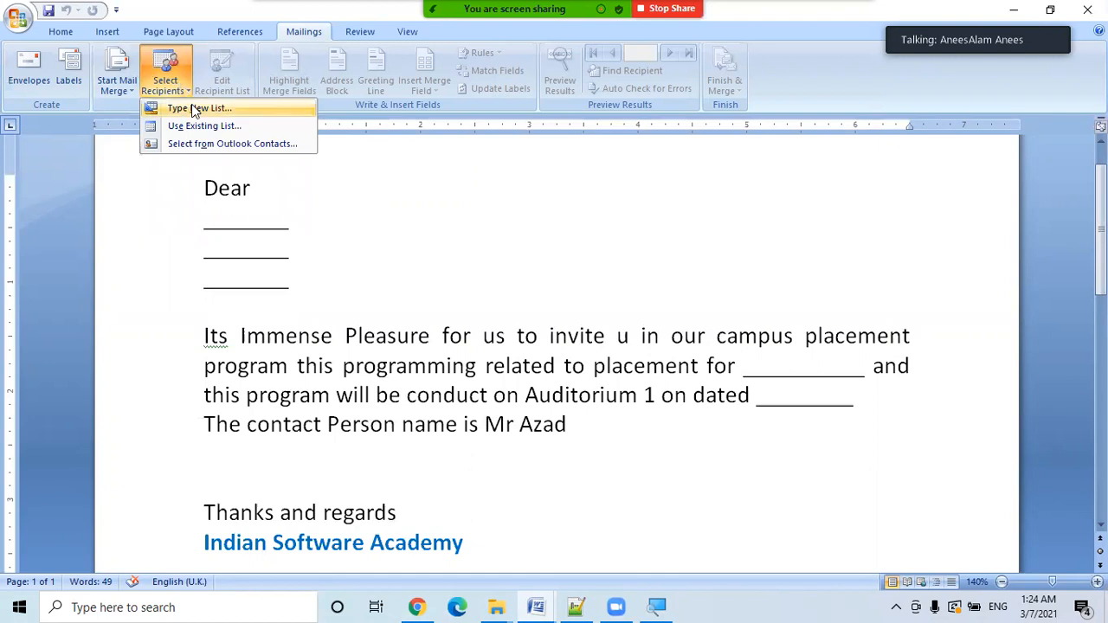
key(super+r)
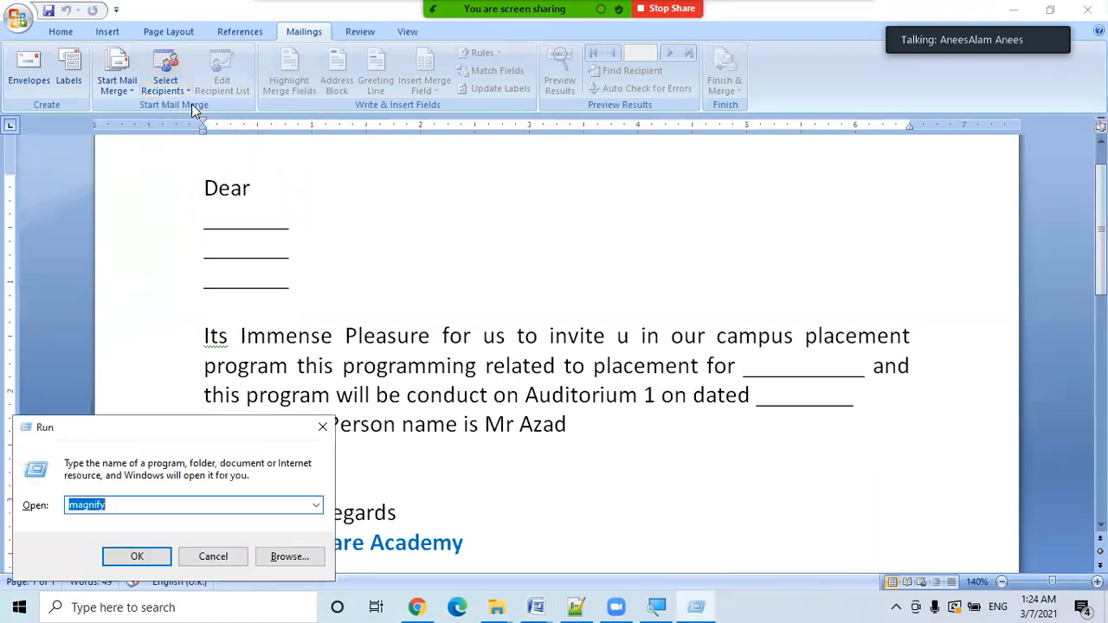
key(Return)
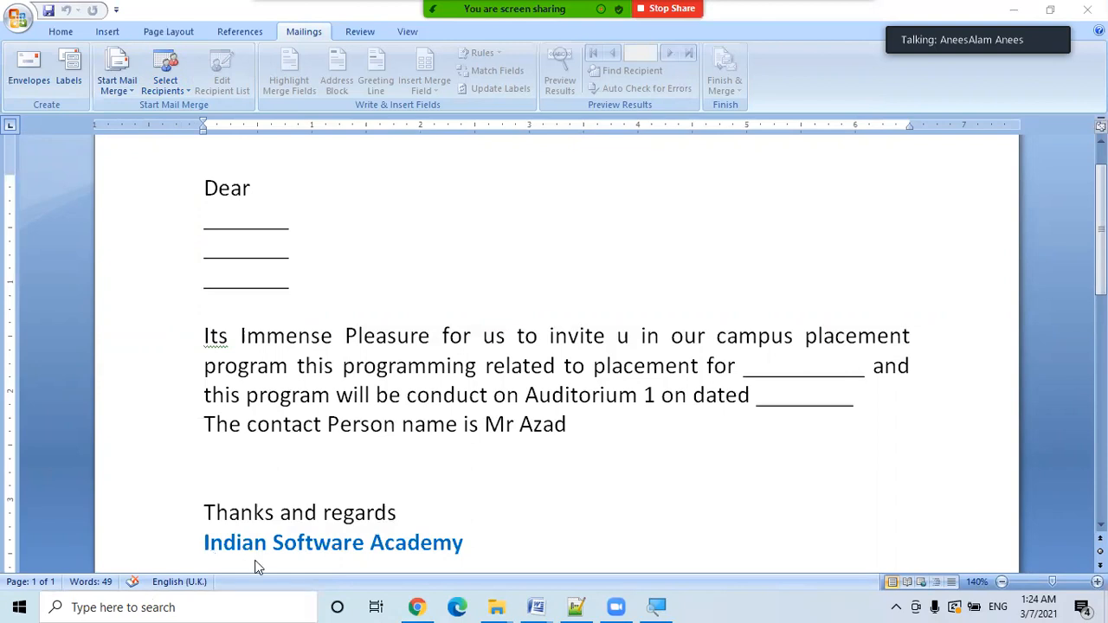
click(666, 603)
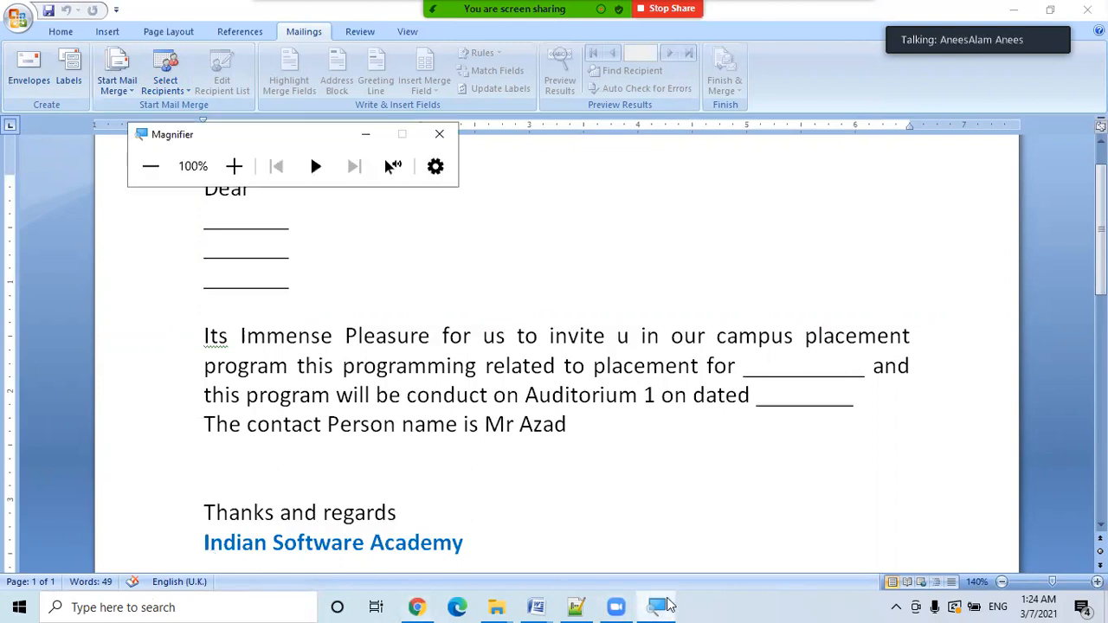
click(239, 177)
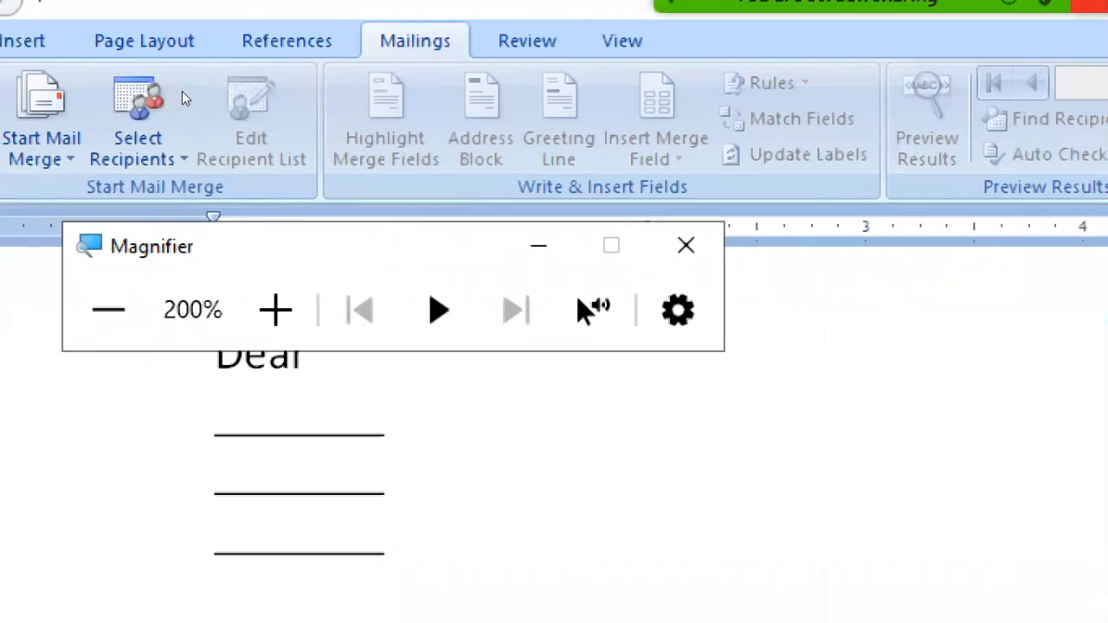
Minimize the Magnifier window and choose to use an existing list for the letter's mail merge recipients.
click(184, 98)
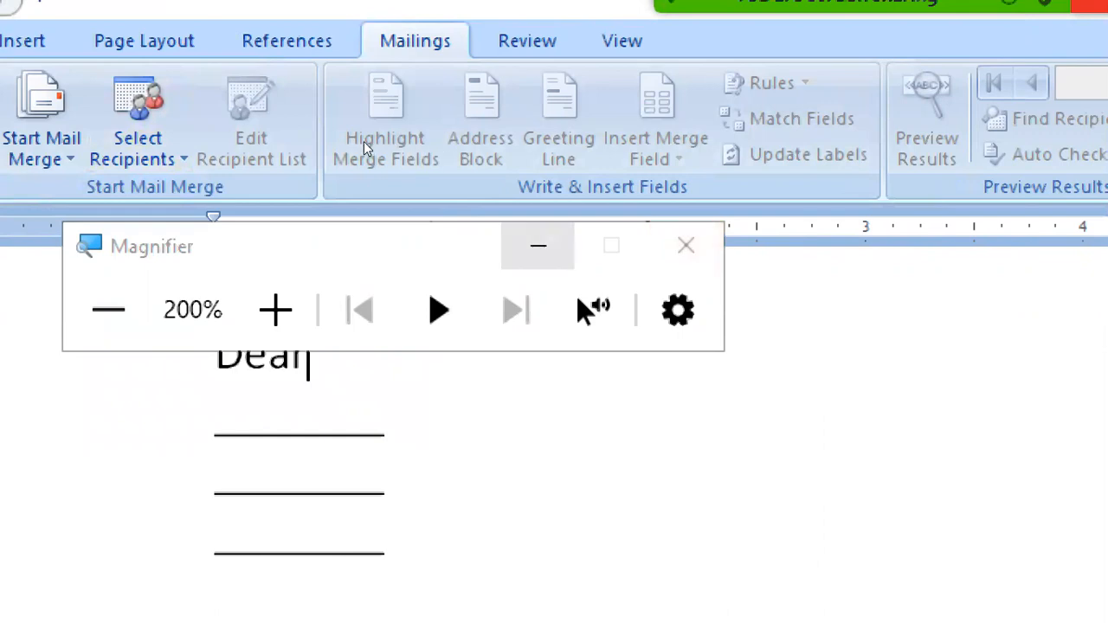
click(185, 94)
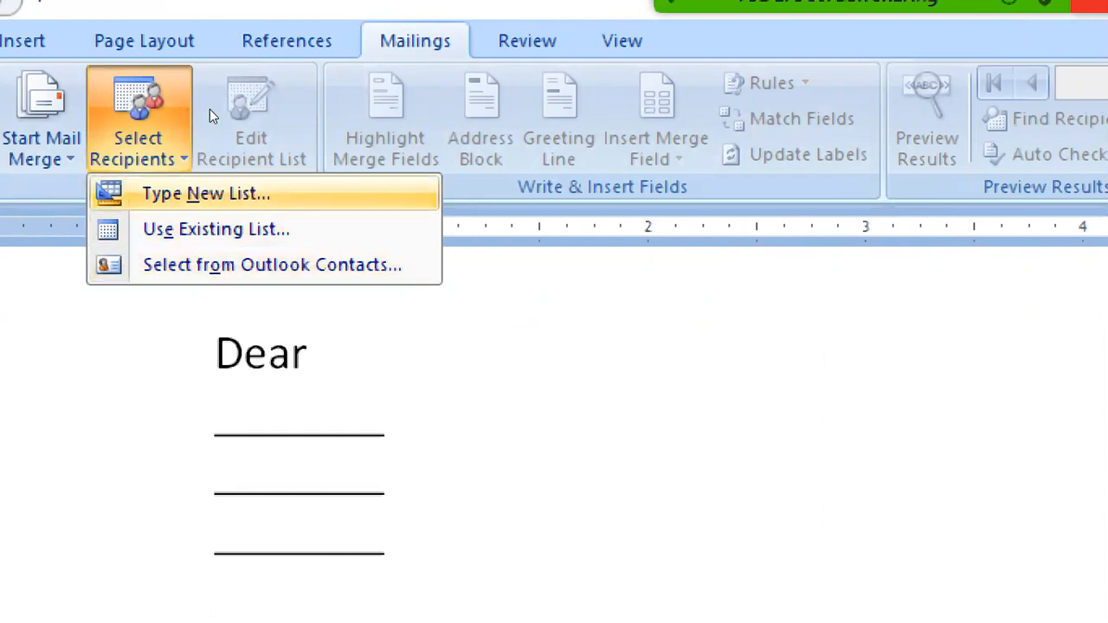
key(Down)
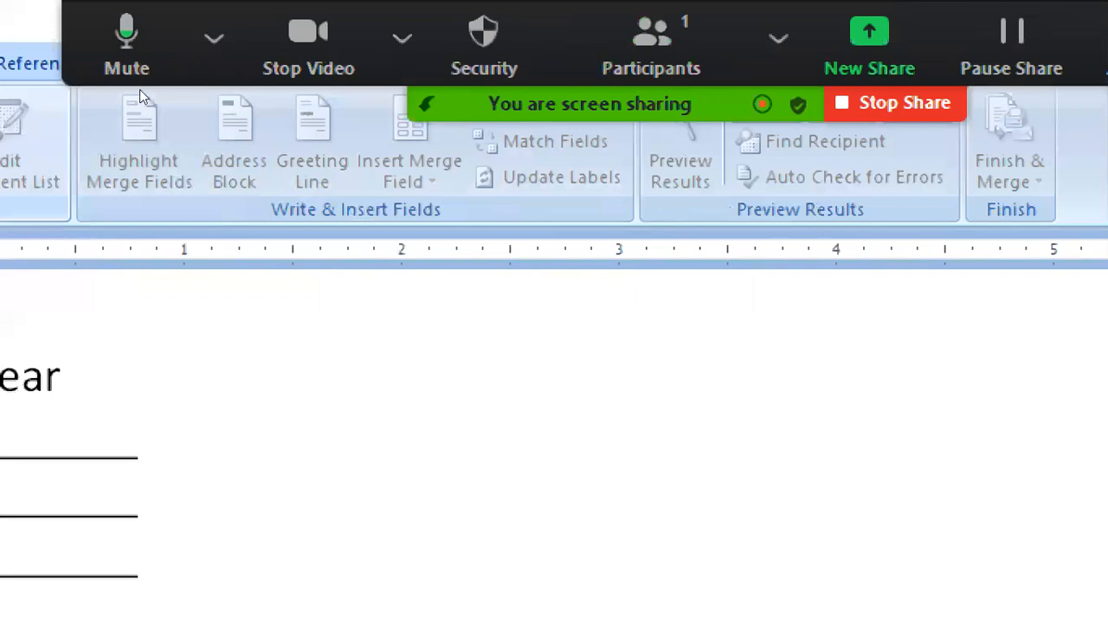
click(189, 95)
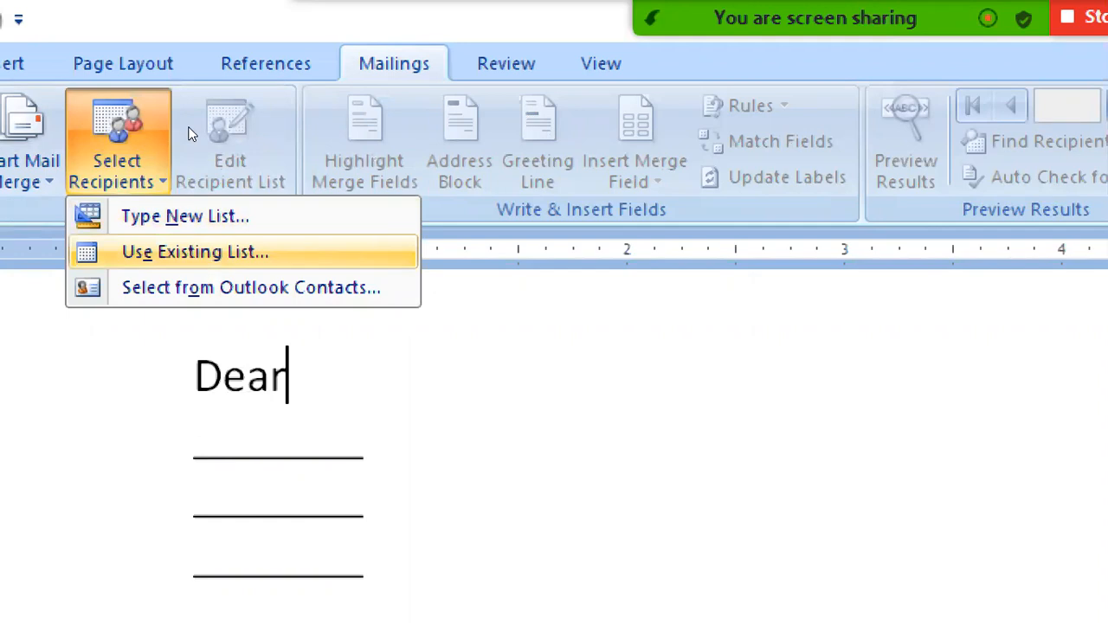
key(Return)
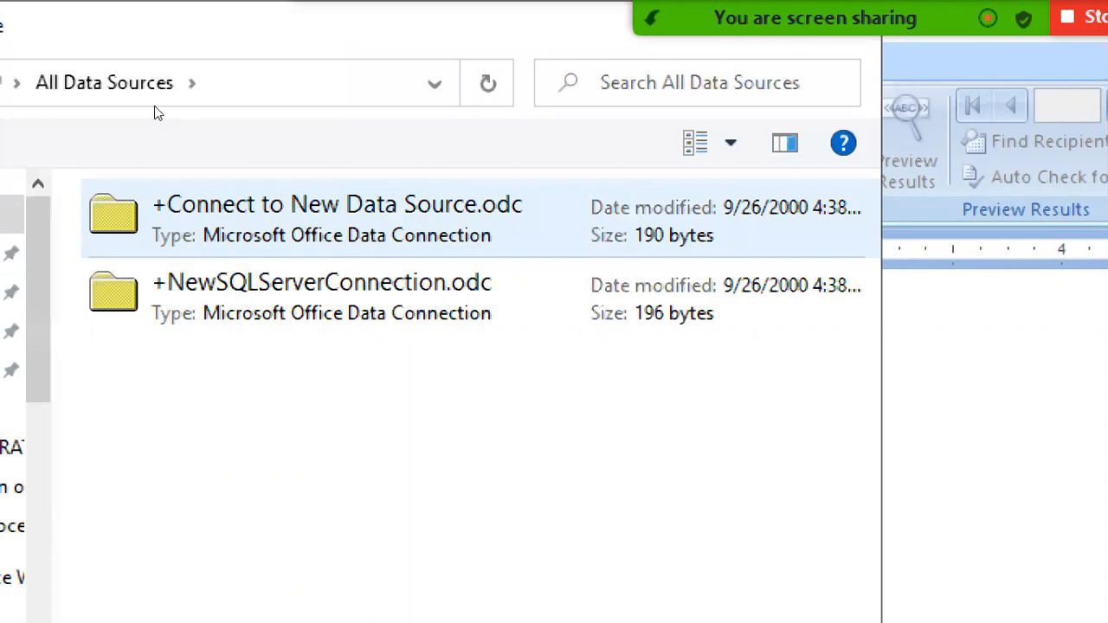
Open Database.xlsx from the MailMergeProcedure folder on the Desktop as the mail merge data source.
key(Up)
key(Up)
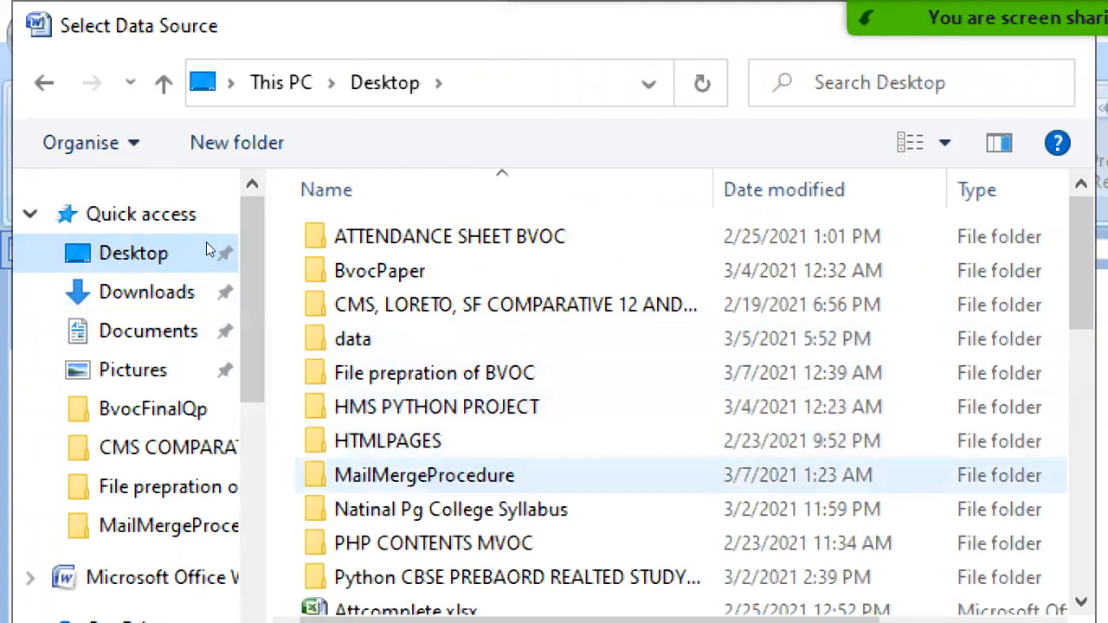
double_click(390, 475)
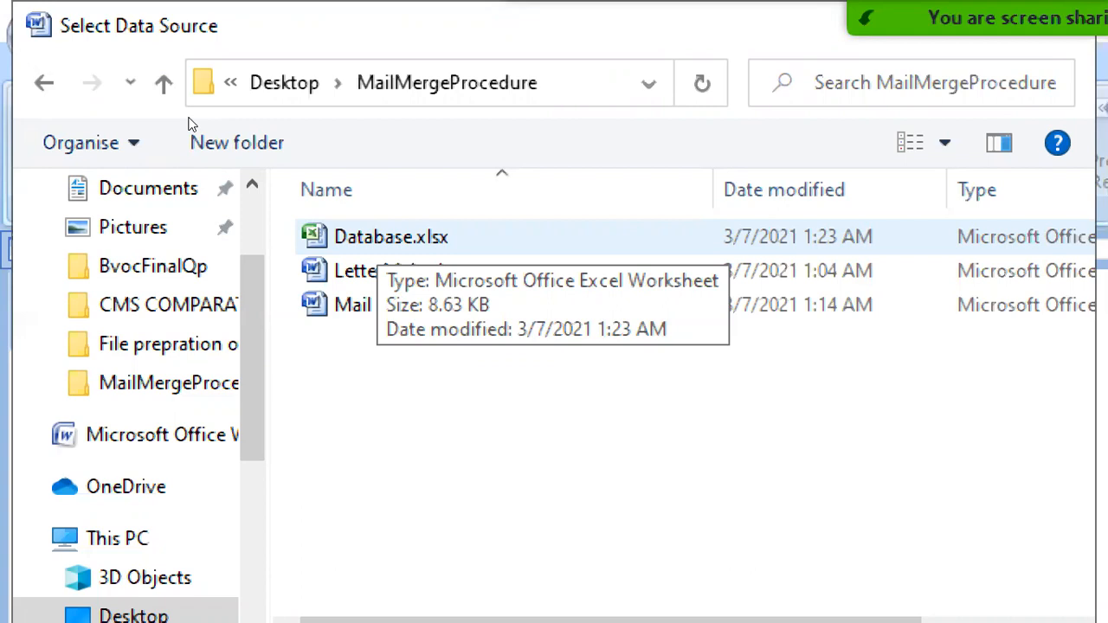
click(378, 236)
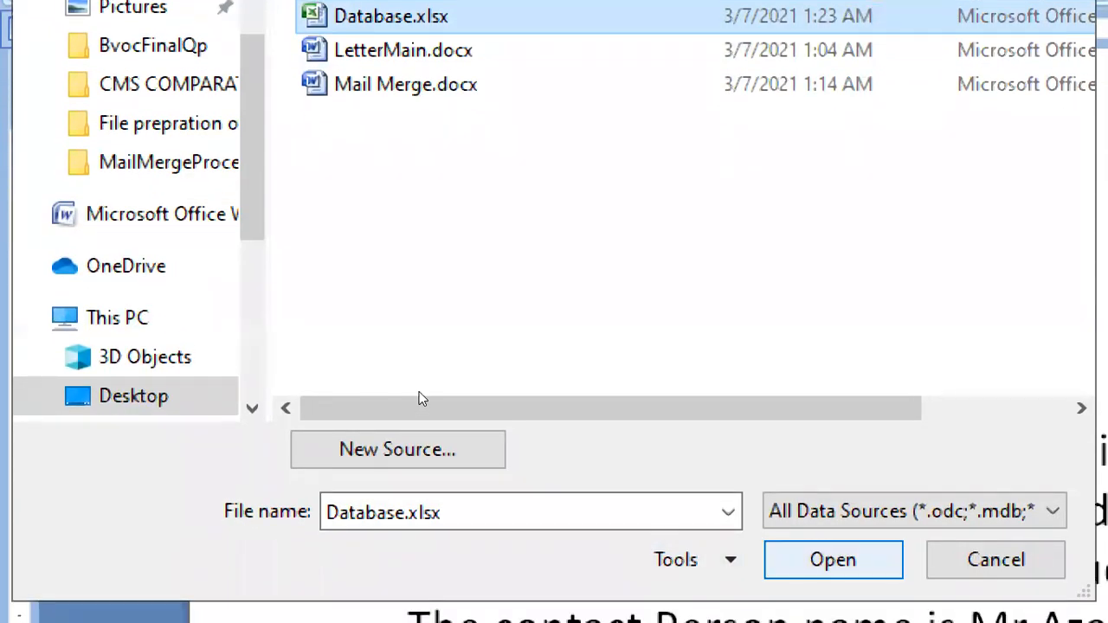
click(832, 560)
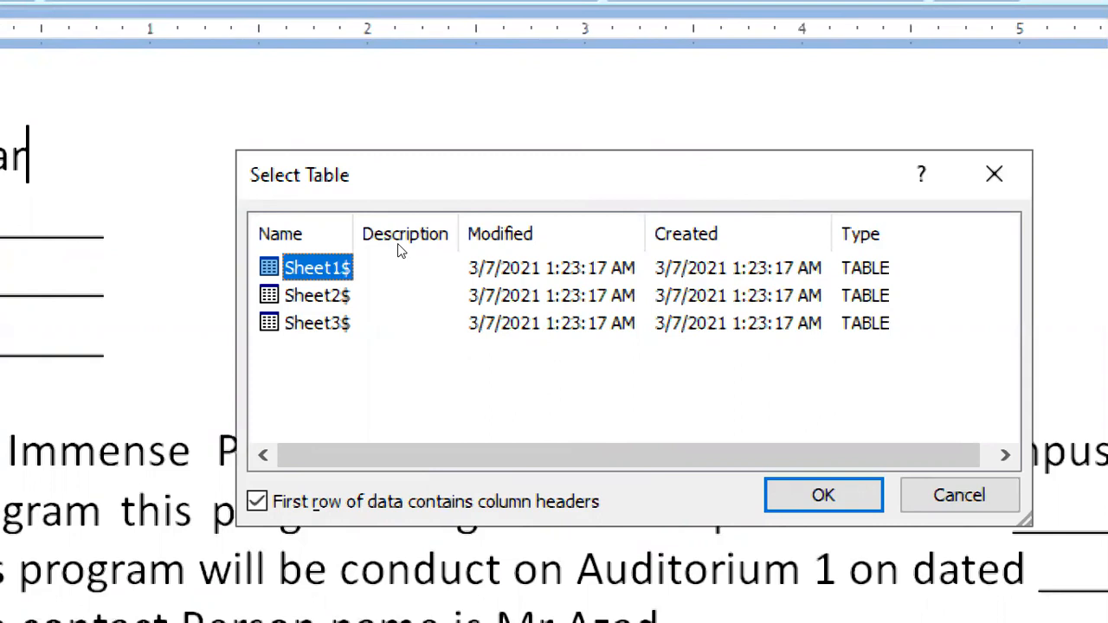
Use the Sheet1$ table of the workbook as the letter's recipient list.
key(Down)
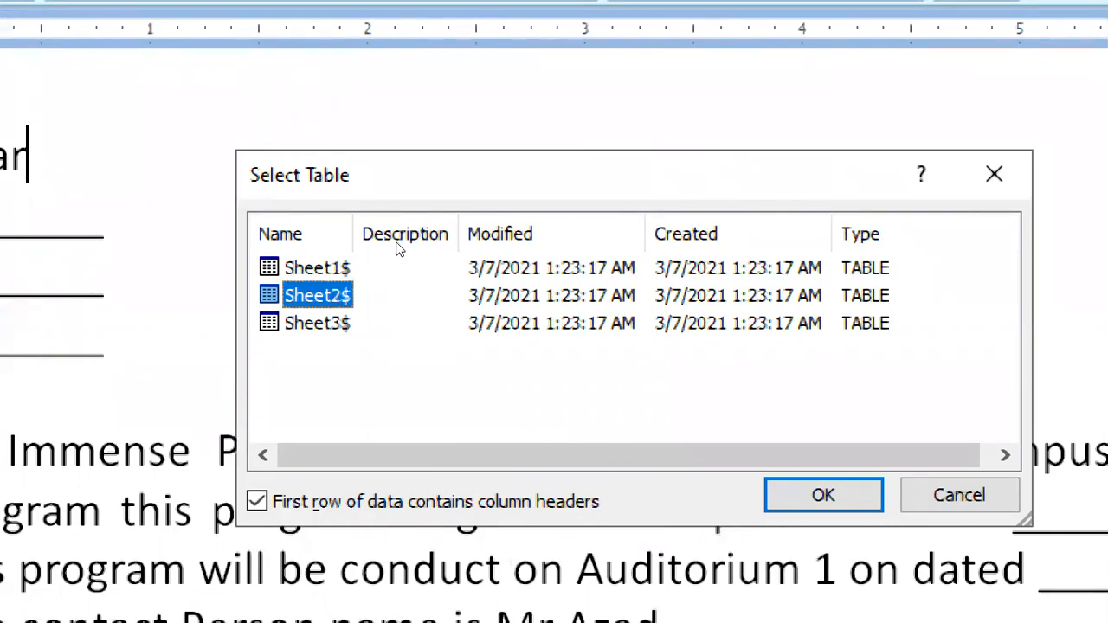
key(Up)
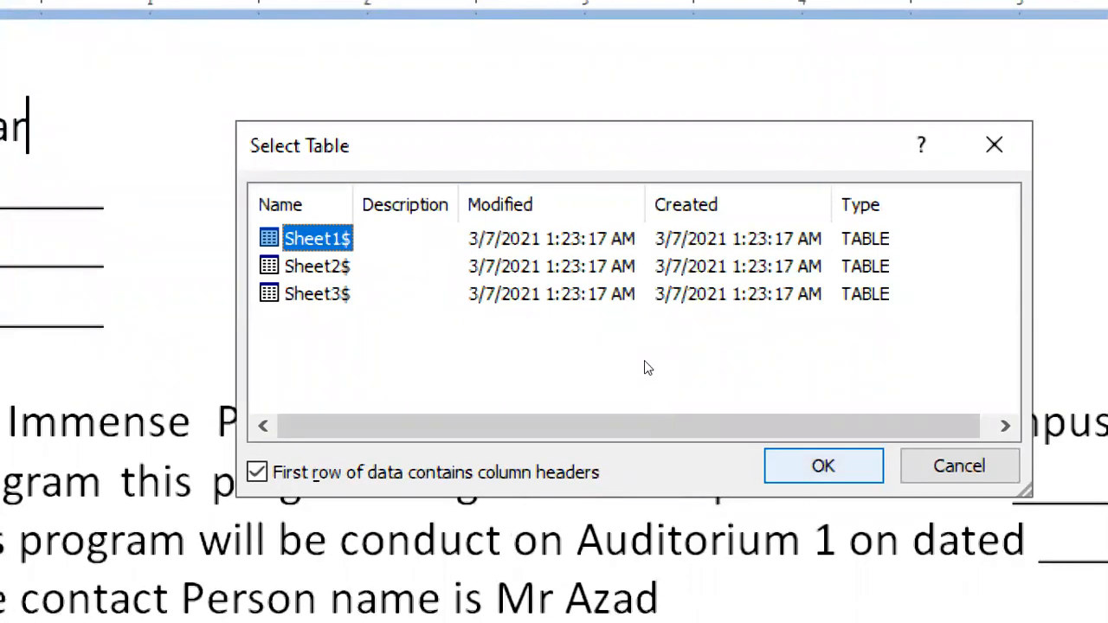
key(Return)
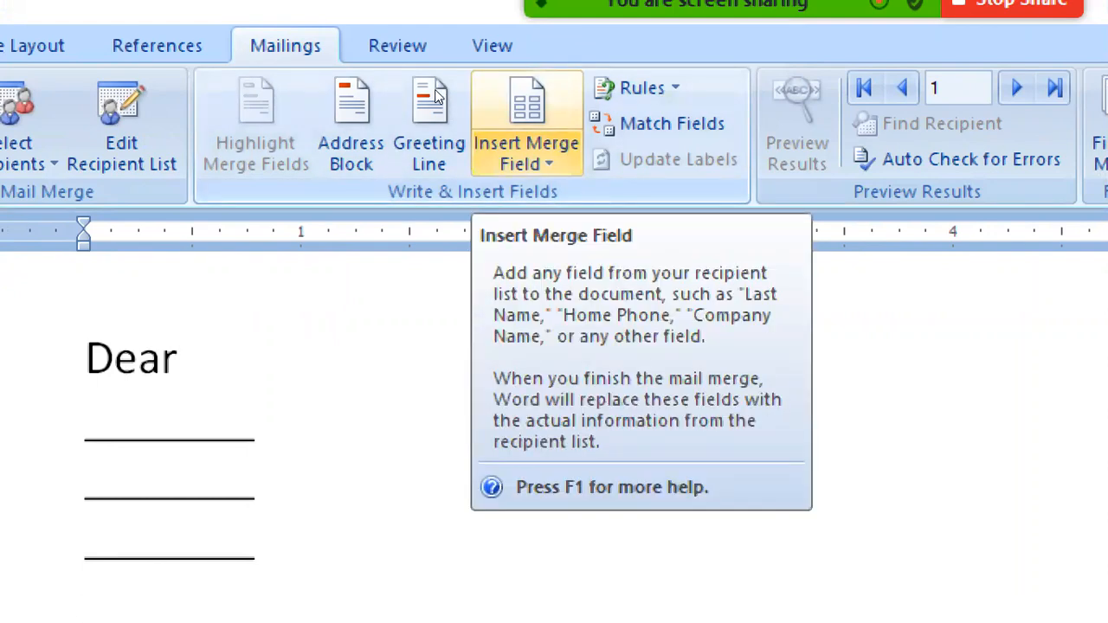
Delete the three underscore placeholder lines below "Dear" and add an empty line in their place.
click(526, 151)
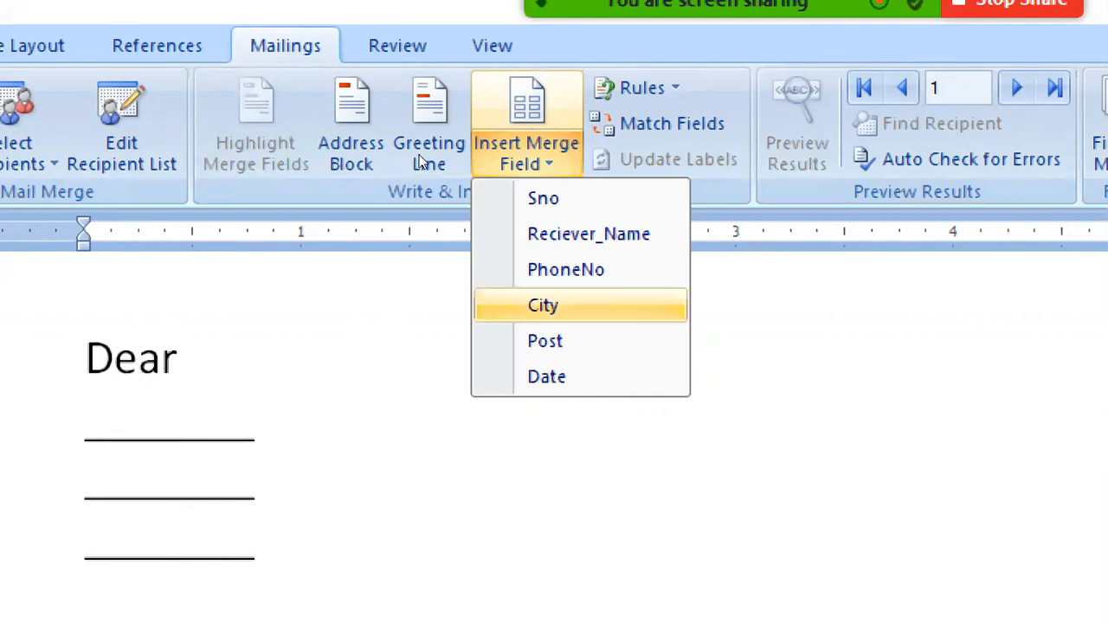
click(234, 207)
key(Down)
key(Left)
key(Left)
key(Left)
key(Left)
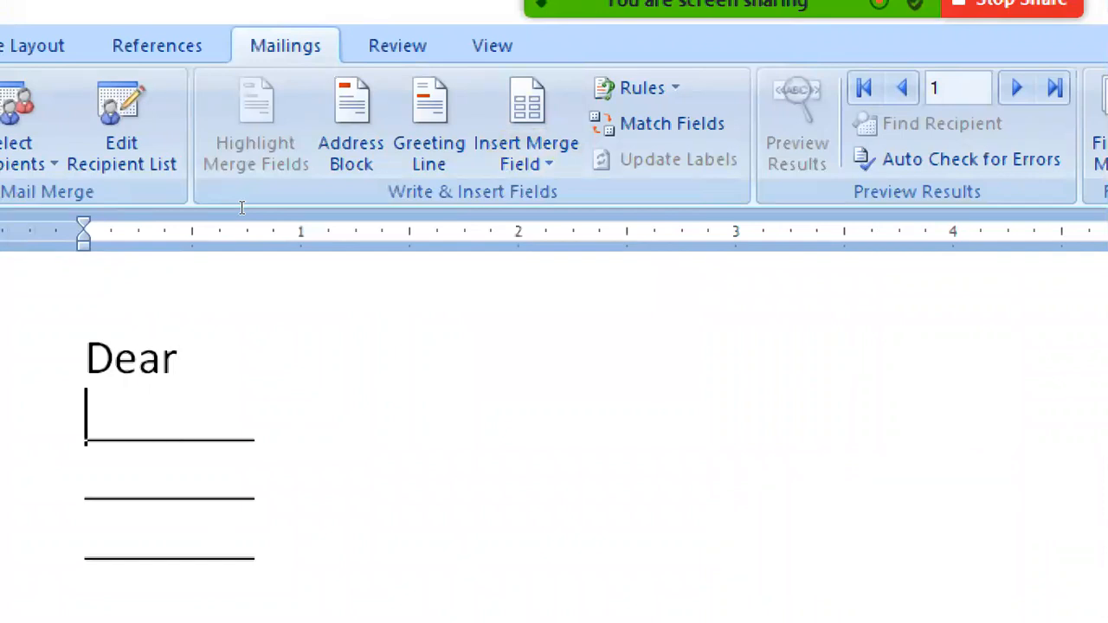
key(shift+Down)
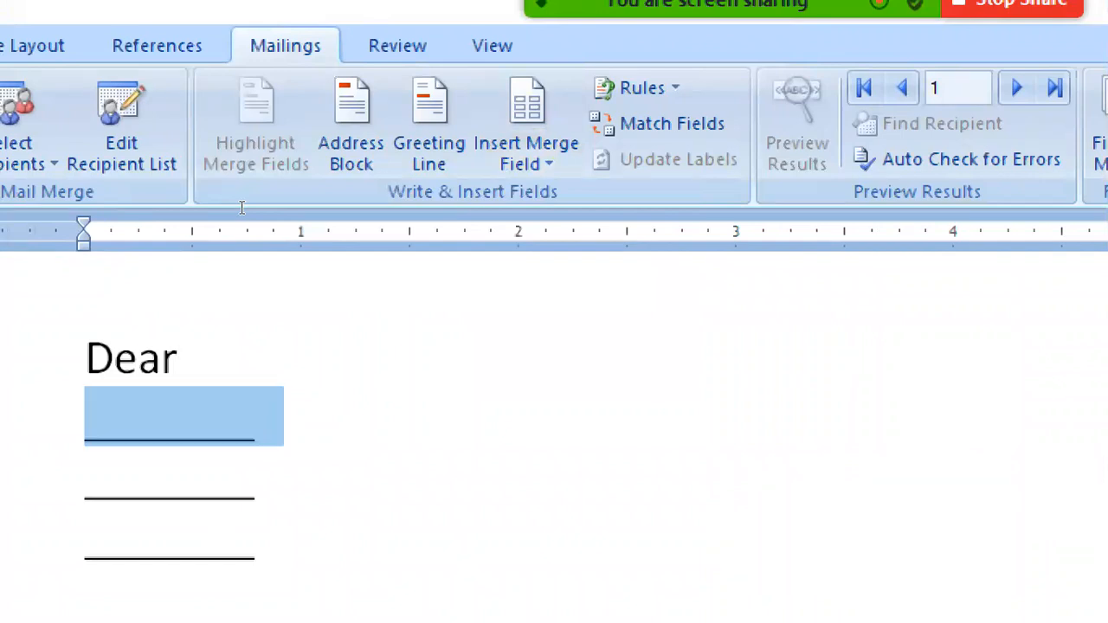
key(shift+Up)
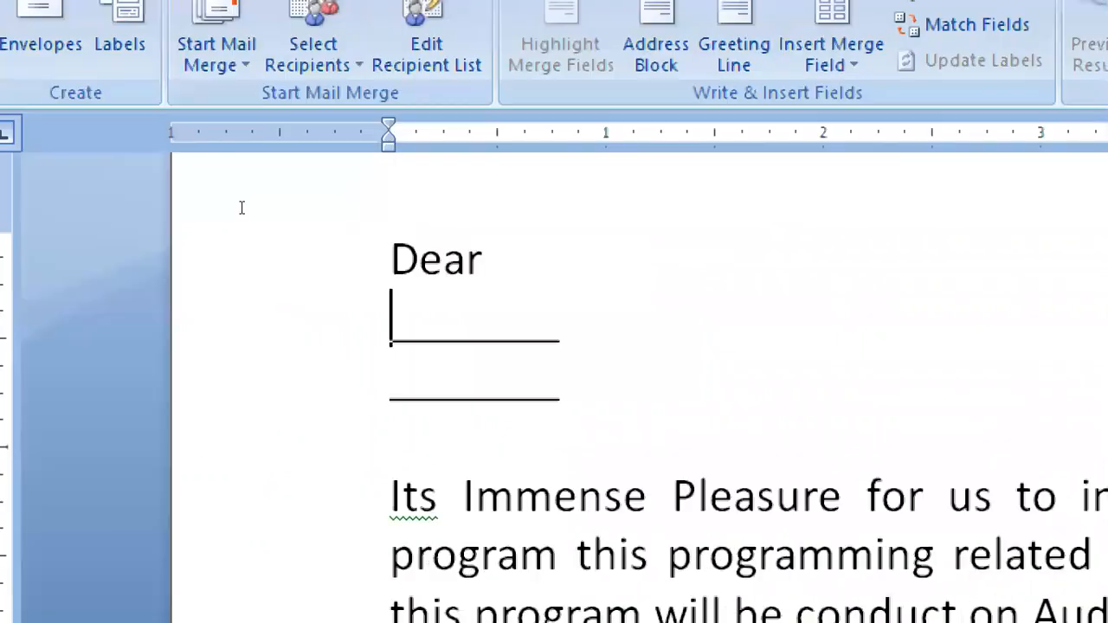
key(shift+Down)
key(Delete)
key(shift+Down)
key(Delete)
key(Return)
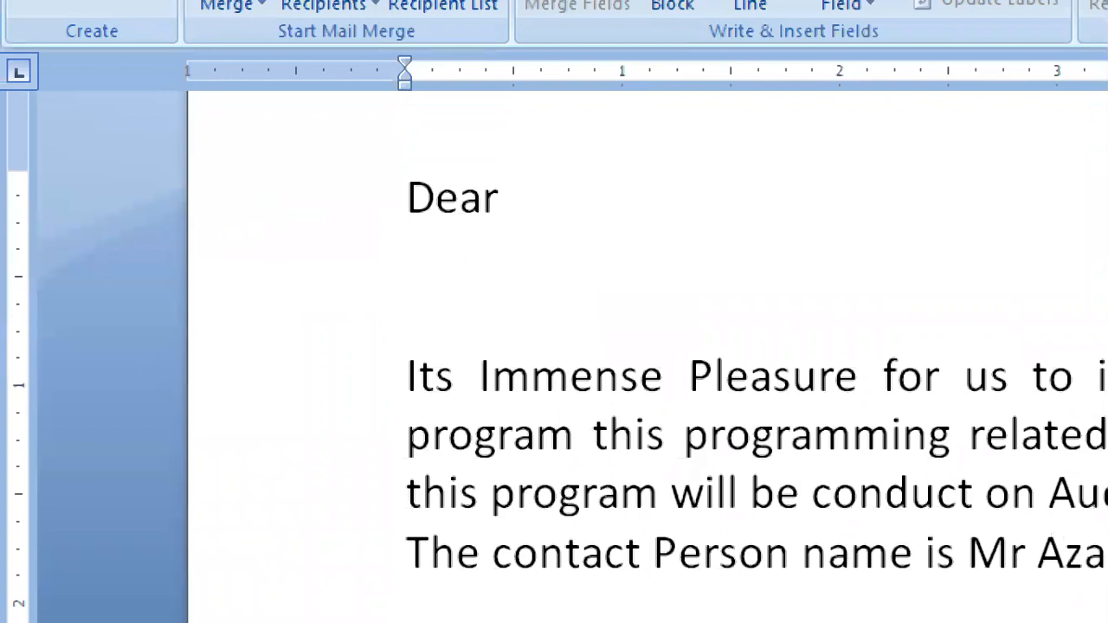
Insert the Reciever_Name merge field on the empty line below "Dear".
key(Up)
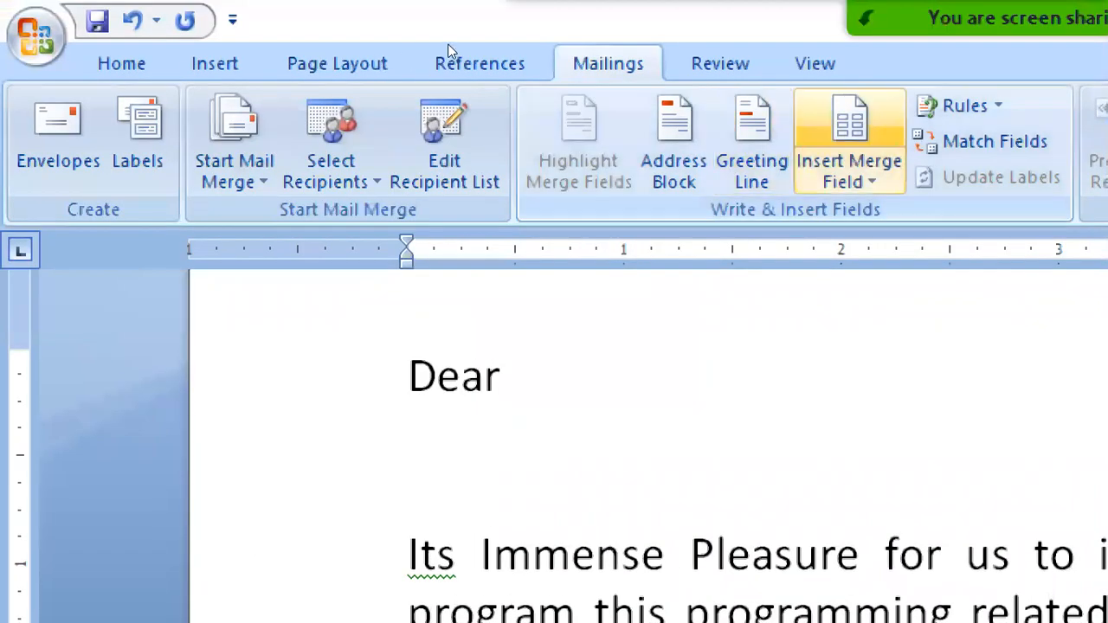
click(864, 178)
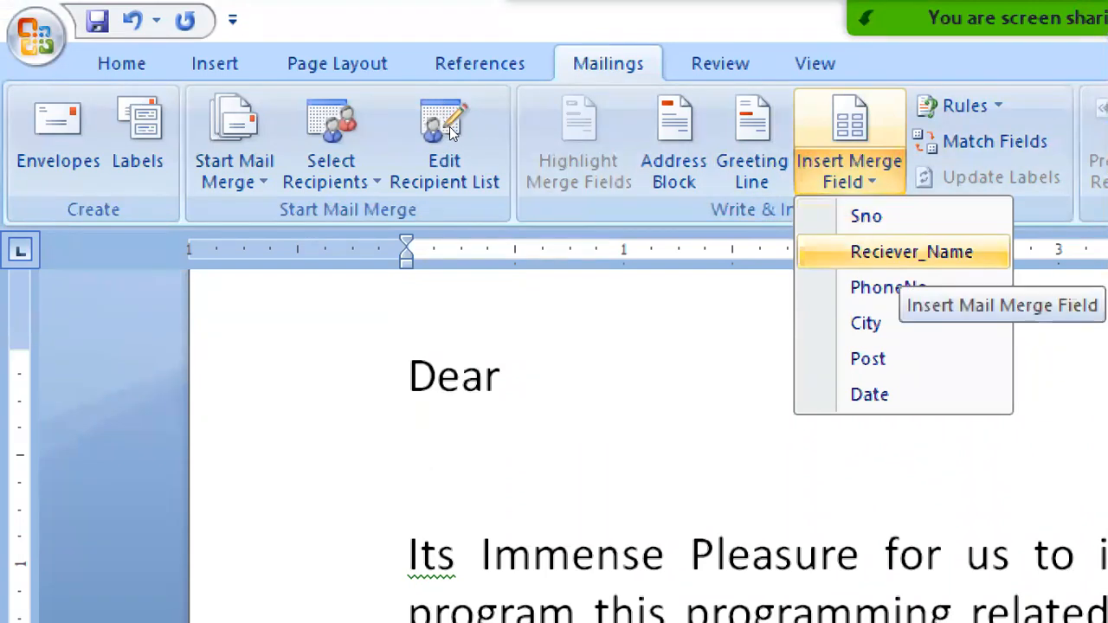
click(911, 252)
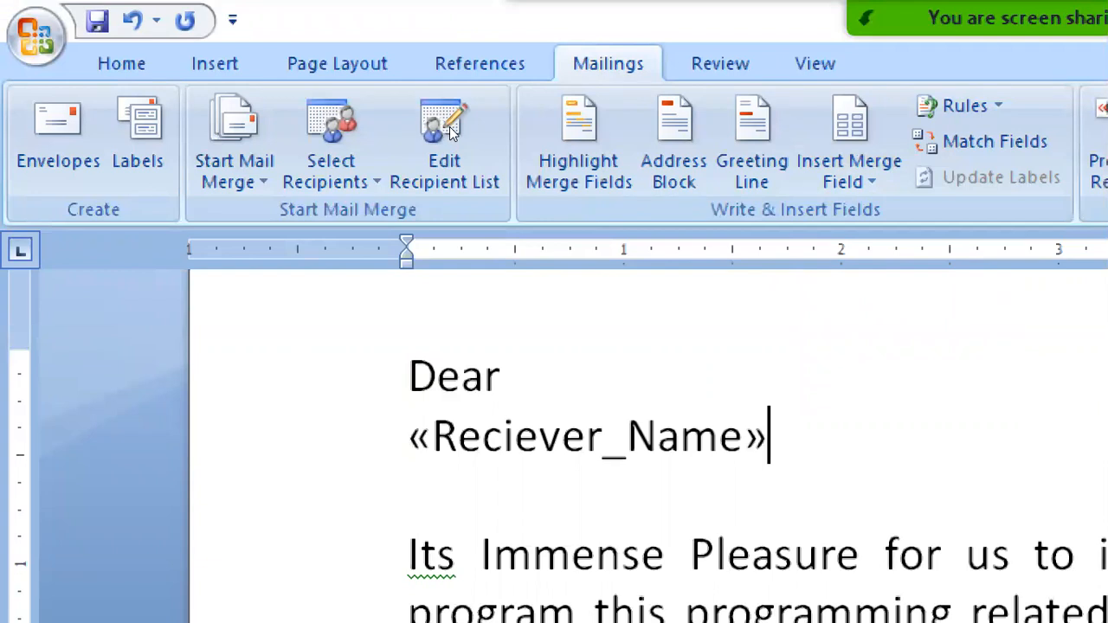
Make the Reciever_Name merge field below "Dear" bold and colour its text red.
key(shift+Home)
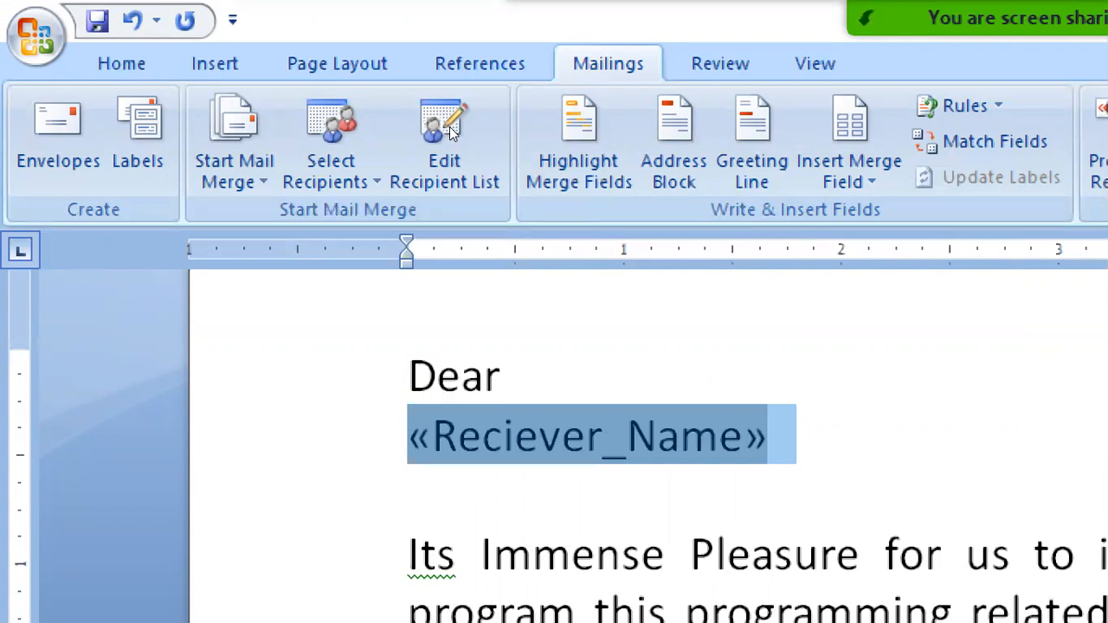
key(ctrl+b)
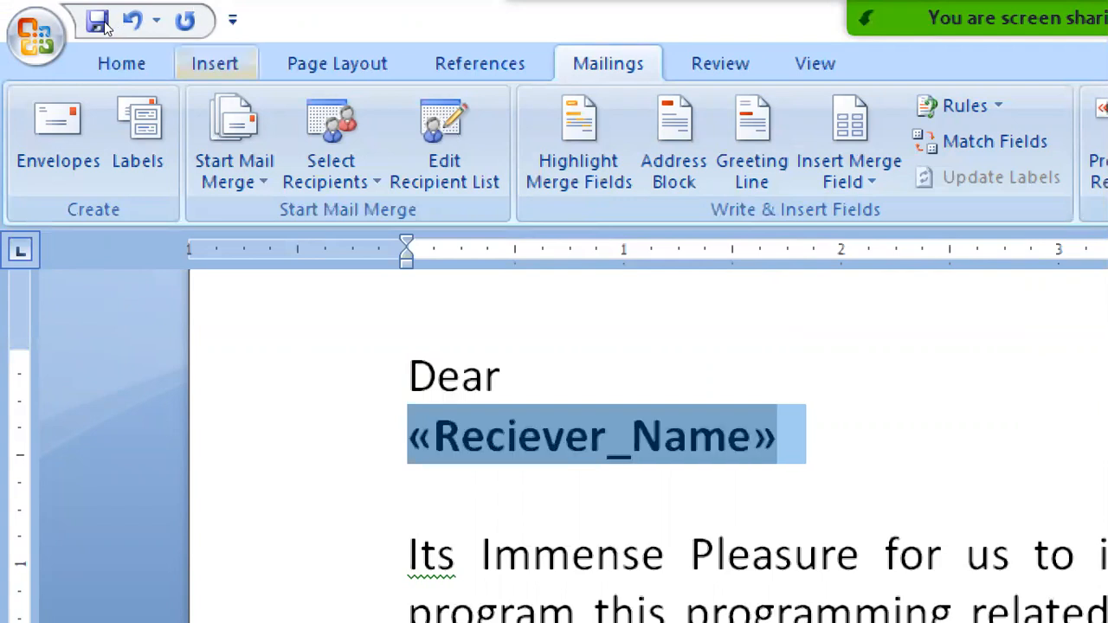
click(124, 66)
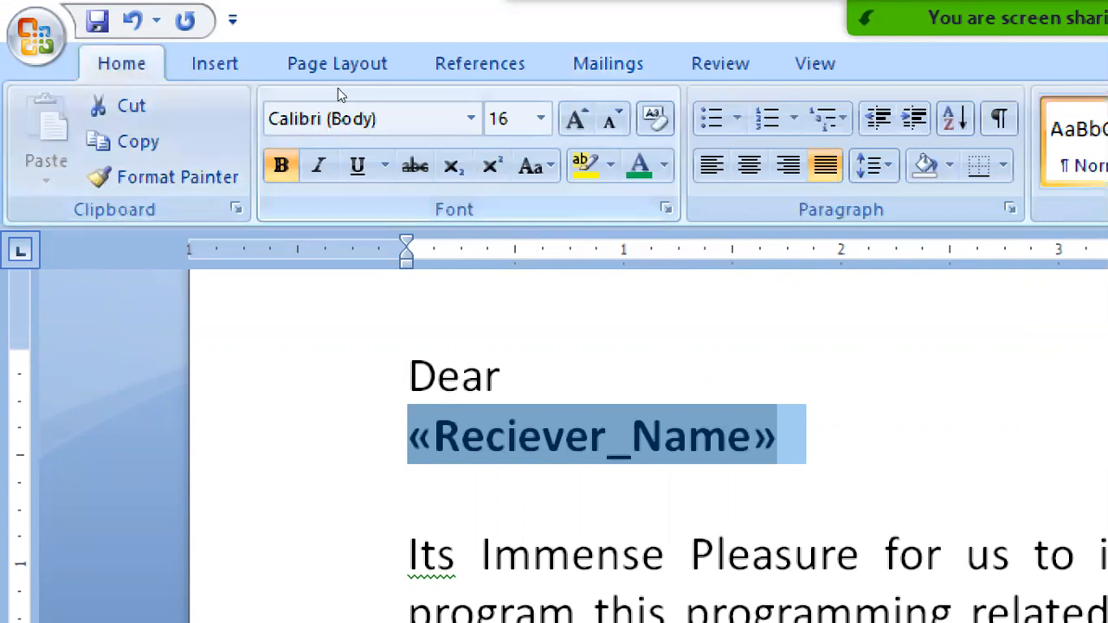
click(664, 165)
click(666, 447)
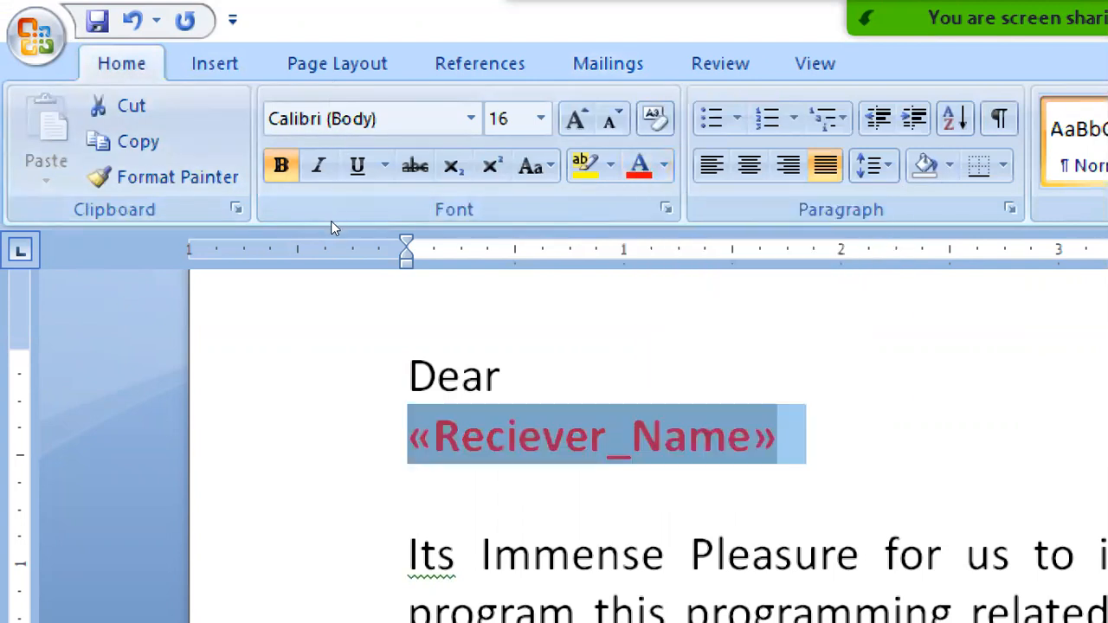
click(804, 433)
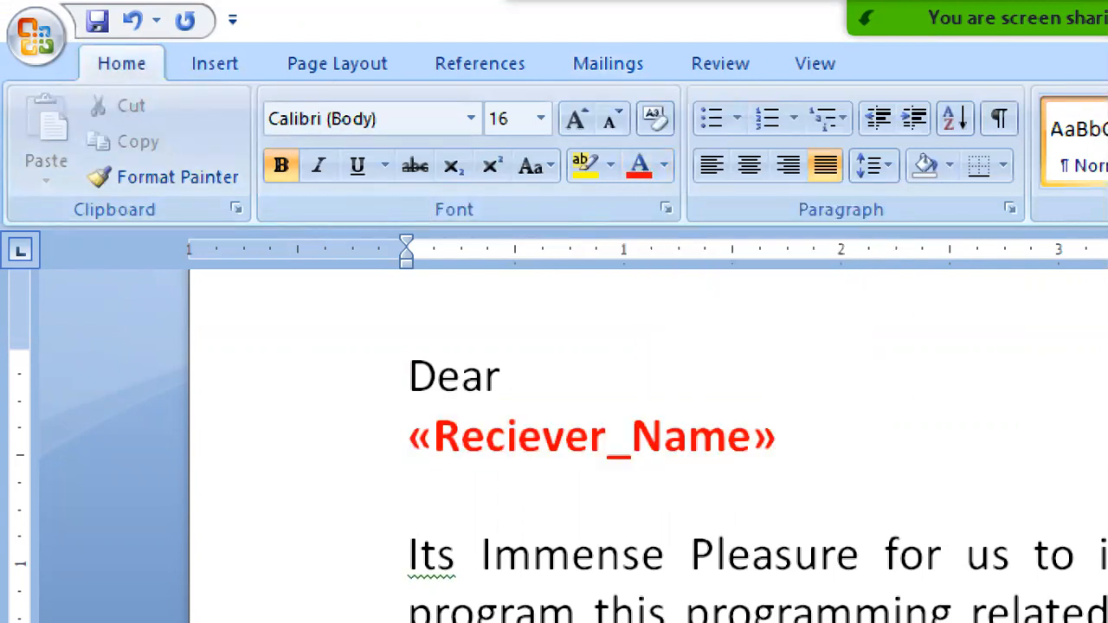
Add a new line below the Reciever_Name field and insert the PhoneNo merge field there.
key(Return)
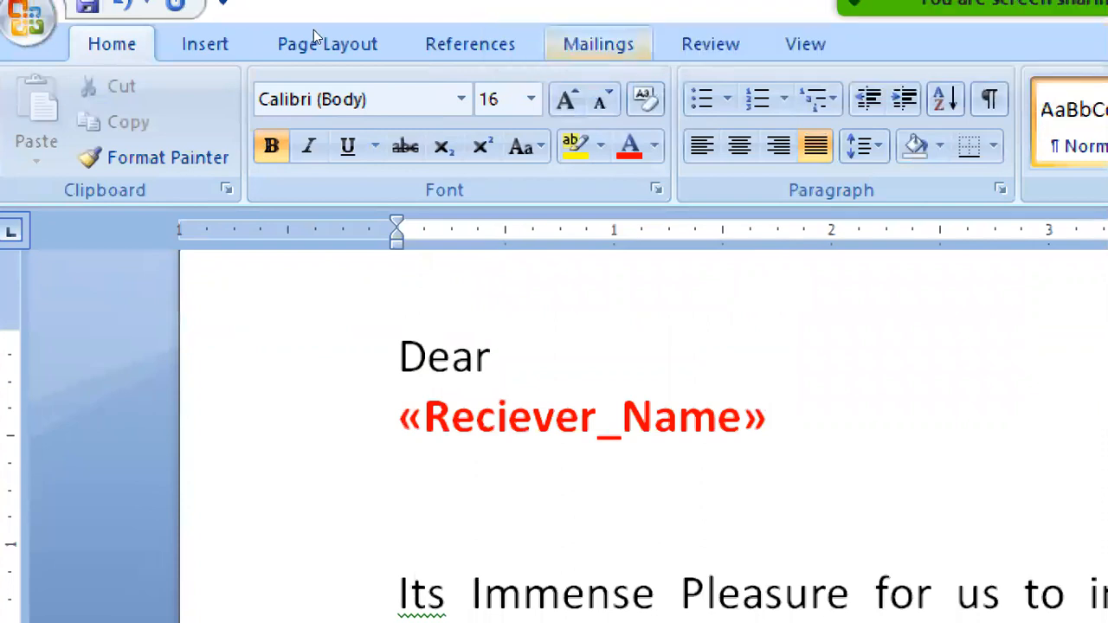
click(598, 44)
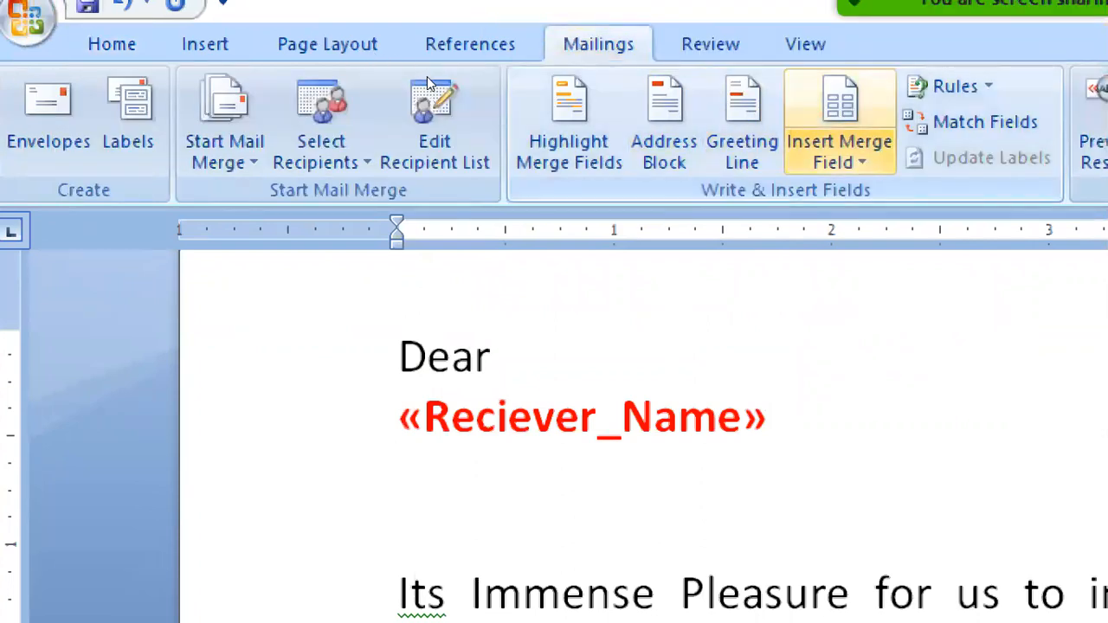
click(838, 154)
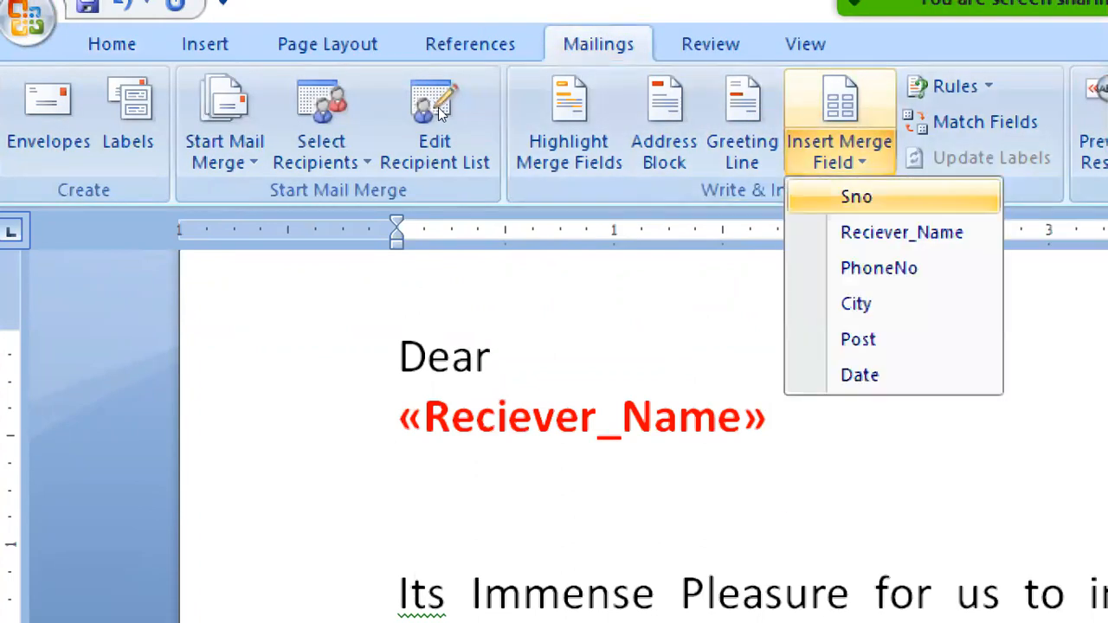
click(878, 268)
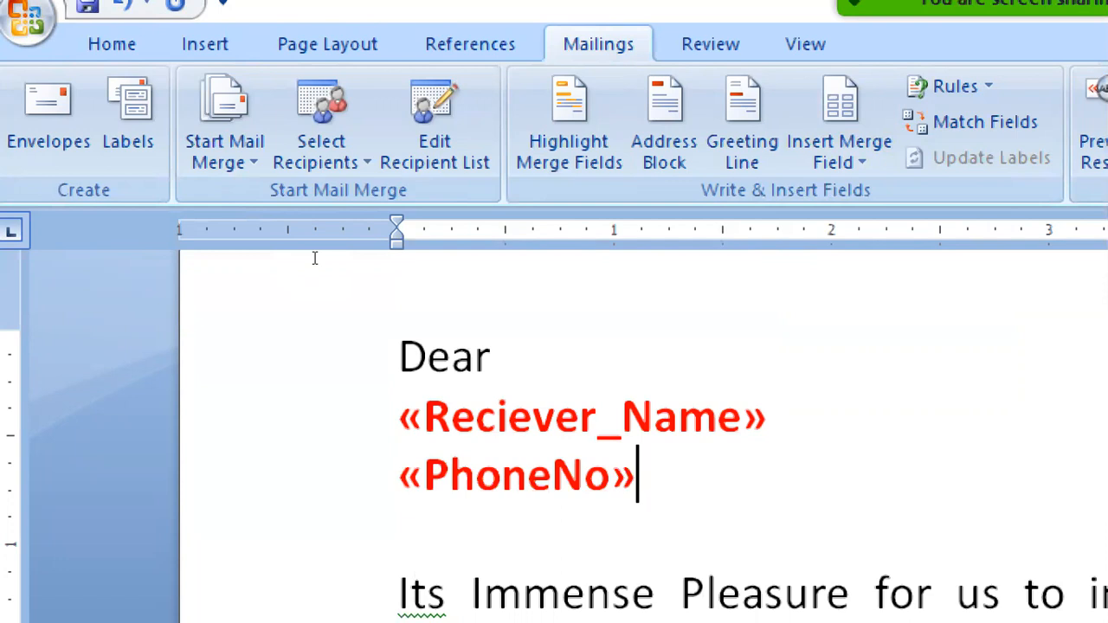
Colour the PhoneNo merge field dark olive green and remove its bold formatting.
key(shift+Home)
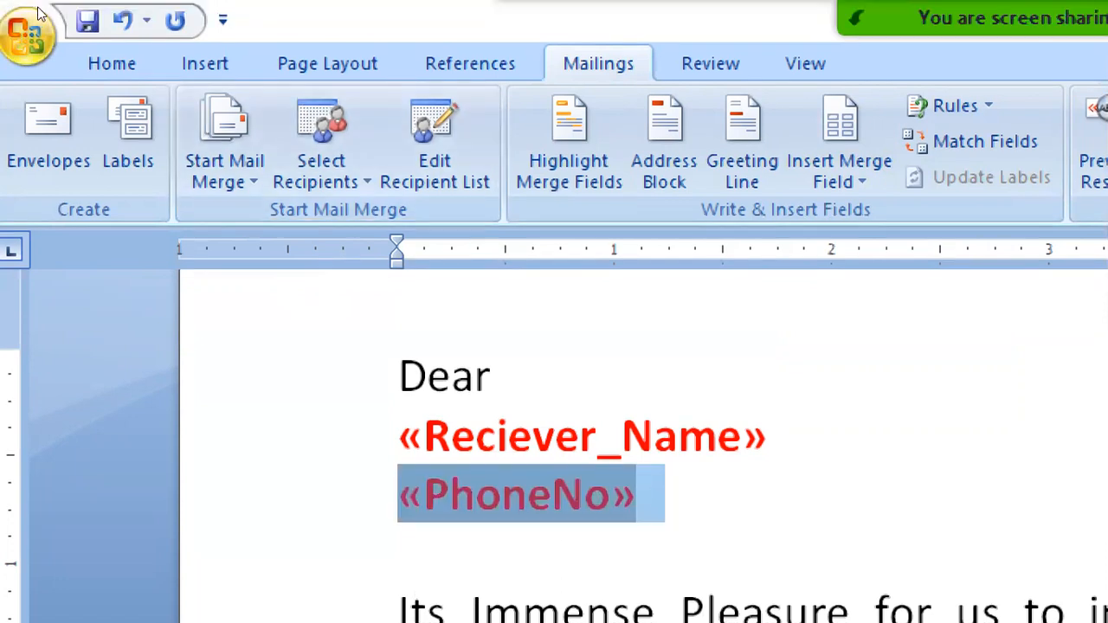
click(111, 63)
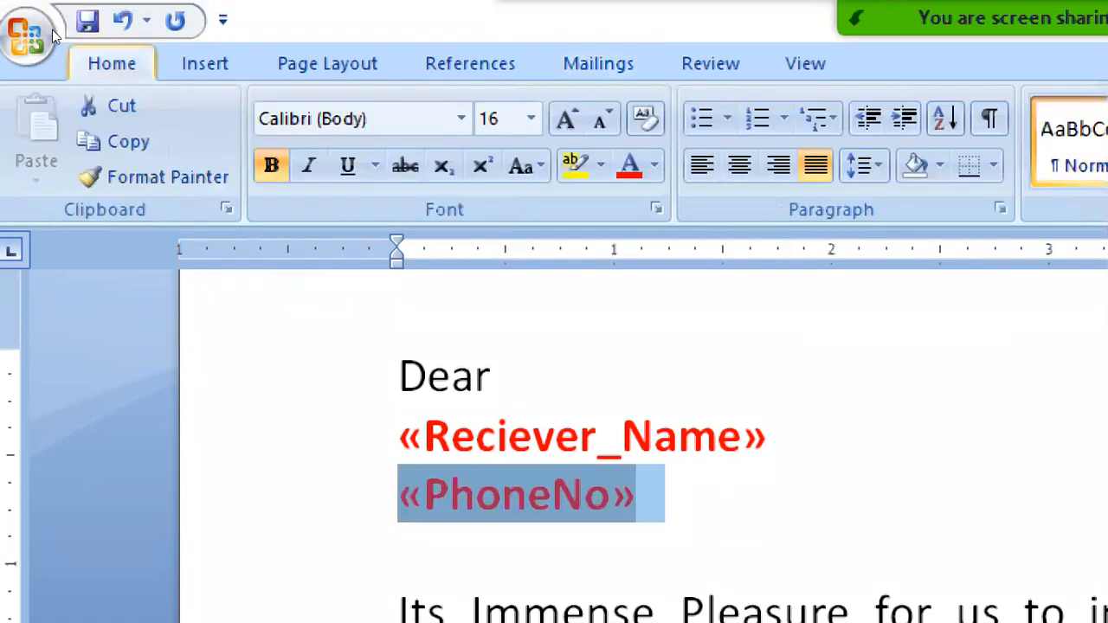
click(656, 165)
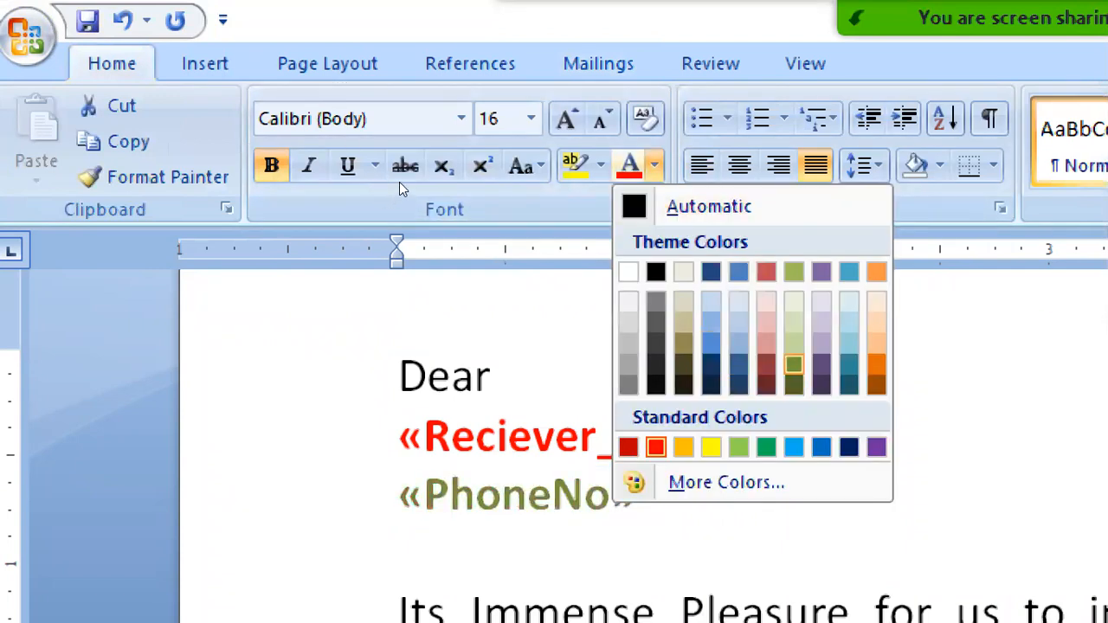
click(793, 385)
key(ctrl+b)
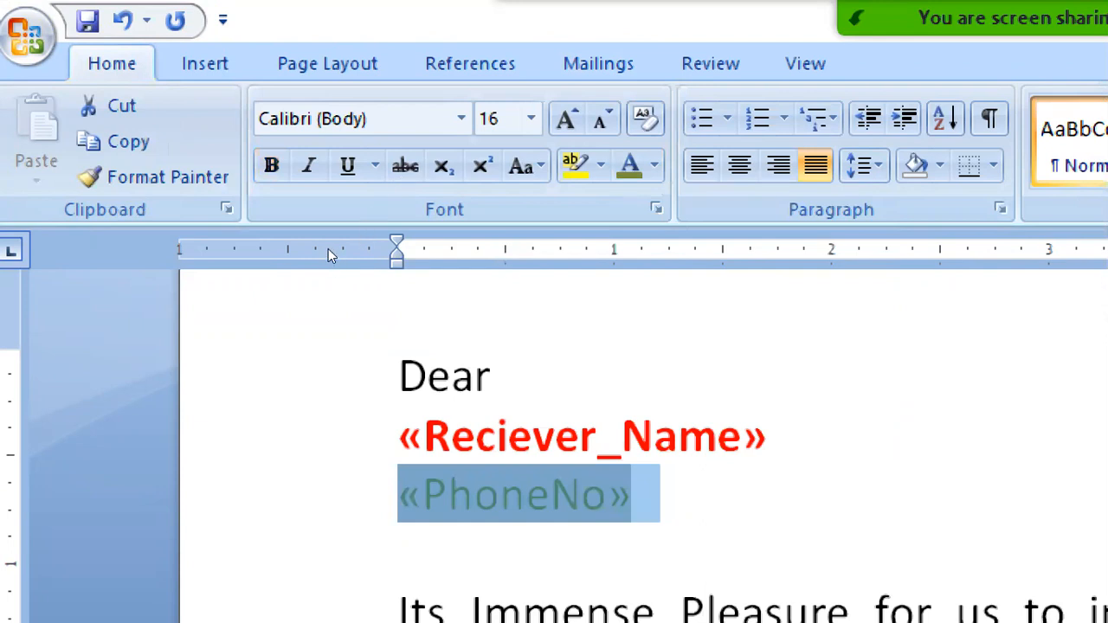
key(End)
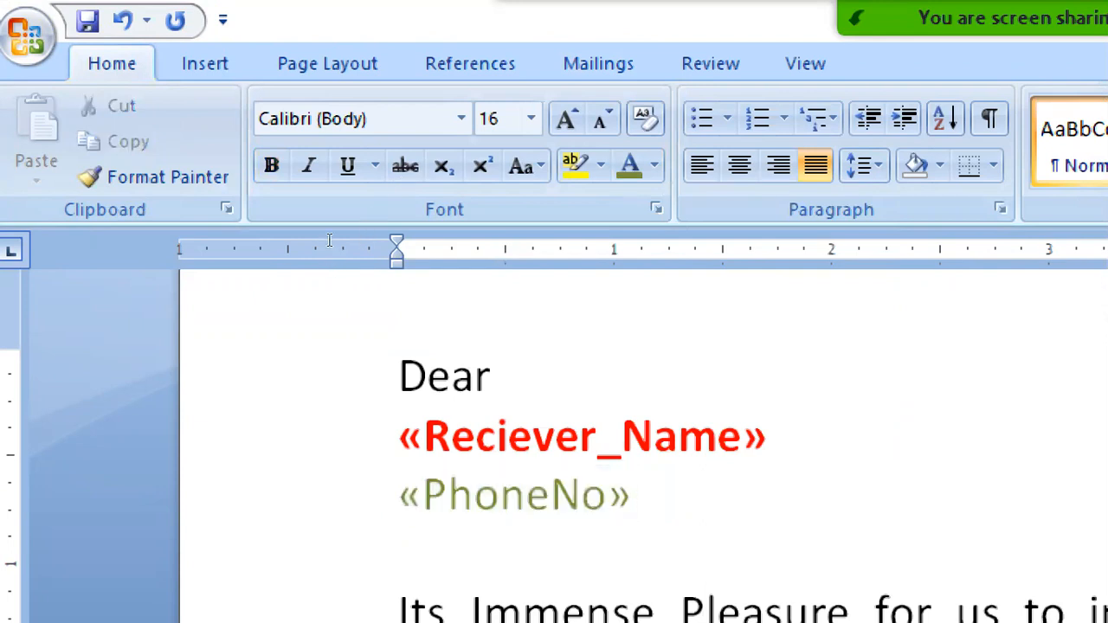
Add a new line below the PhoneNo field and insert the City merge field there.
key(Return)
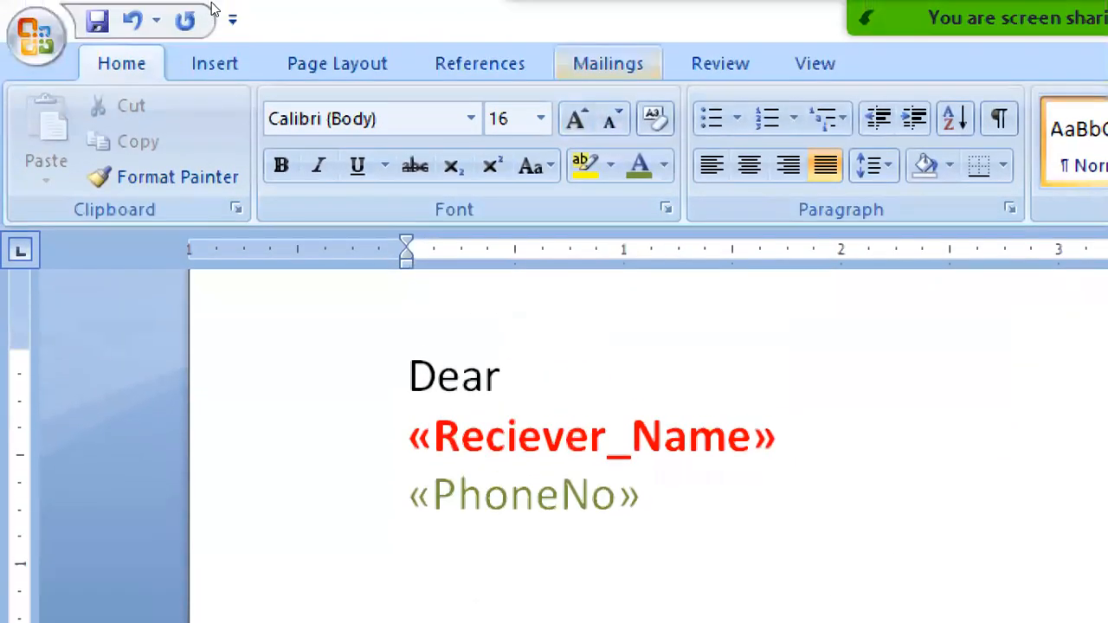
click(610, 9)
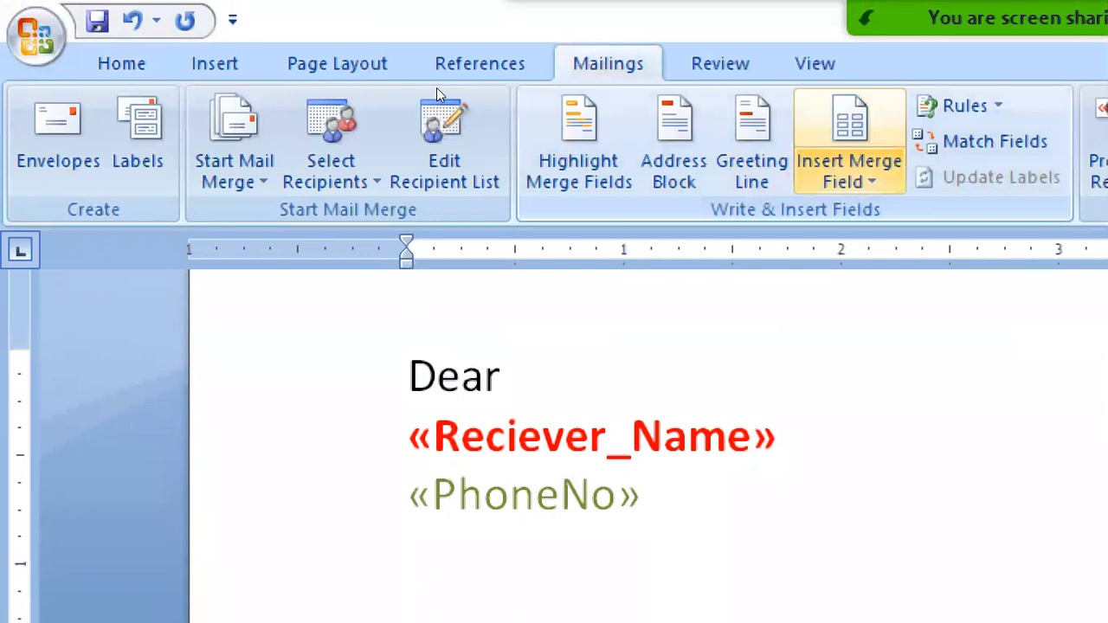
click(851, 173)
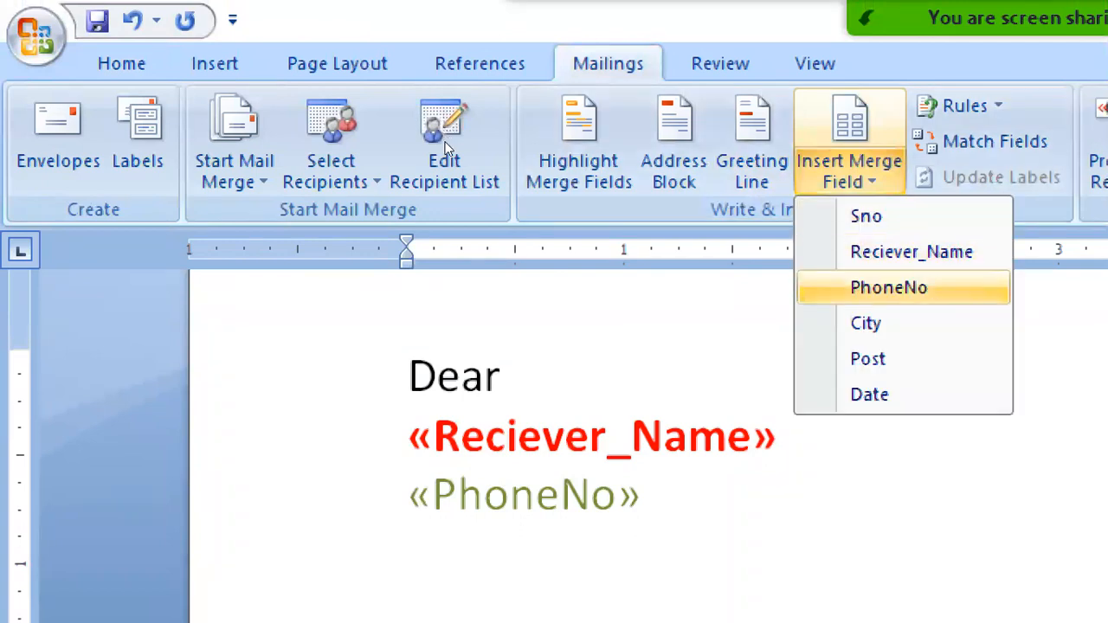
click(866, 323)
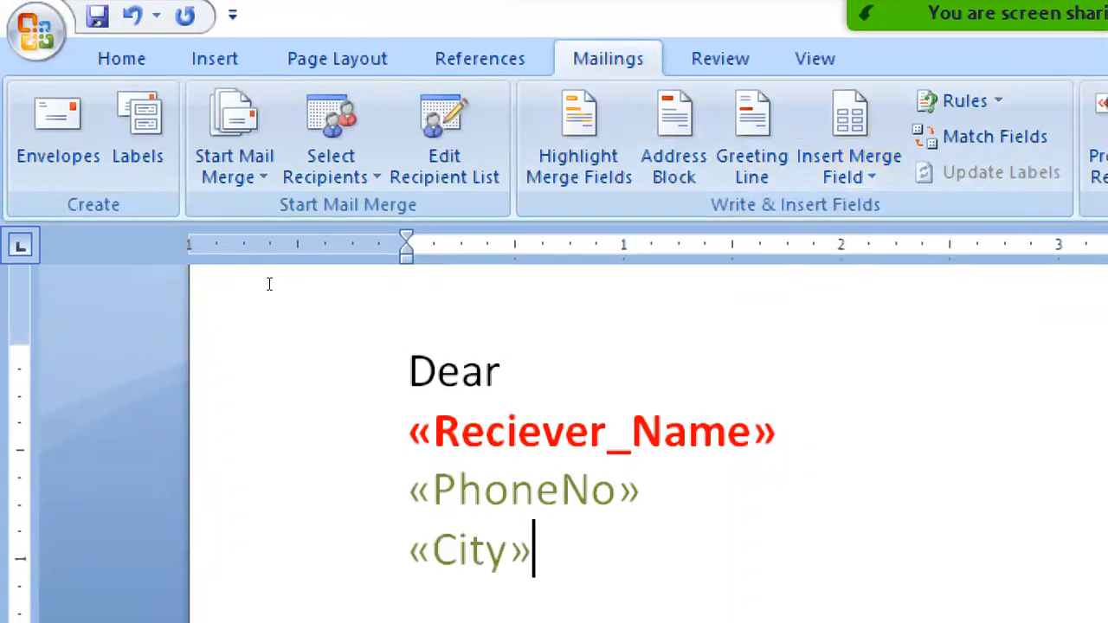
Change the font colour of the City merge field to dark blue.
drag(533, 556, 409, 554)
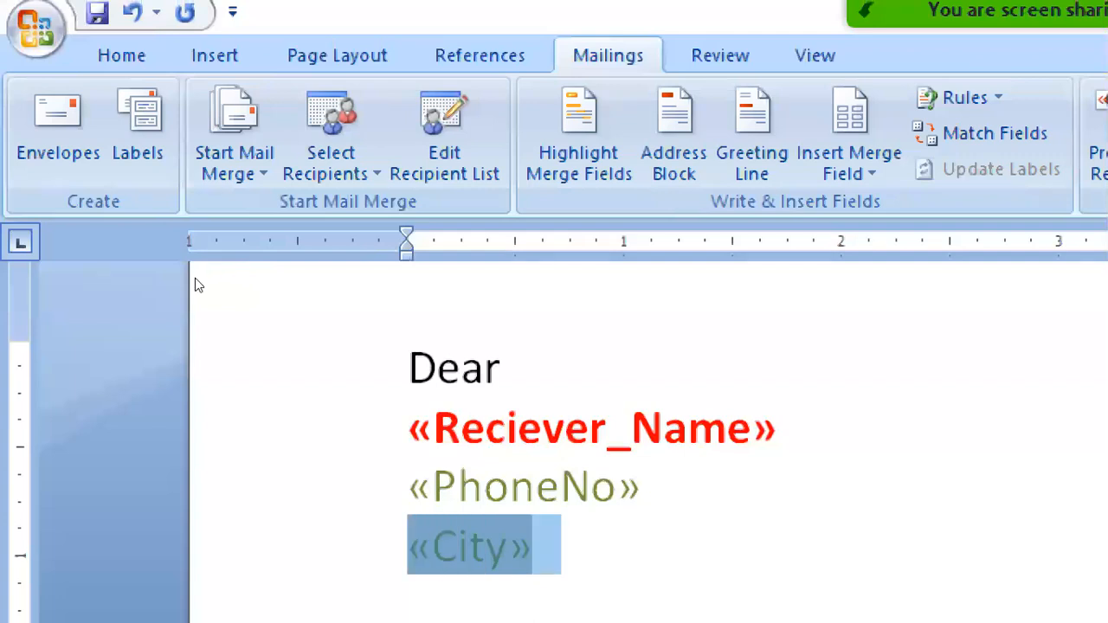
click(99, 55)
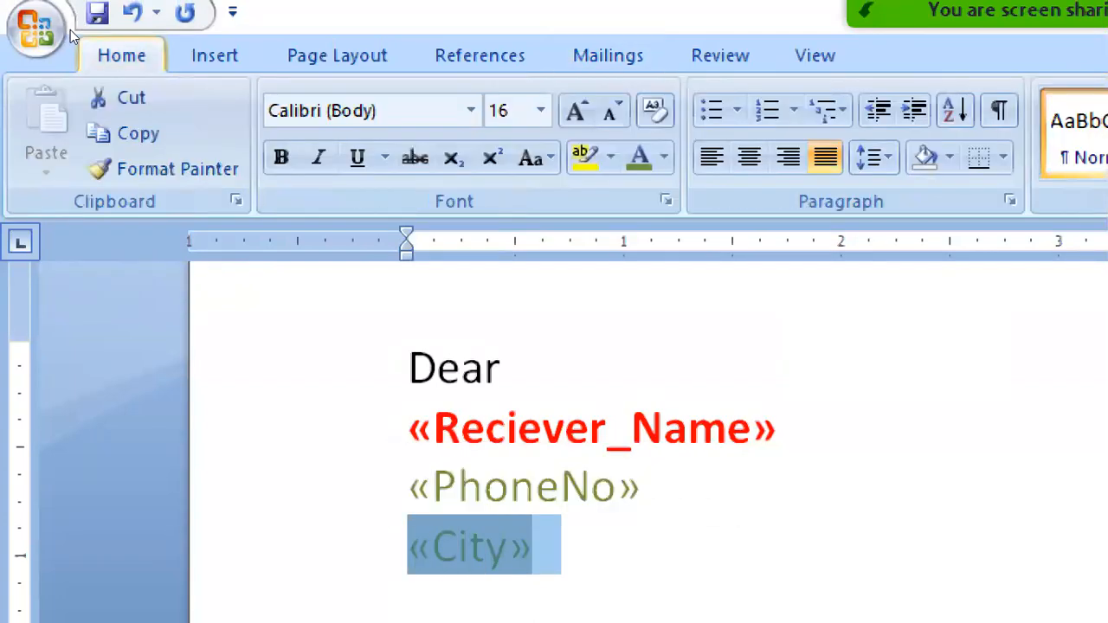
click(664, 157)
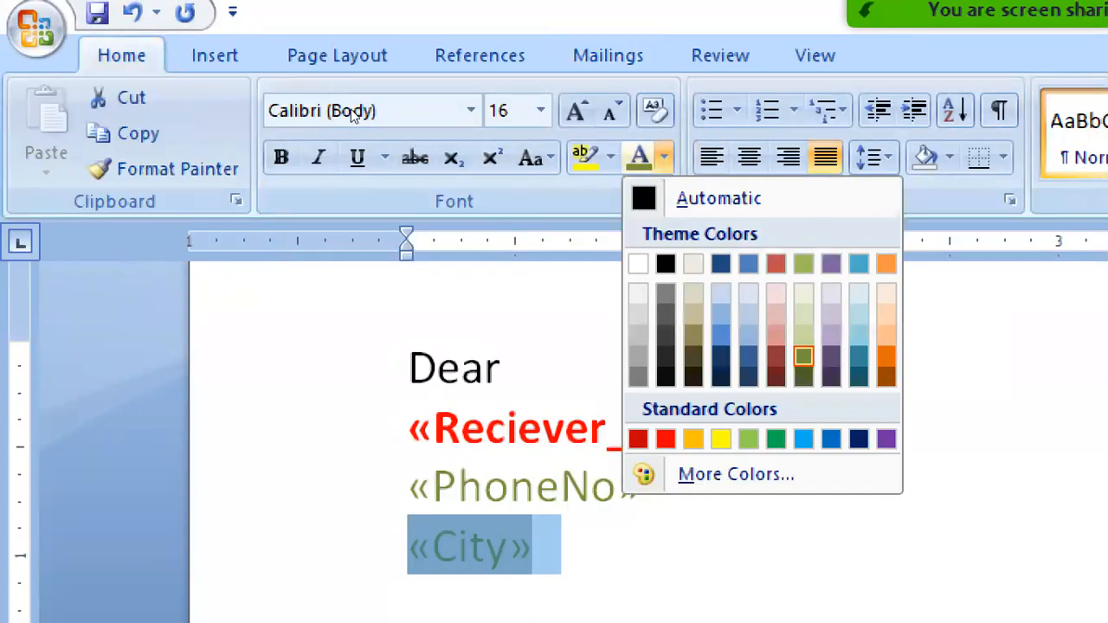
click(429, 221)
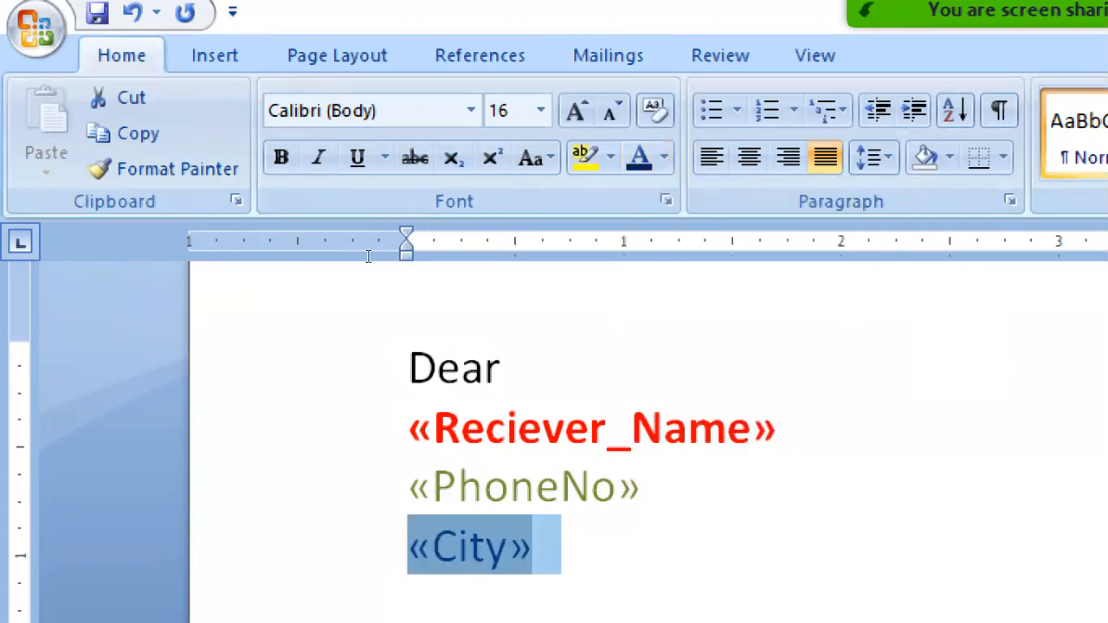
key(Right)
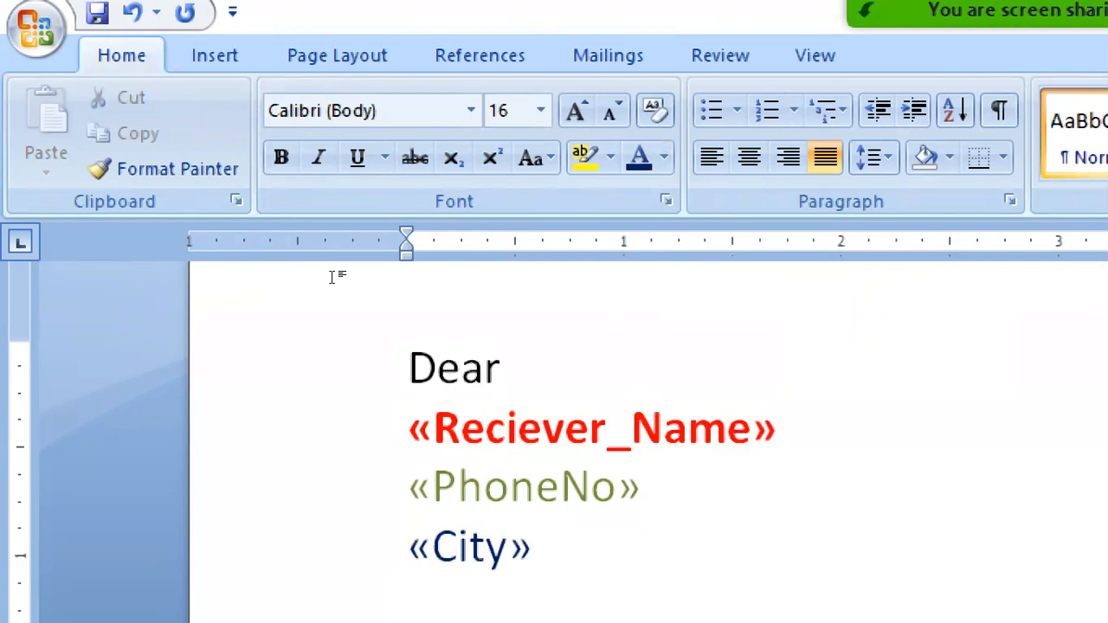
key(shift+Home)
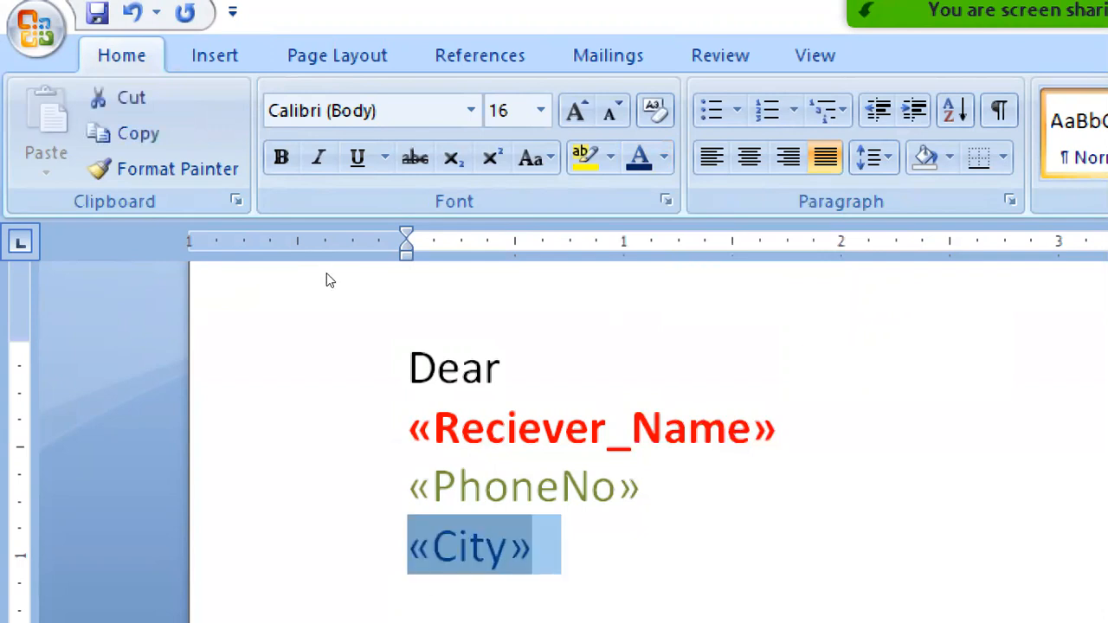
key(Right)
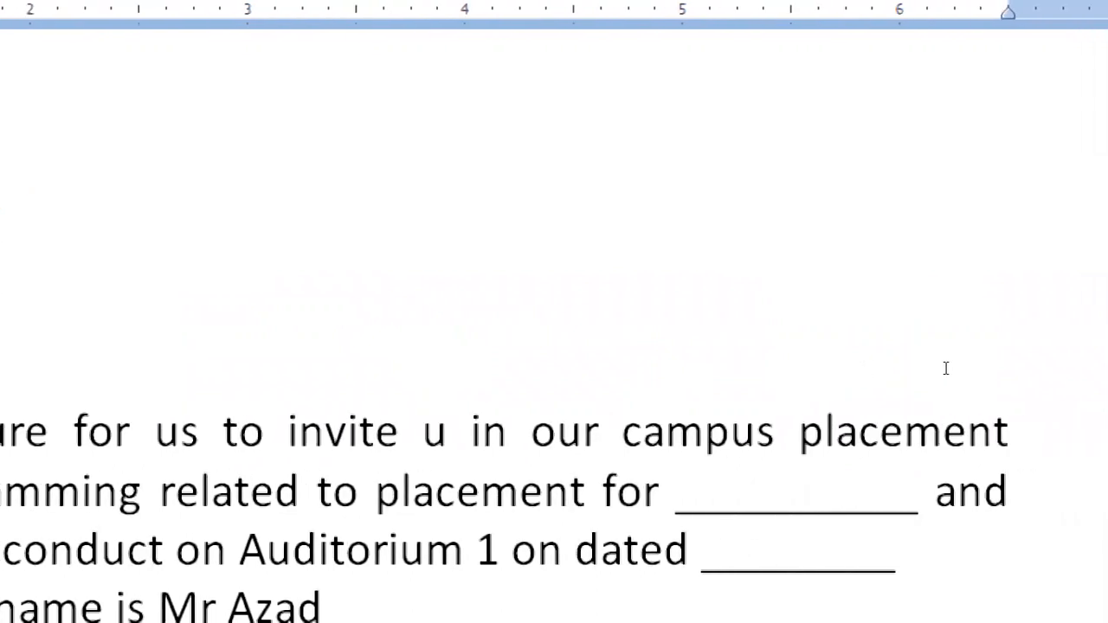
Delete the underscore blank after "placement for" in the letter's first paragraph.
key(BackSpace)
key(BackSpace)
key(BackSpace)
key(BackSpace)
key(BackSpace)
key(BackSpace)
key(BackSpace)
key(BackSpace)
key(BackSpace)
key(BackSpace)
key(BackSpace)
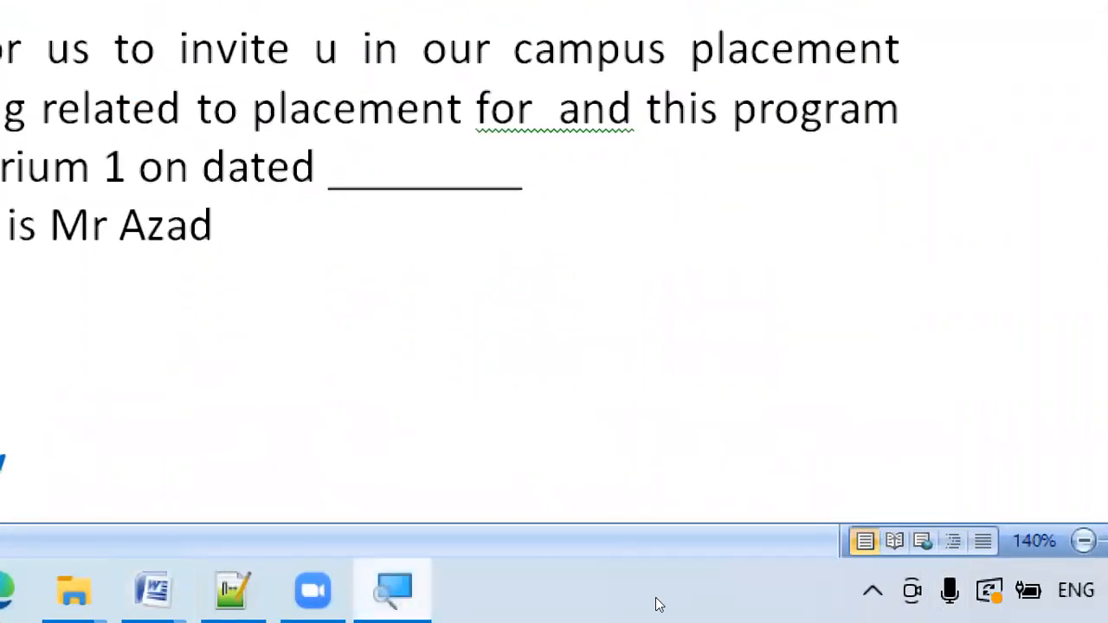
Close the Magnifier and enlarge the letter's zoom to 172%.
right_click(658, 604)
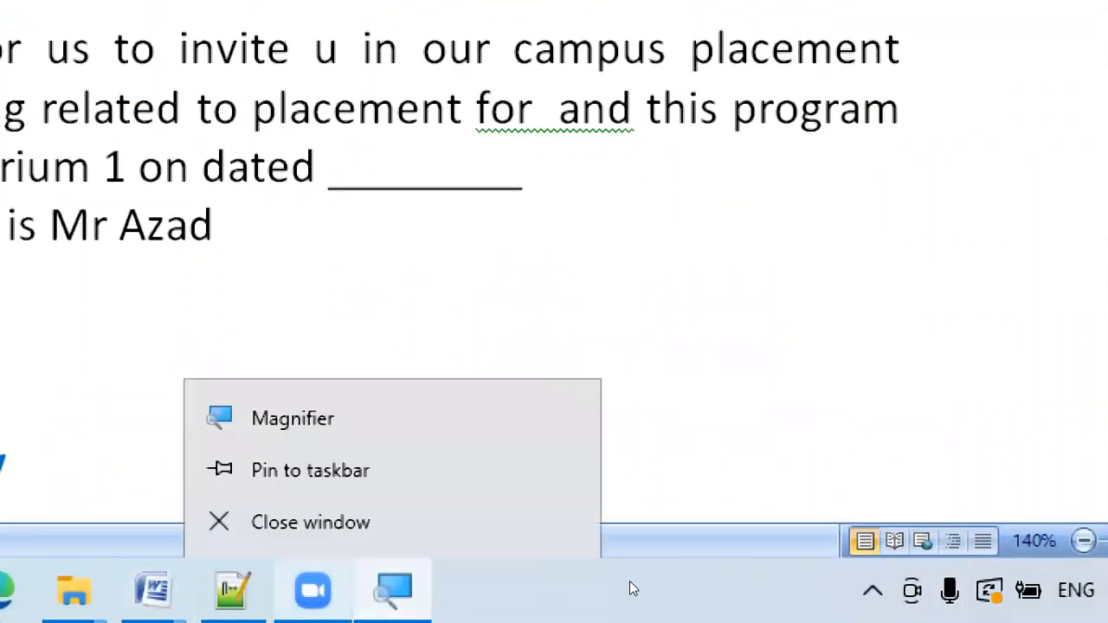
click(629, 578)
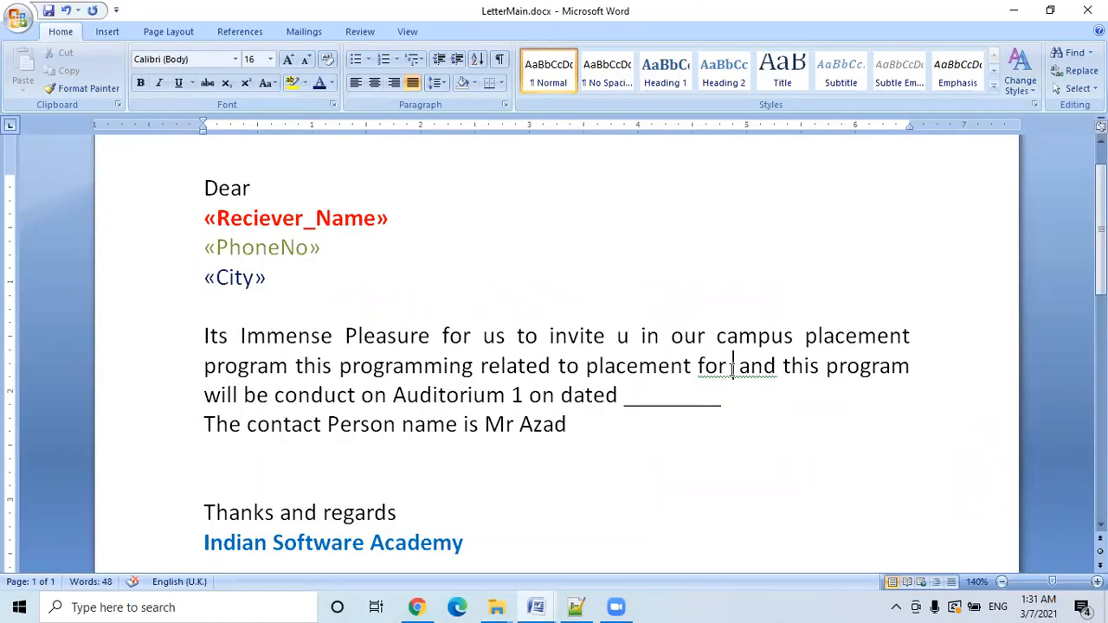
drag(1052, 583, 1056, 585)
drag(1101, 197, 1100, 212)
Insert the Post merge field between "placement for" and "and this program" in the first paragraph.
click(717, 418)
click(304, 31)
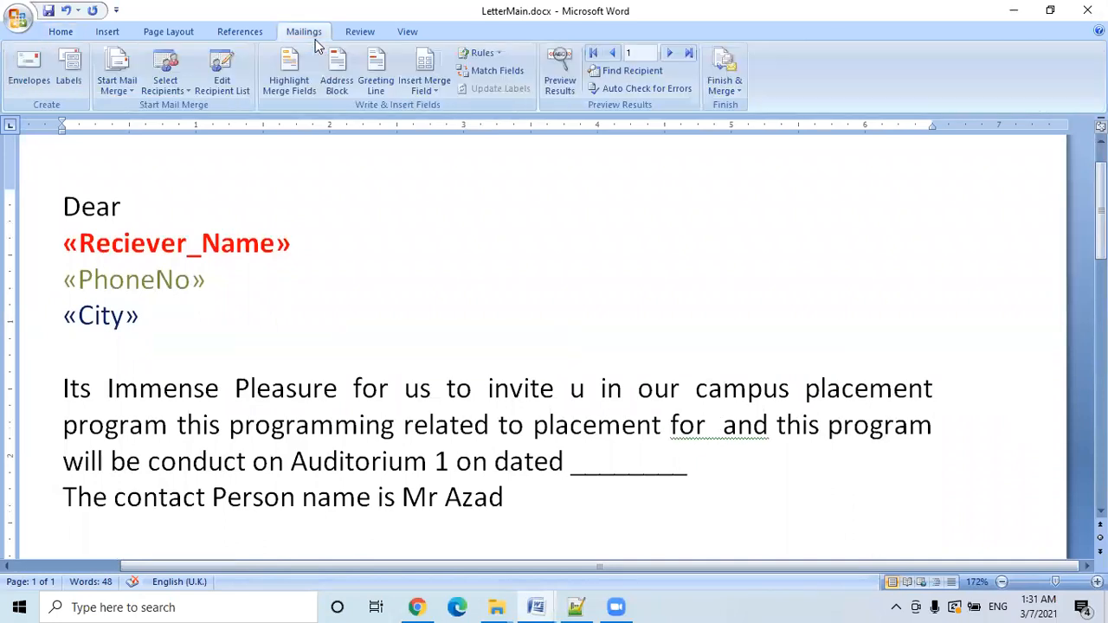
click(436, 92)
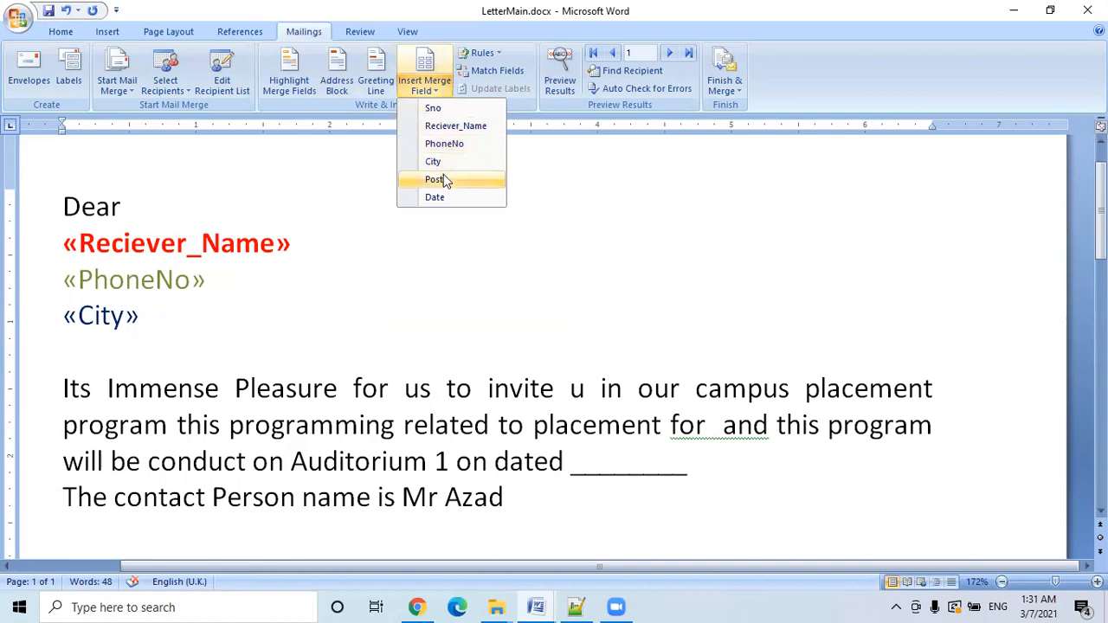
click(444, 182)
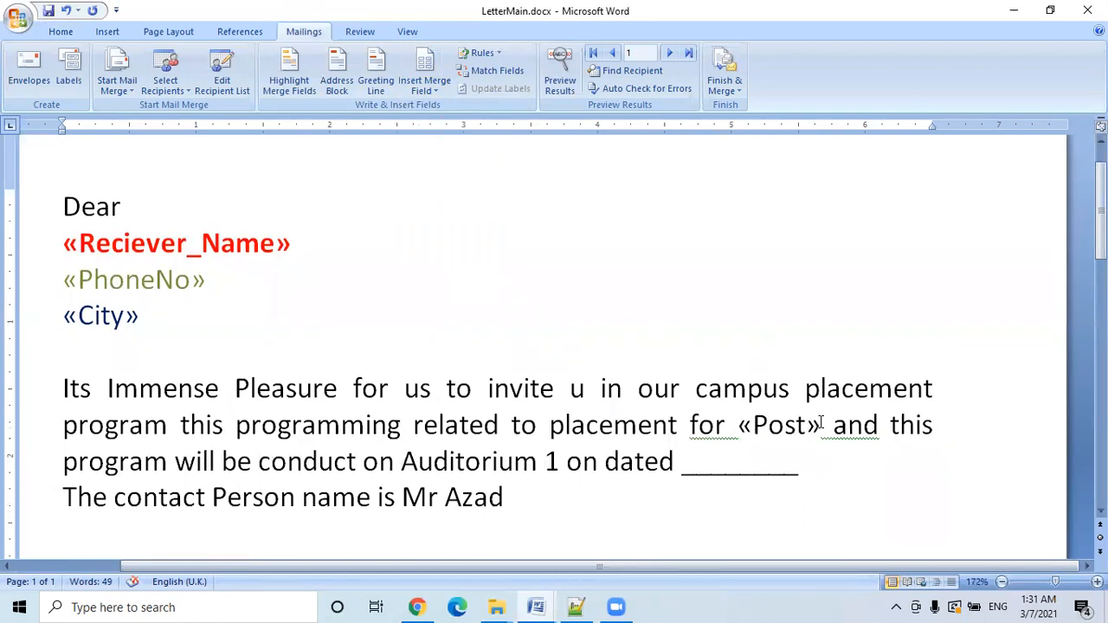
Make the Post merge field in the first paragraph bold and colour it blue.
drag(820, 424, 741, 425)
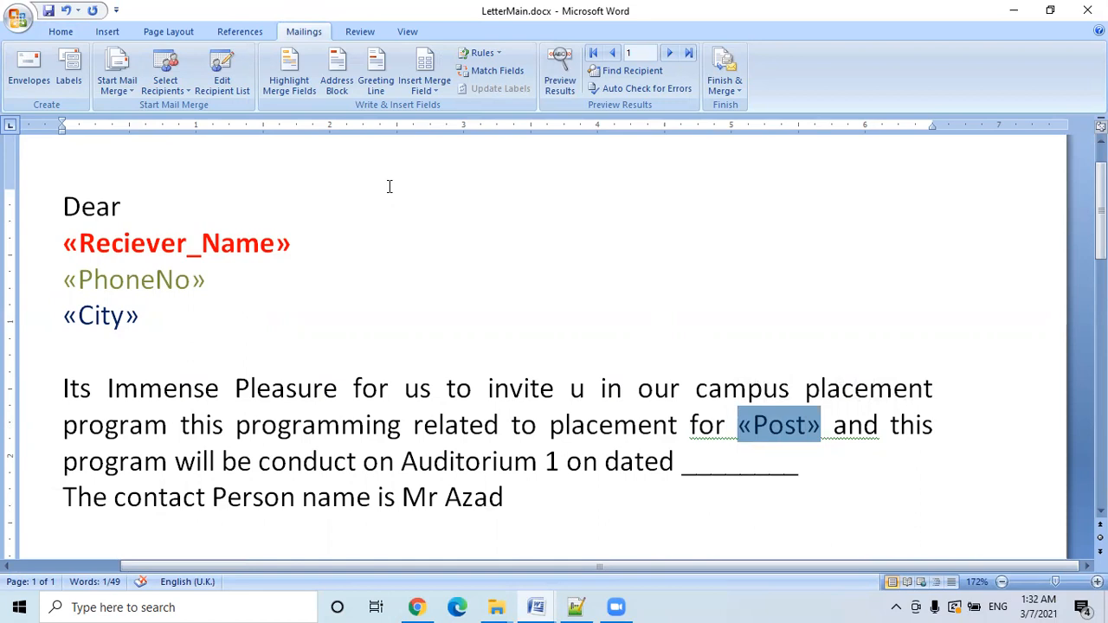
key(ctrl+b)
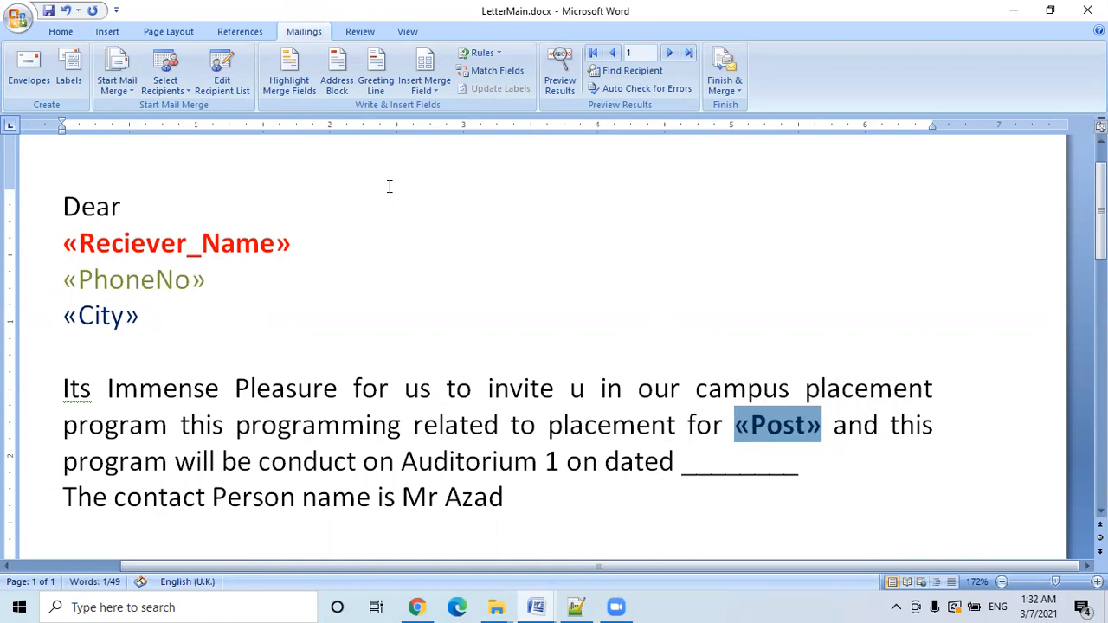
click(61, 33)
click(332, 83)
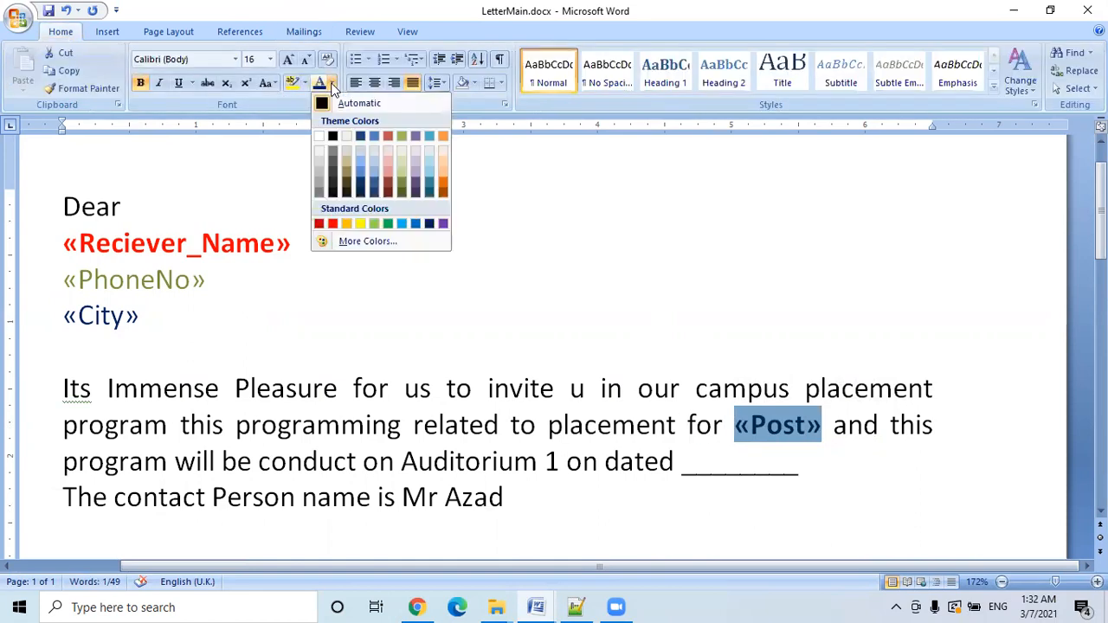
click(416, 224)
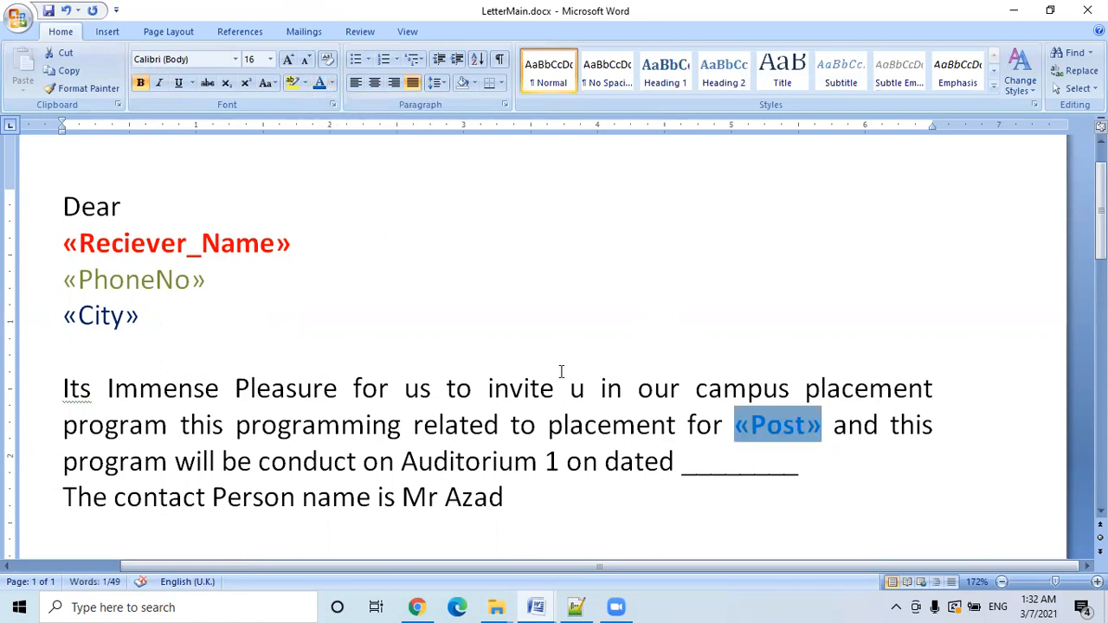
Delete the underscore blank after "on dated" in the letter's first paragraph.
click(801, 468)
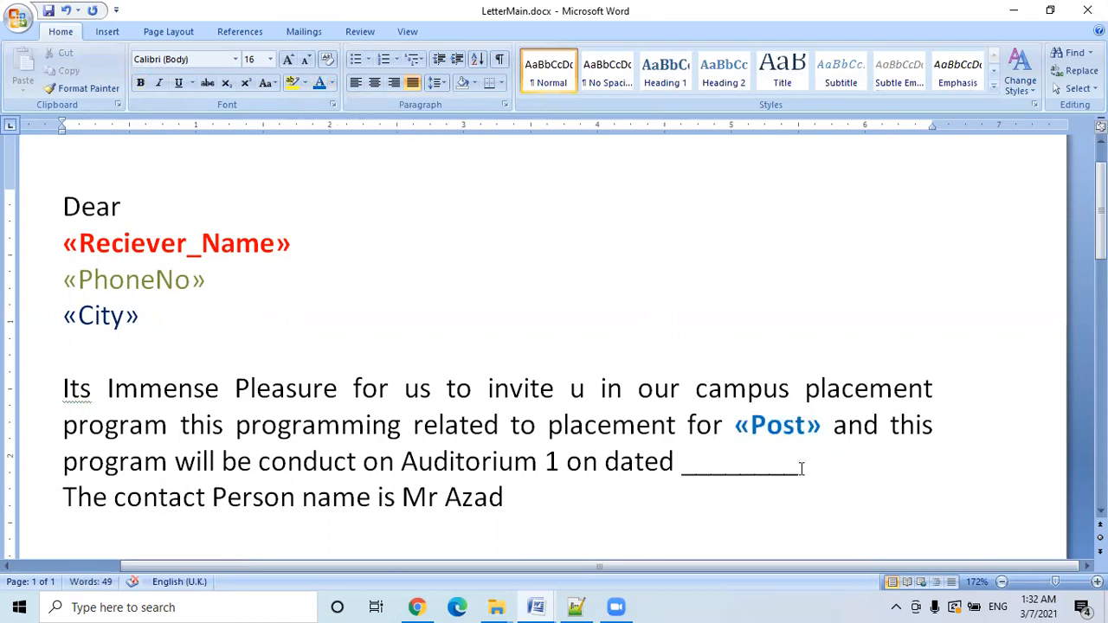
key(BackSpace)
key(BackSpace)
key(BackSpace)
key(BackSpace)
key(BackSpace)
key(BackSpace)
key(BackSpace)
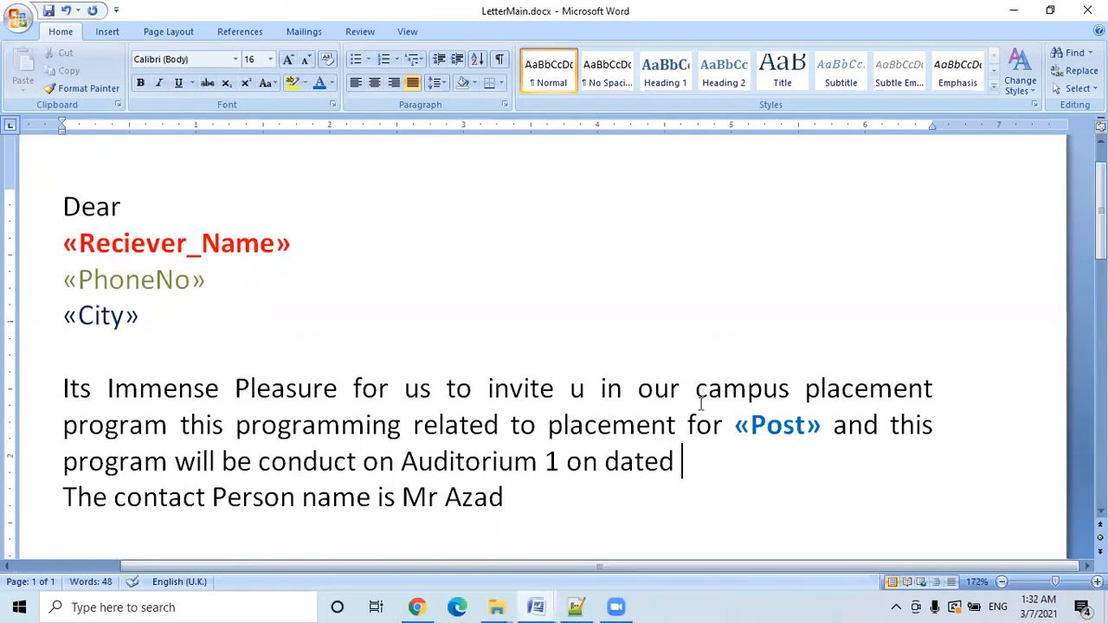
Insert the Date merge field after "on dated" in the first paragraph.
click(307, 33)
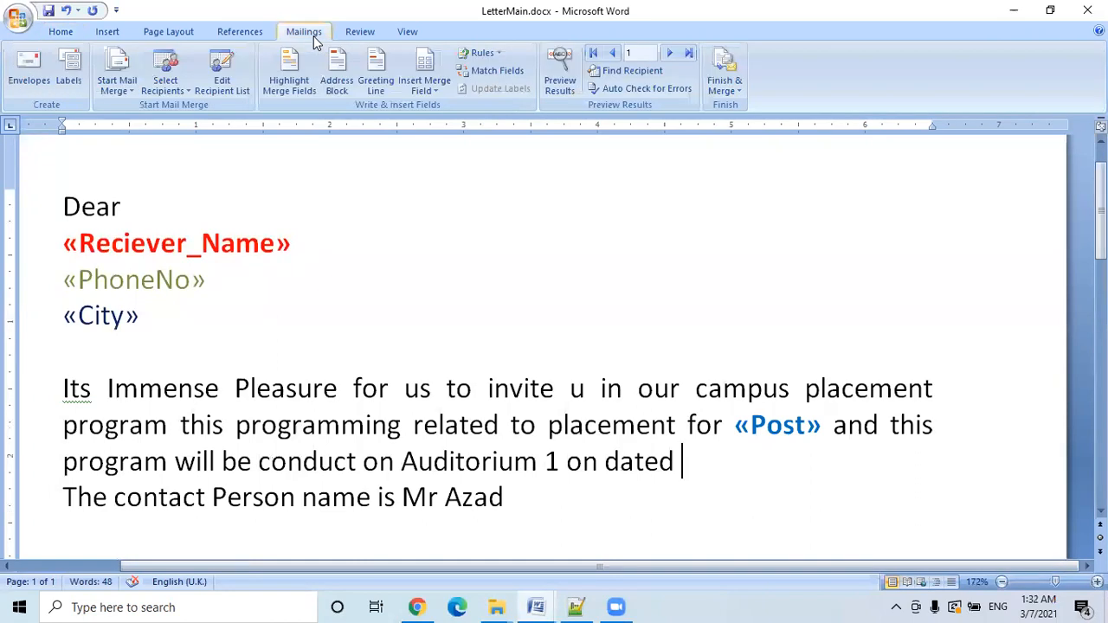
click(434, 87)
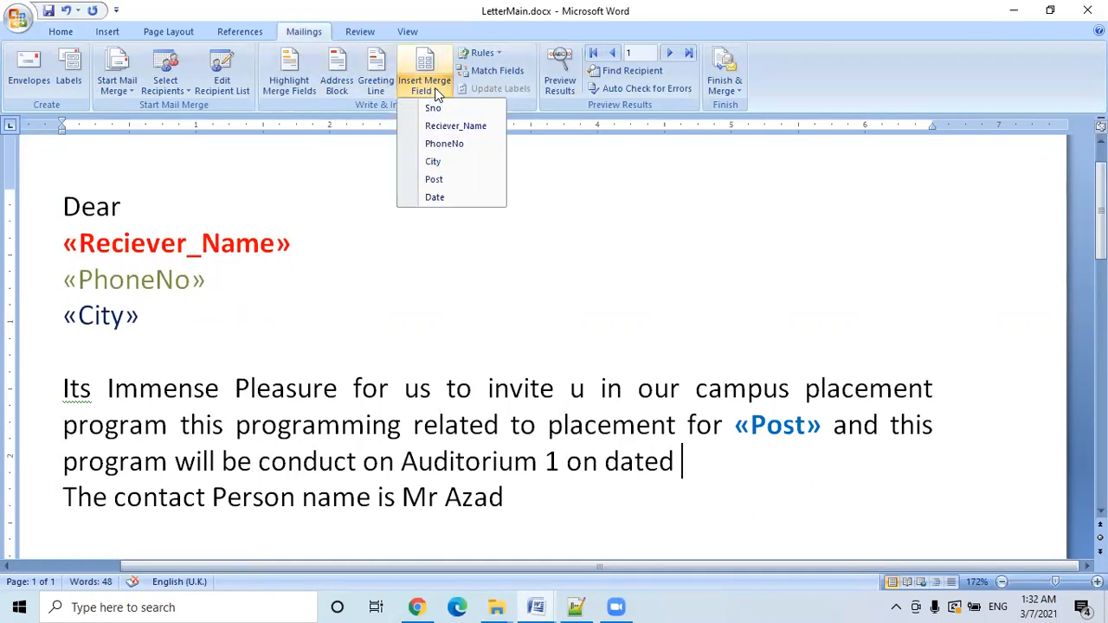
click(437, 197)
Colour the Date merge field in the first paragraph dark orange.
drag(681, 471, 775, 467)
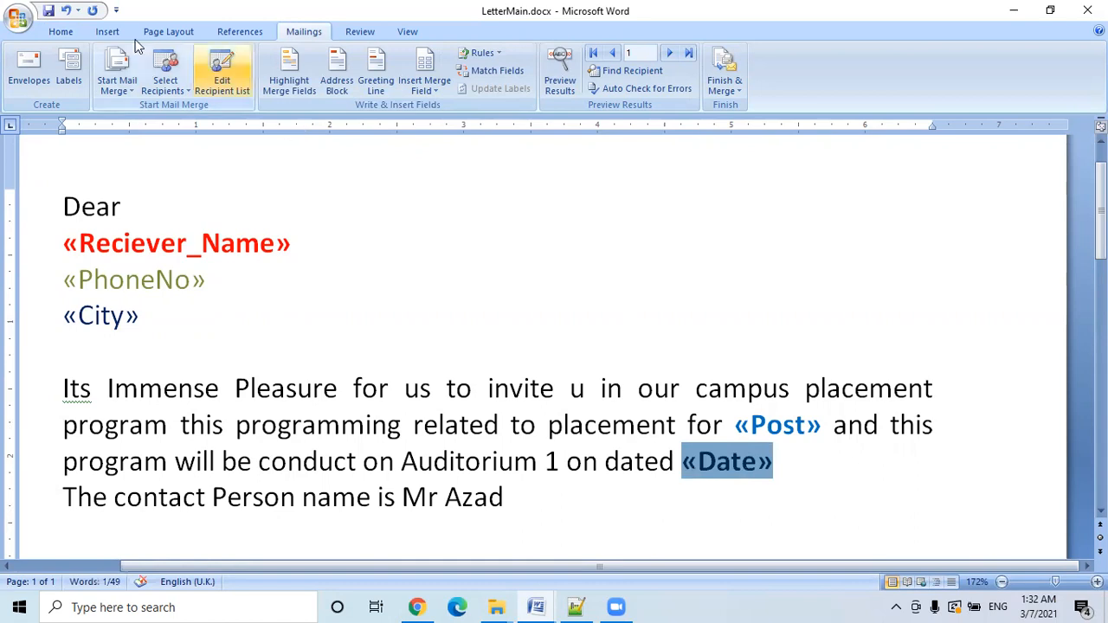
click(67, 31)
click(333, 84)
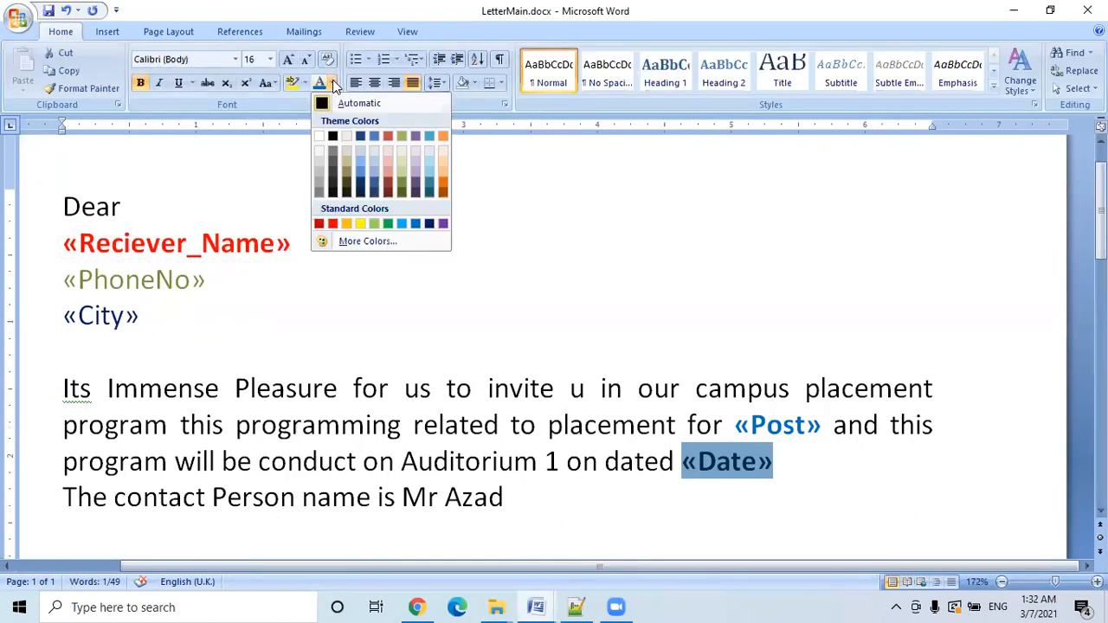
click(441, 183)
click(528, 270)
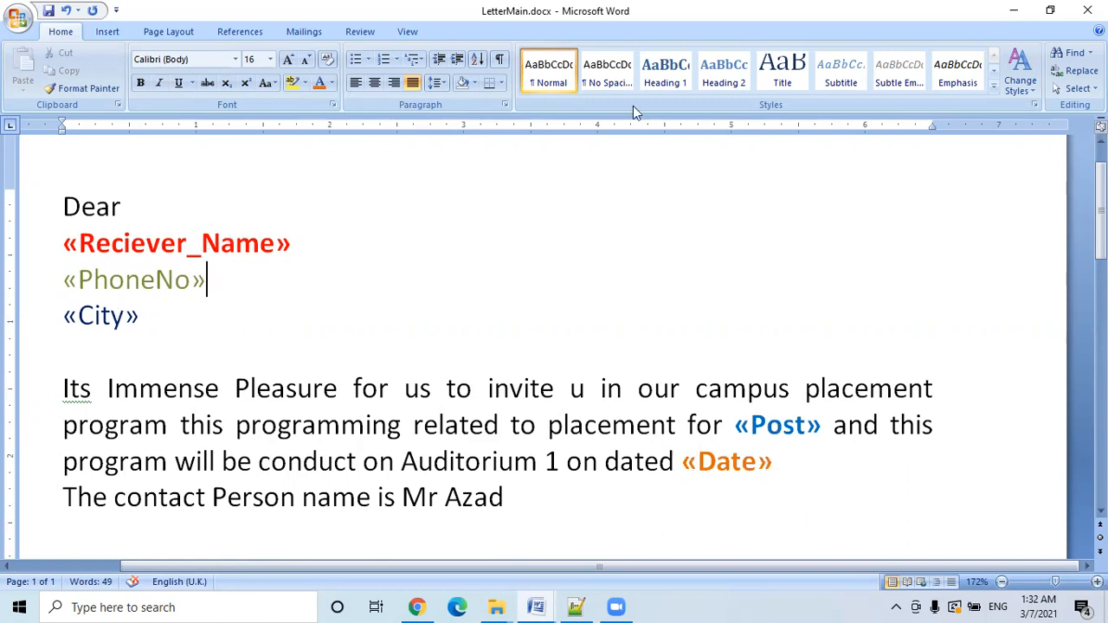
Preview the merge results in the letter and review the whole text for the first recipient.
click(784, 465)
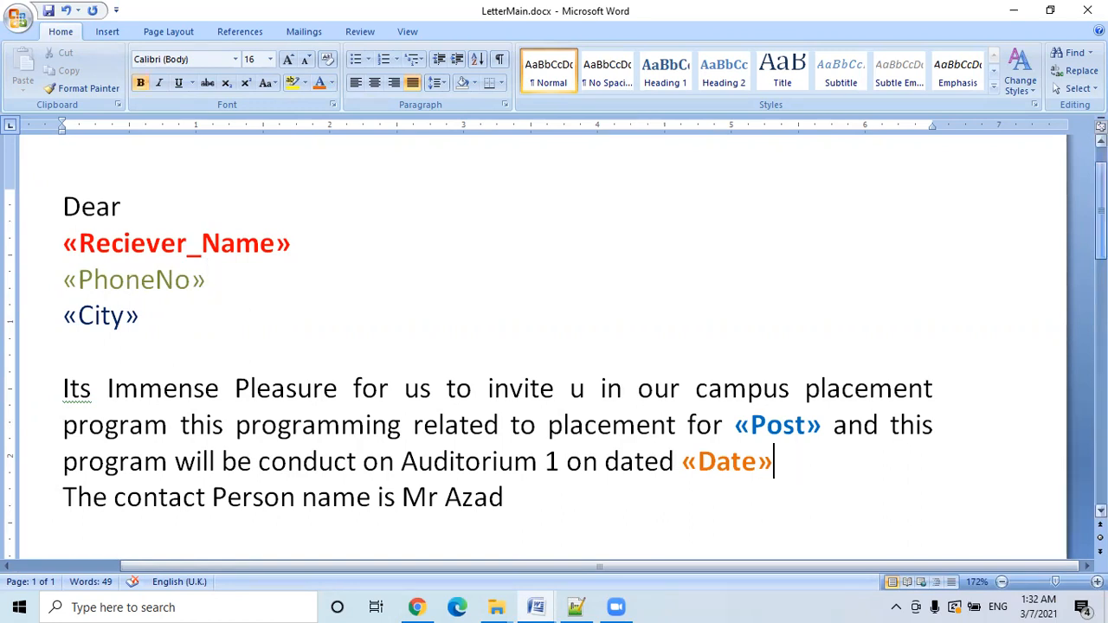
scroll(783, 465, down, 3)
scroll(554, 346, up, 3)
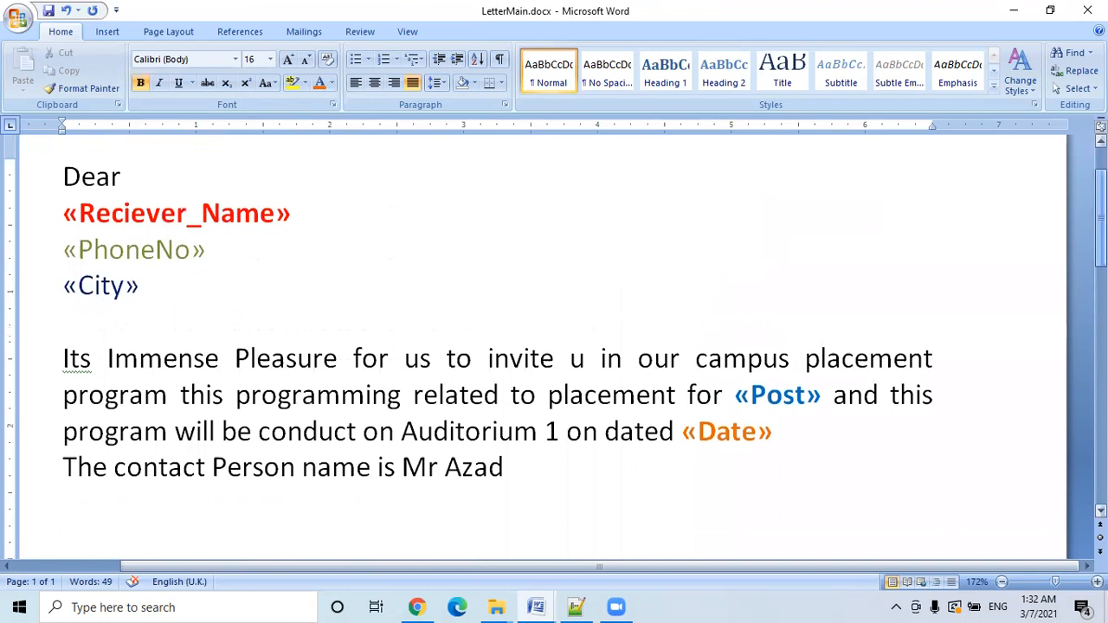
scroll(554, 346, up, 1)
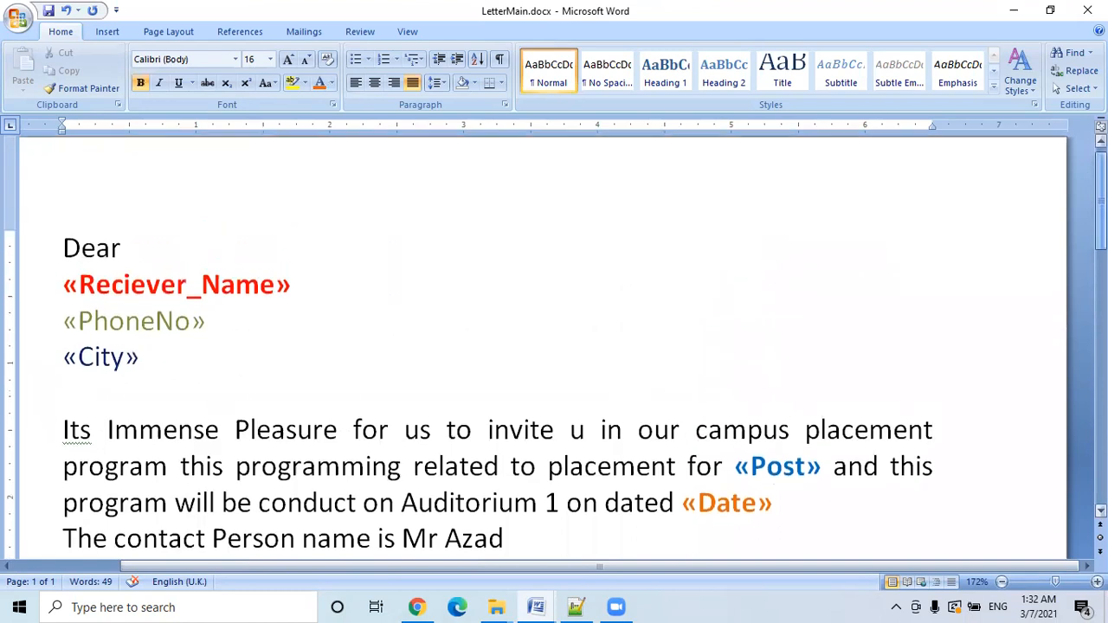
click(303, 32)
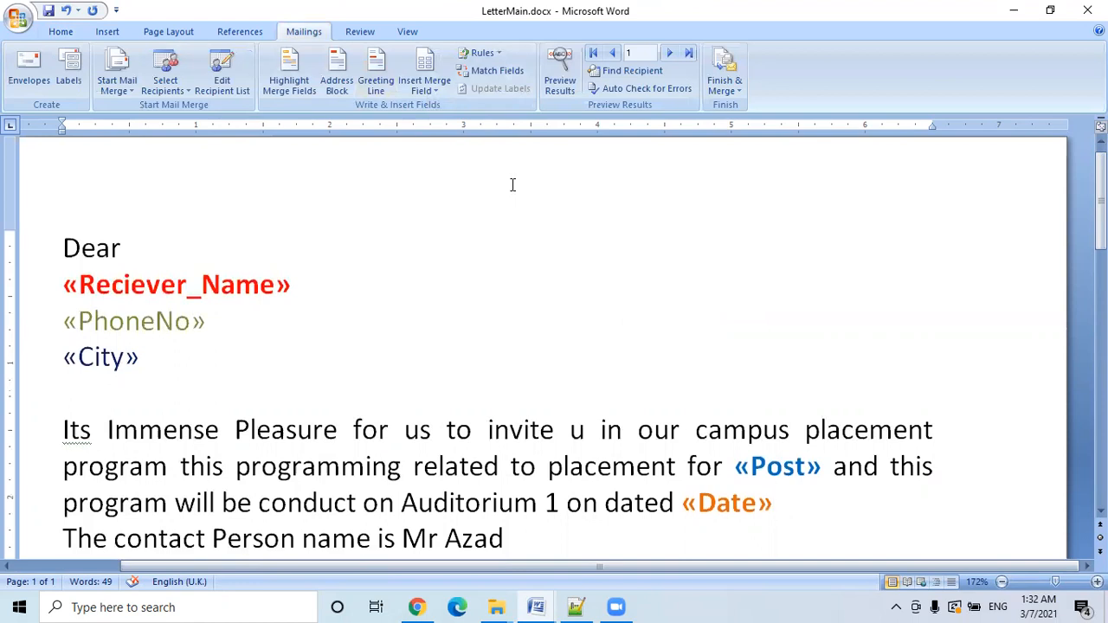
click(563, 84)
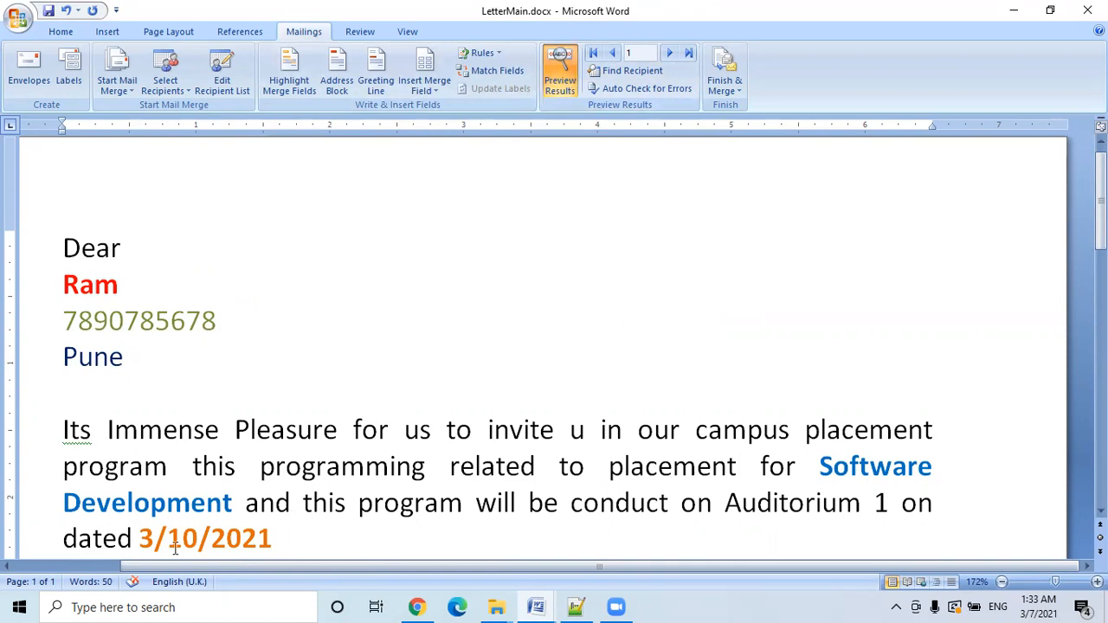
drag(1101, 226, 1101, 276)
scroll(81, 217, up, 3)
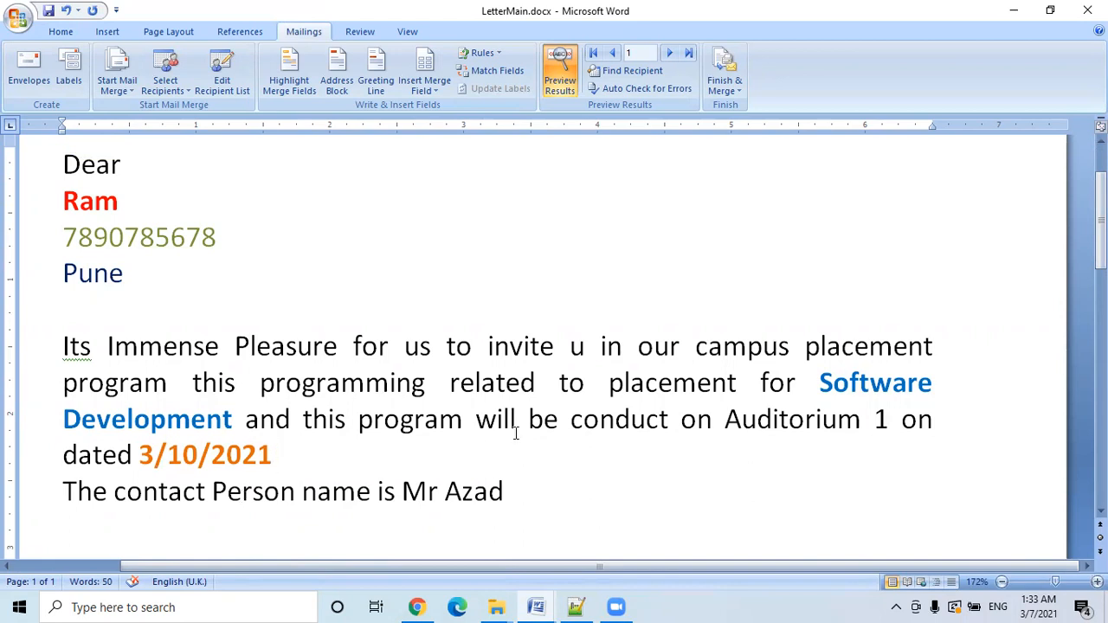
Step through the previewed letters from record 1 to record 5.
click(669, 54)
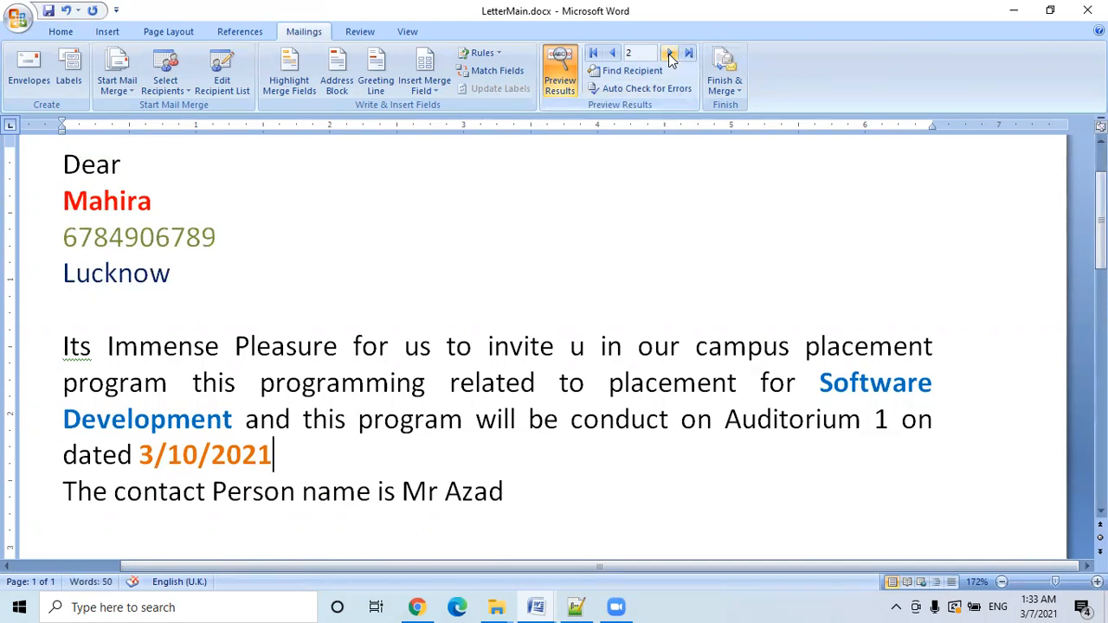
click(669, 54)
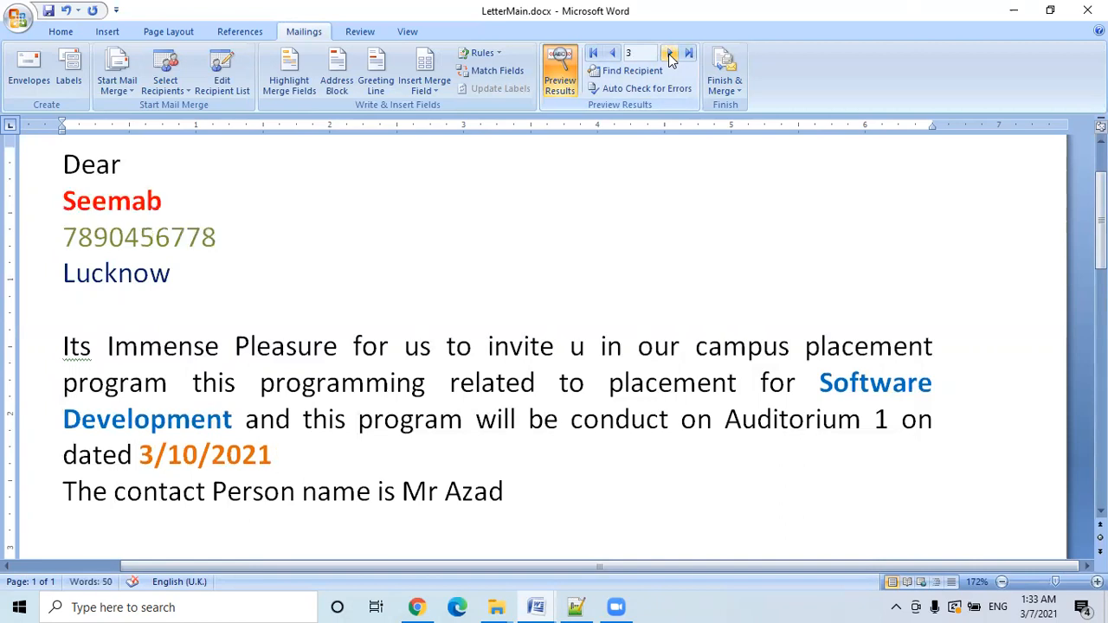
click(669, 54)
click(669, 54)
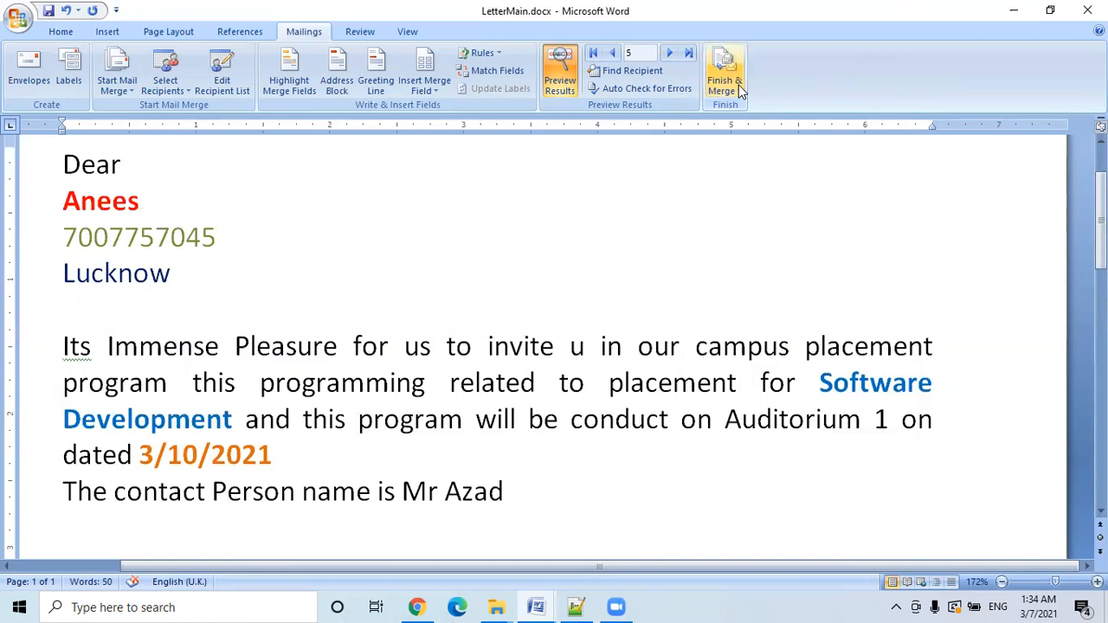
Launch the Magnifier with the Run command "magnify".
key(super)
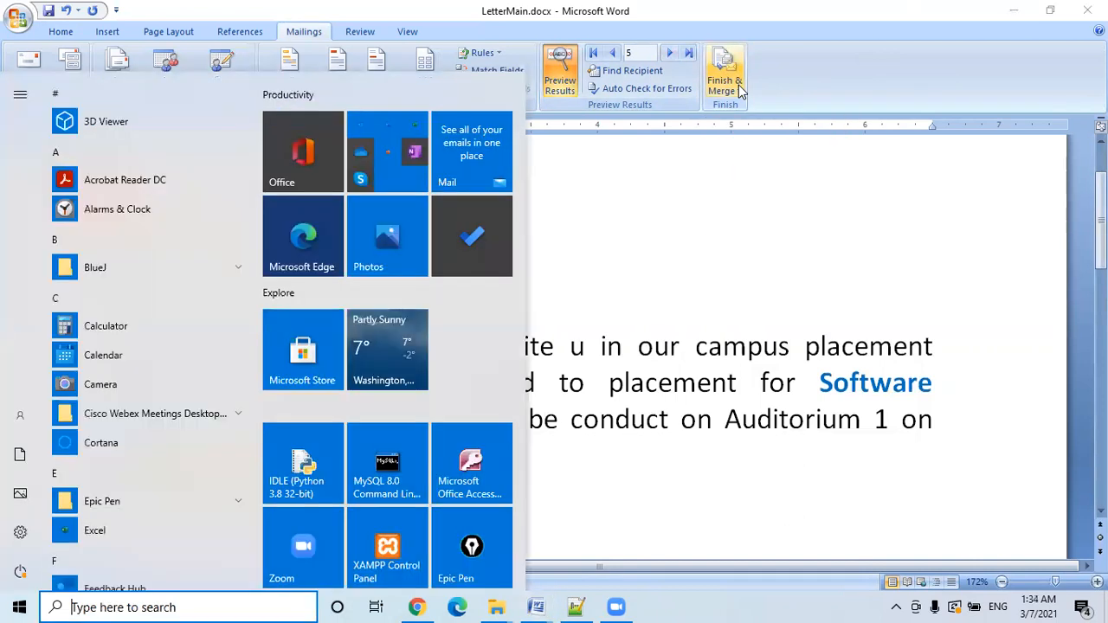
key(super+r)
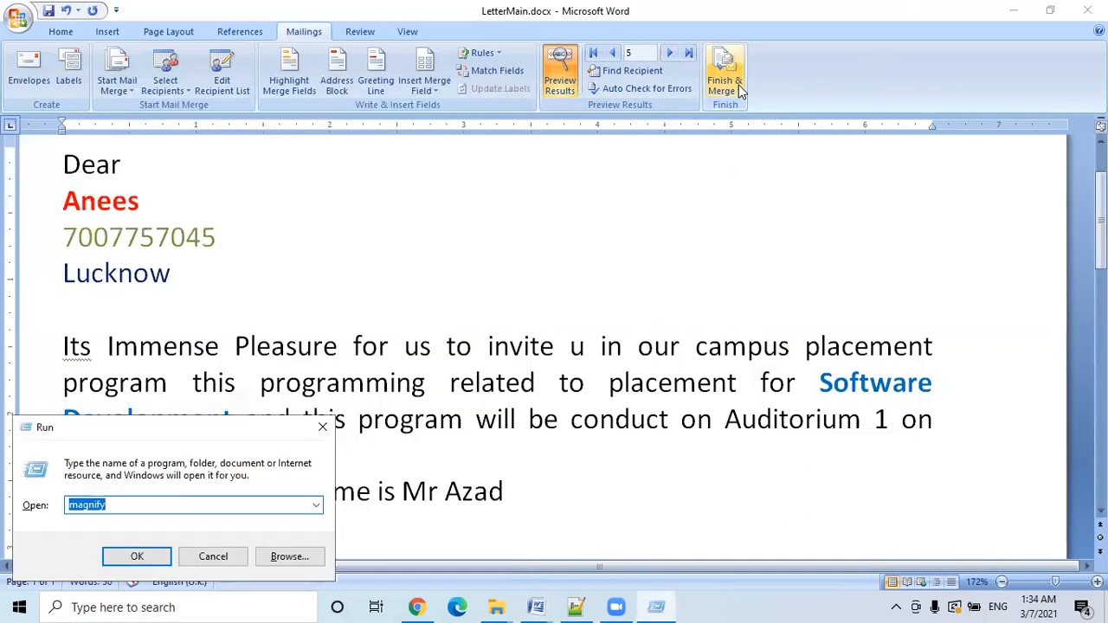
key(Return)
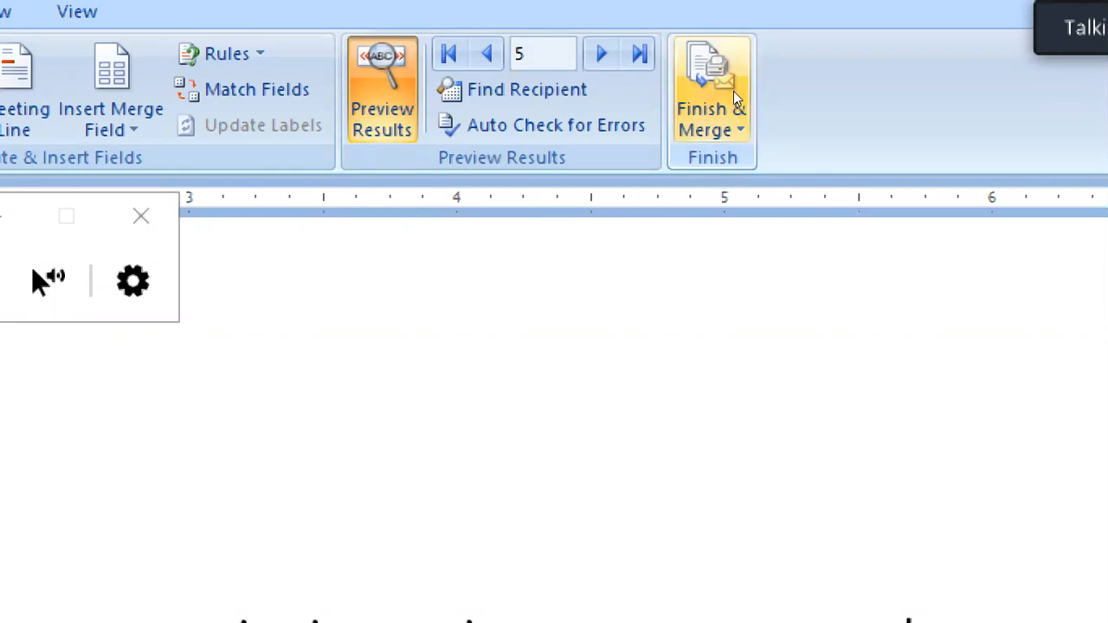
Finish the merge by choosing to print documents for all records.
click(733, 91)
key(Down)
key(Down)
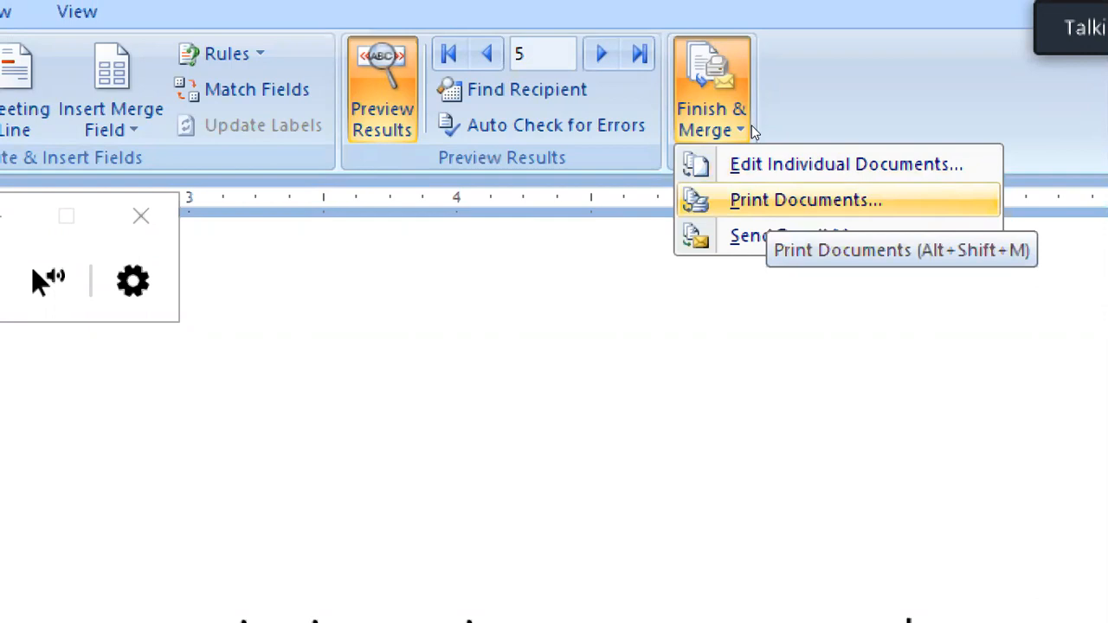
key(Return)
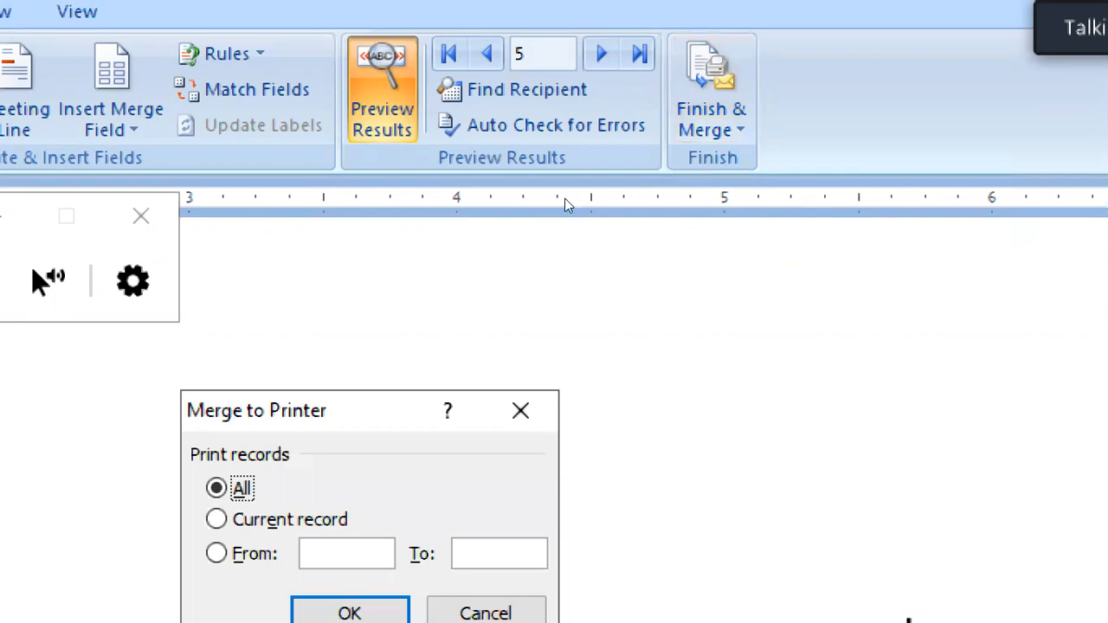
drag(564, 198, 649, 83)
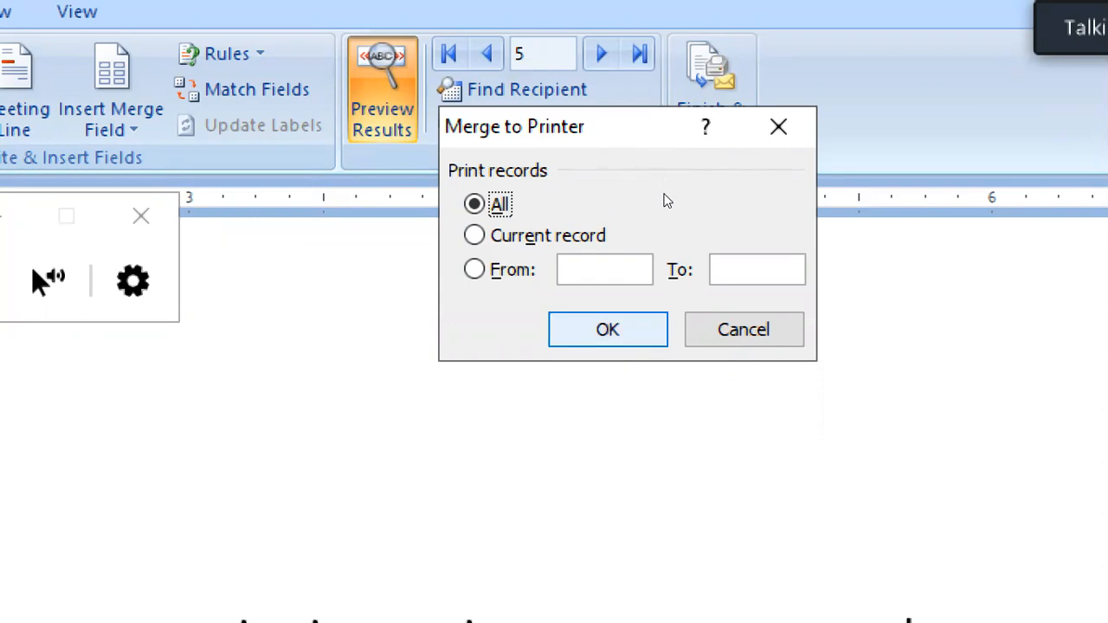
key(Return)
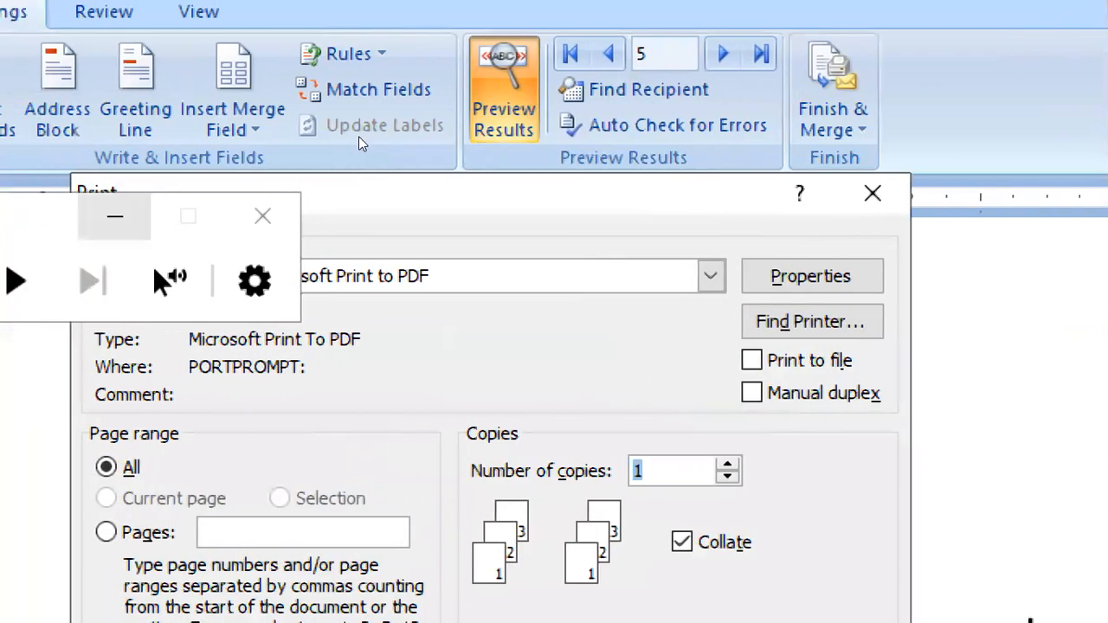
Choose Microsoft Print to PDF as the printer and accept its properties.
drag(510, 194, 513, 82)
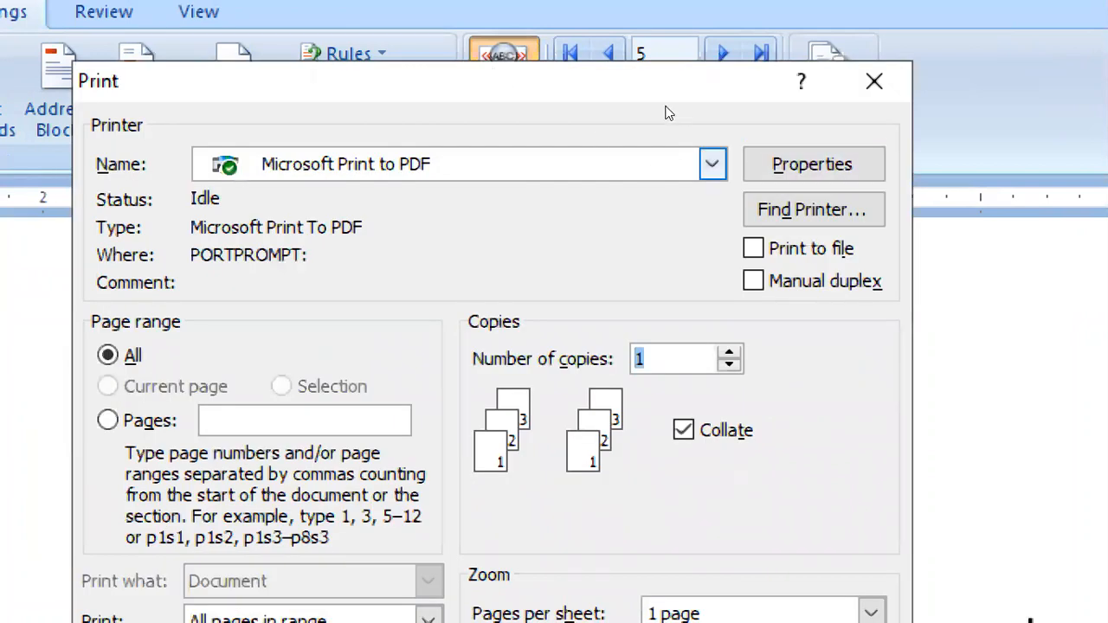
click(584, 163)
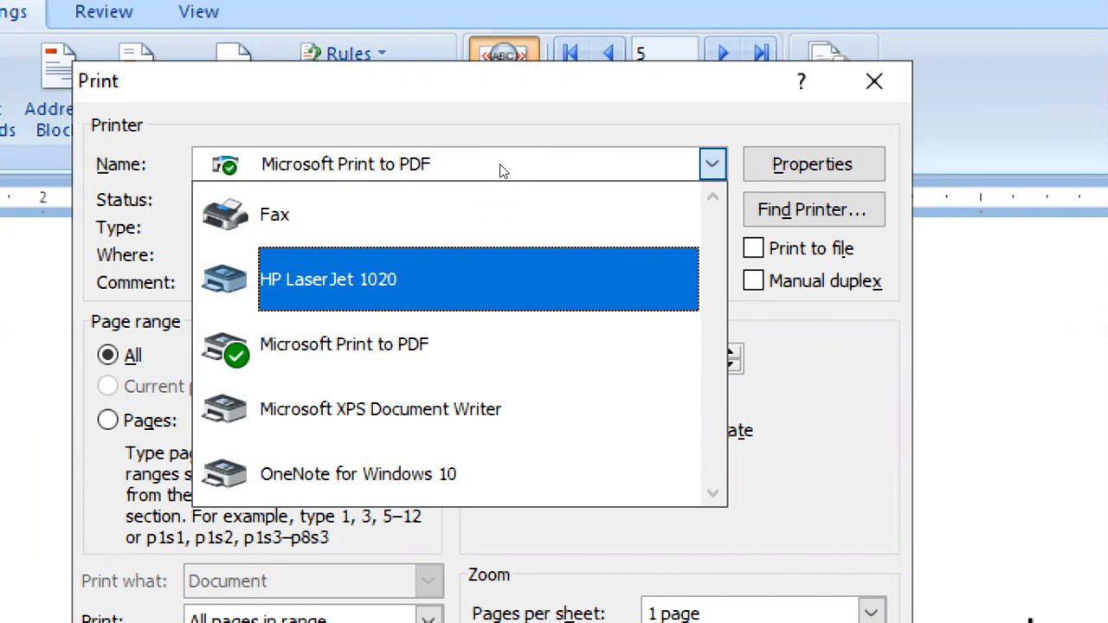
key(Down)
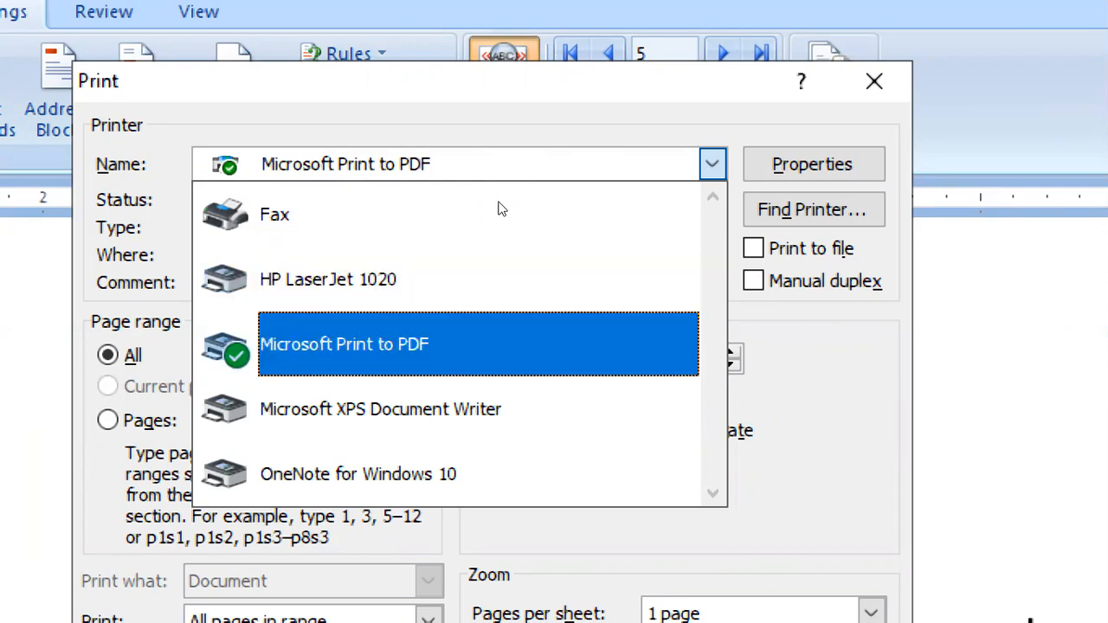
key(Return)
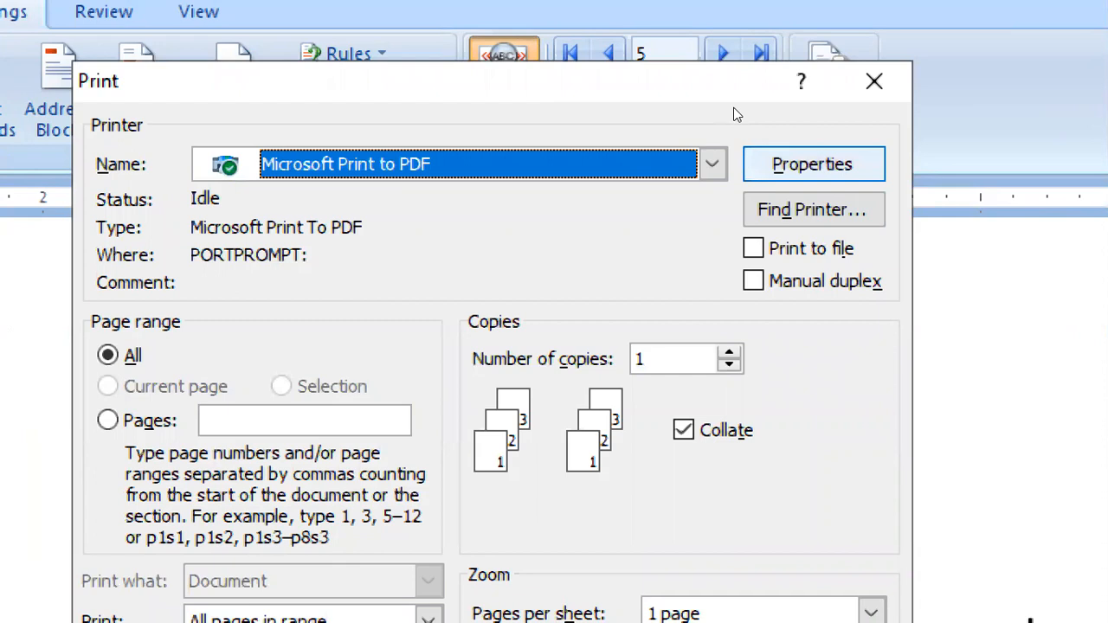
key(alt+p)
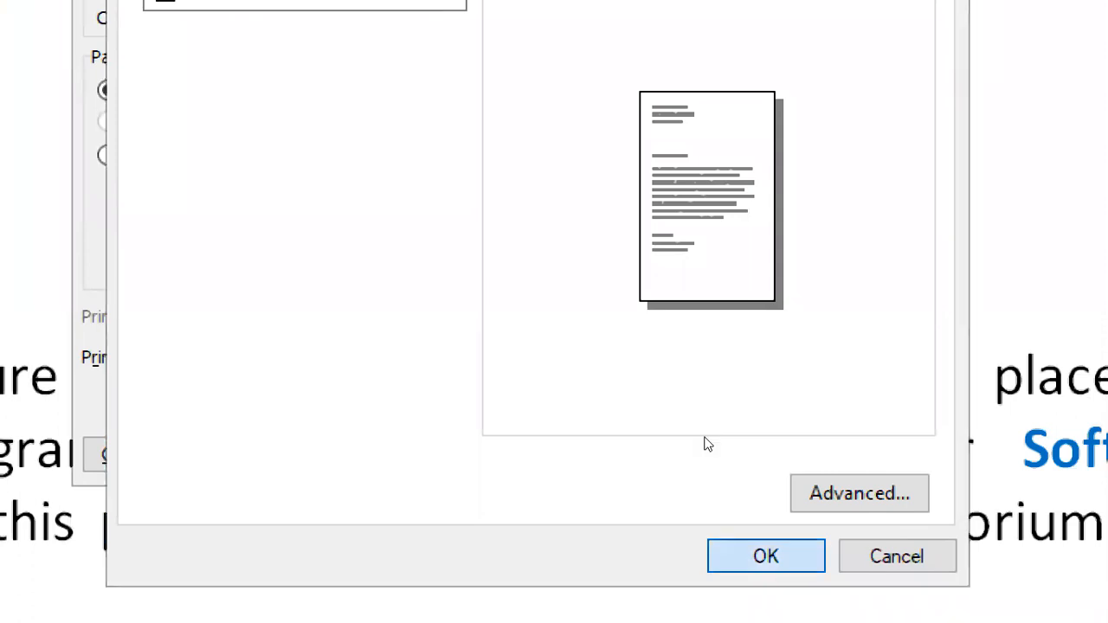
key(Return)
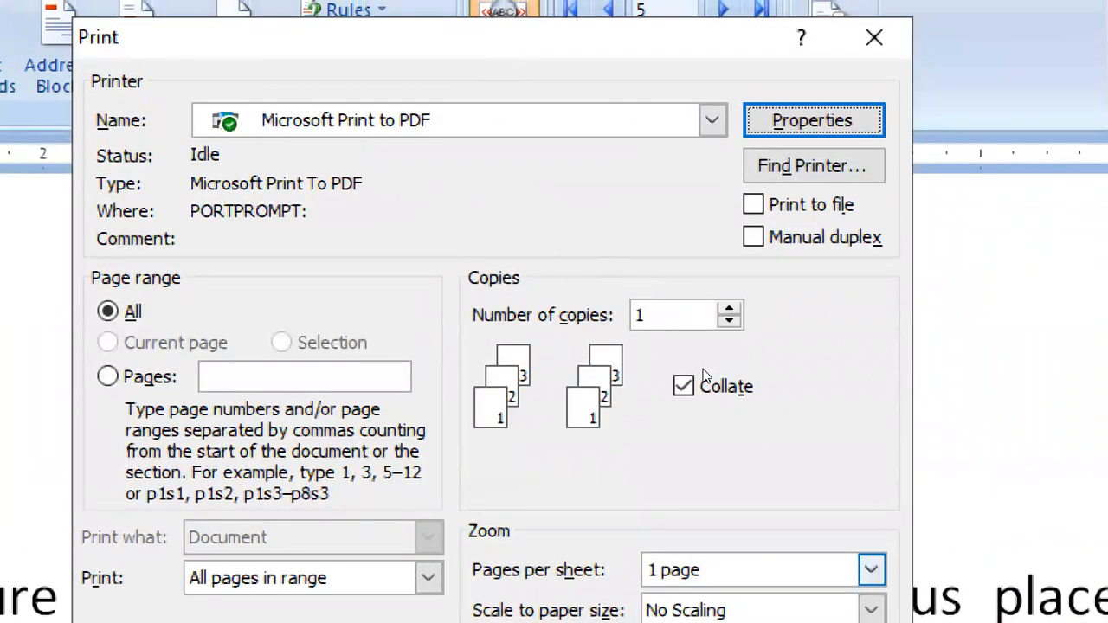
Send the merged letters to the PDF printer, but cancel saving the file and dismiss the merge alert.
key(Return)
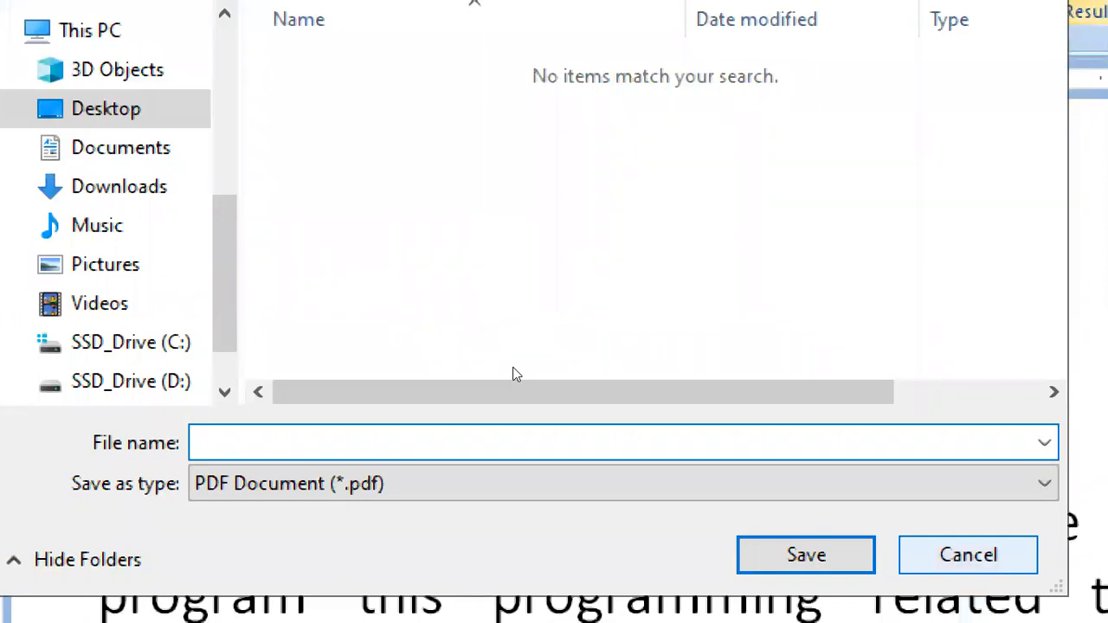
key(Escape)
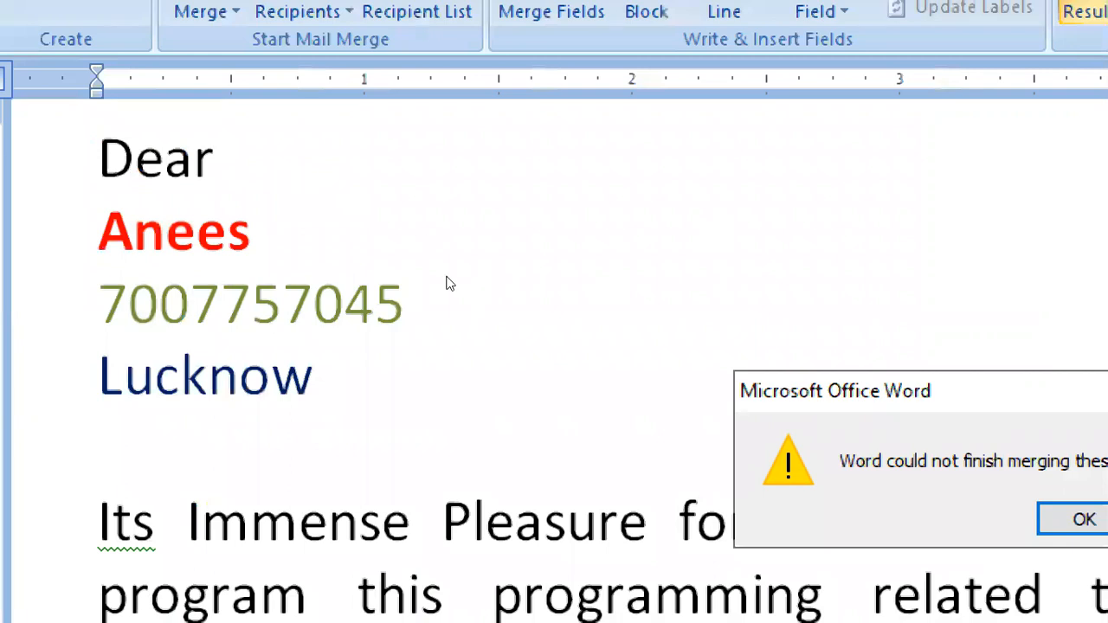
drag(892, 392, 192, 326)
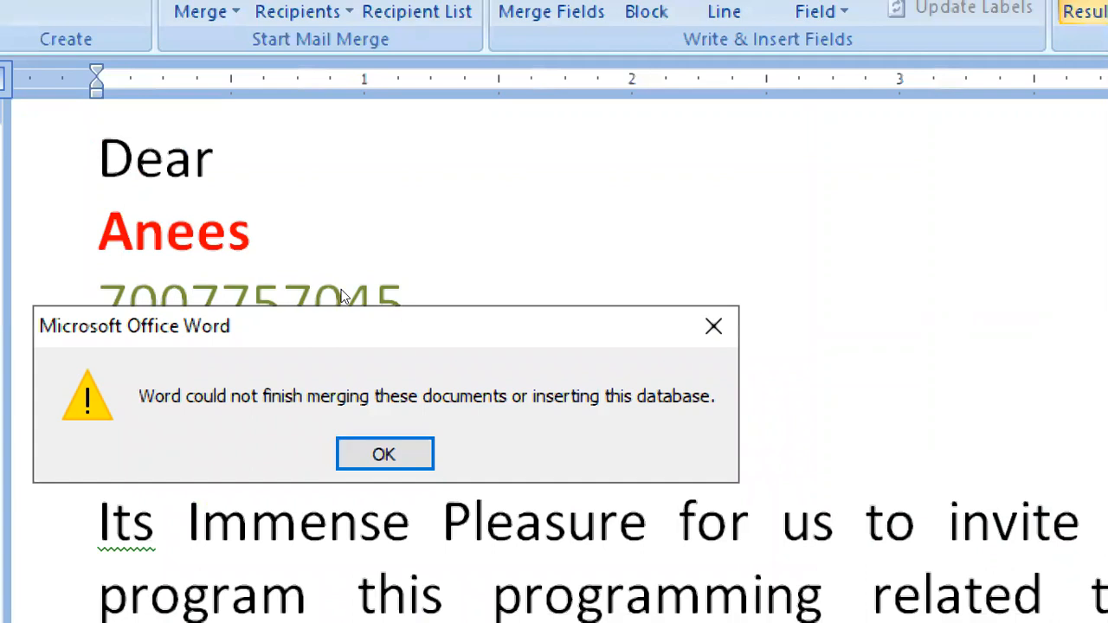
key(Return)
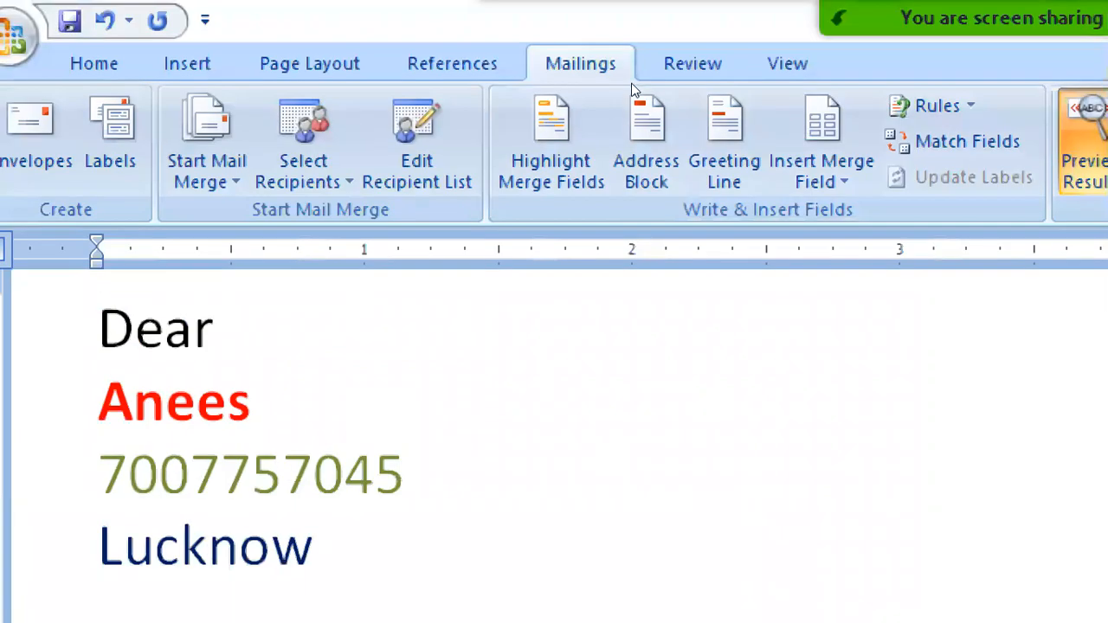
Finish the merge by printing the letters for all records to Microsoft Print to PDF with one copy.
mouse_move(946, 75)
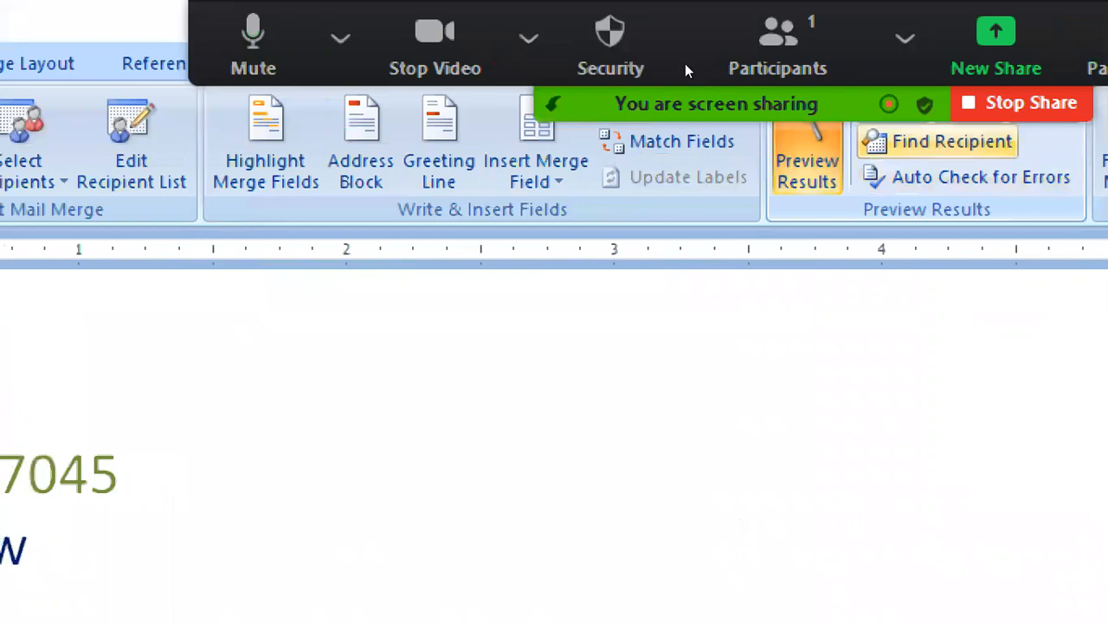
click(964, 143)
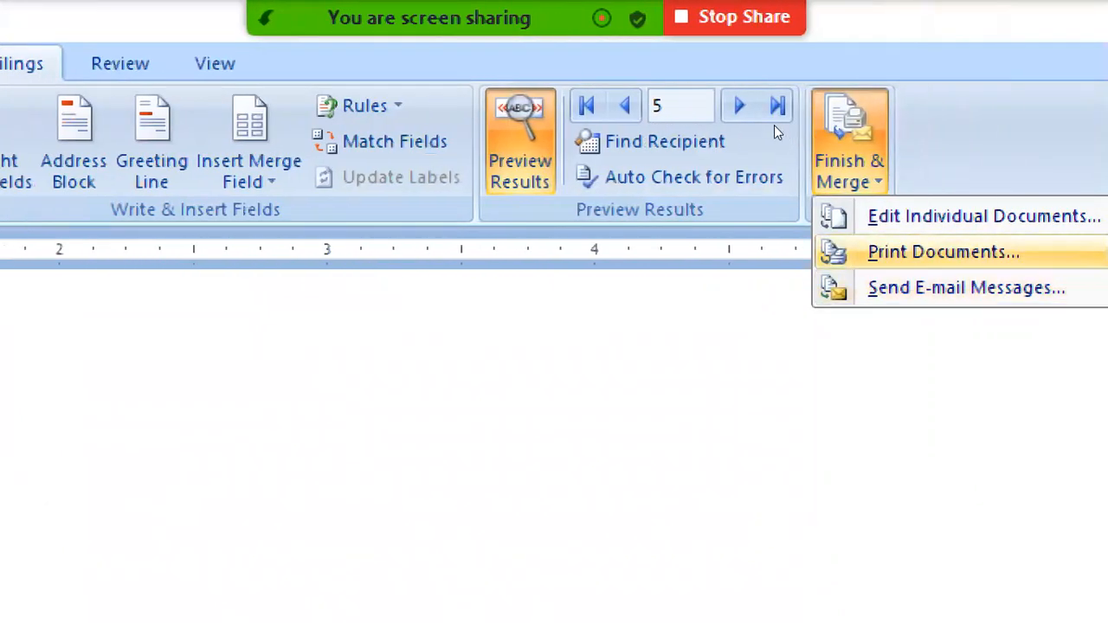
key(Return)
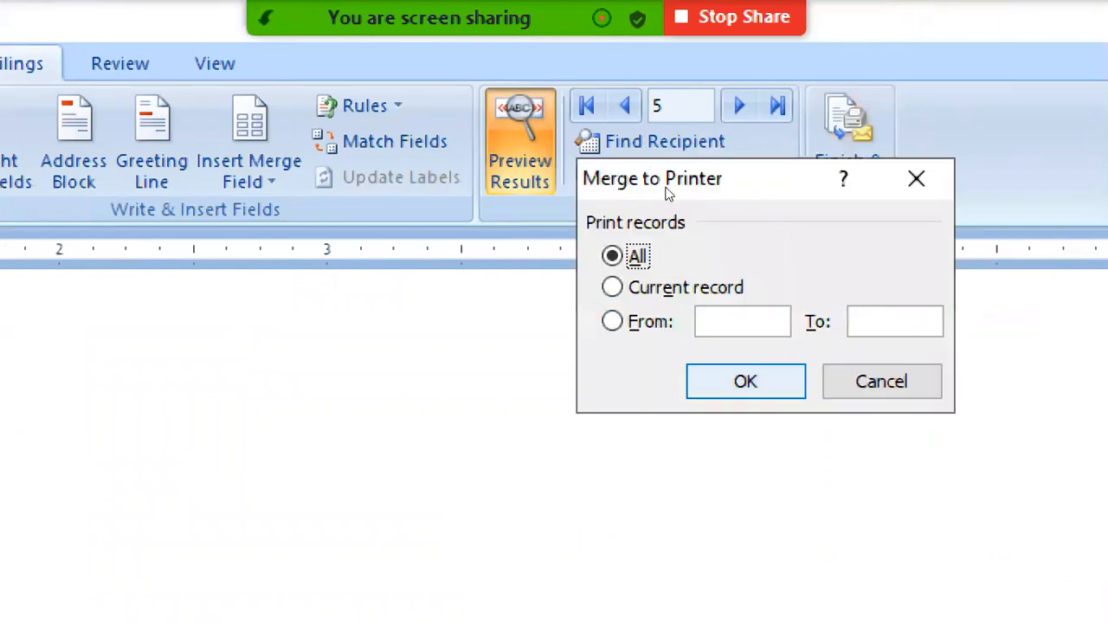
key(Return)
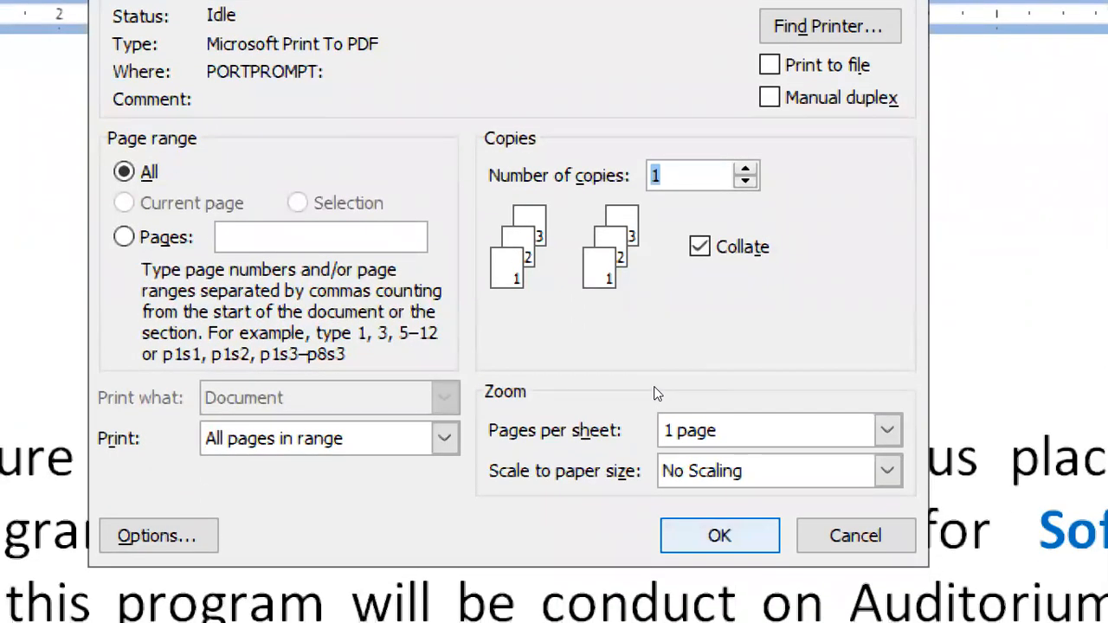
key(Return)
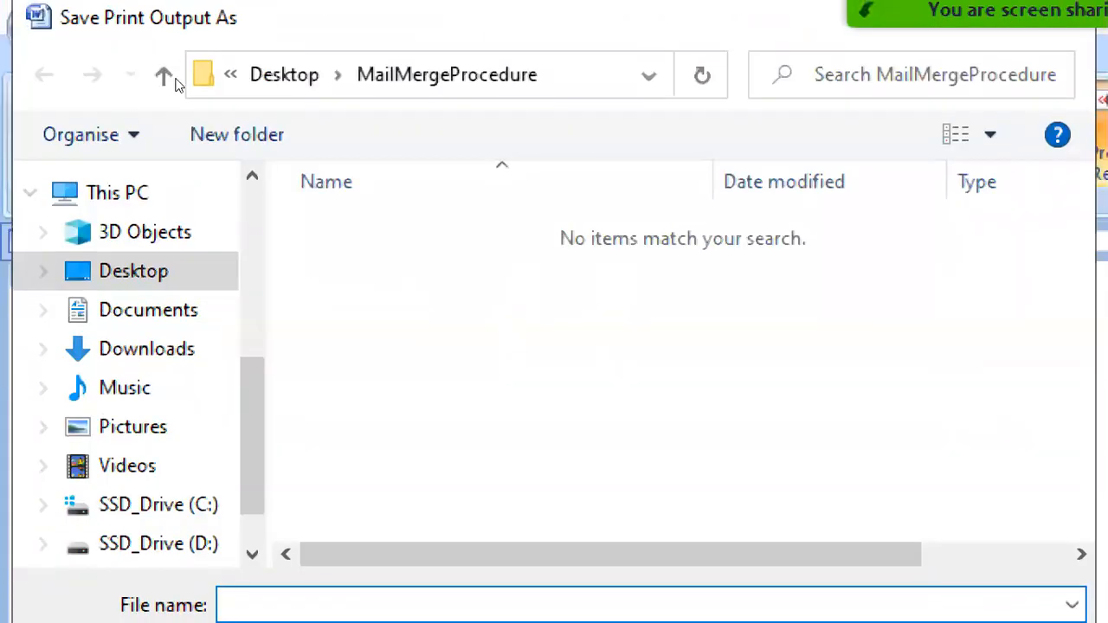
Save the print output as the PDF document AllDocuments in the MailMergeProcedure folder on the Desktop.
click(166, 76)
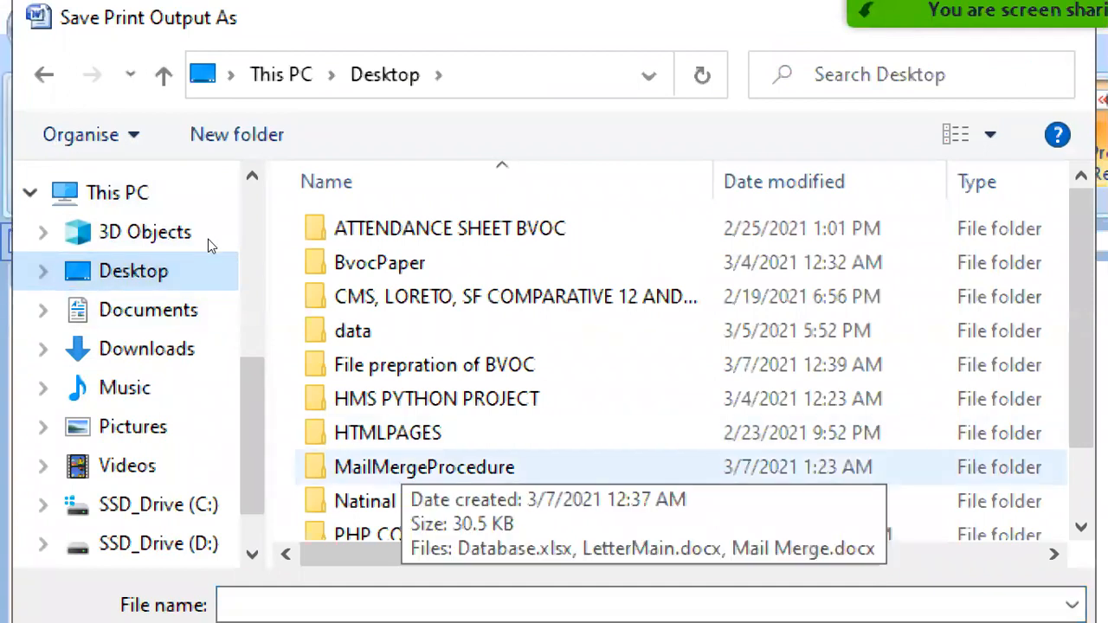
key(Return)
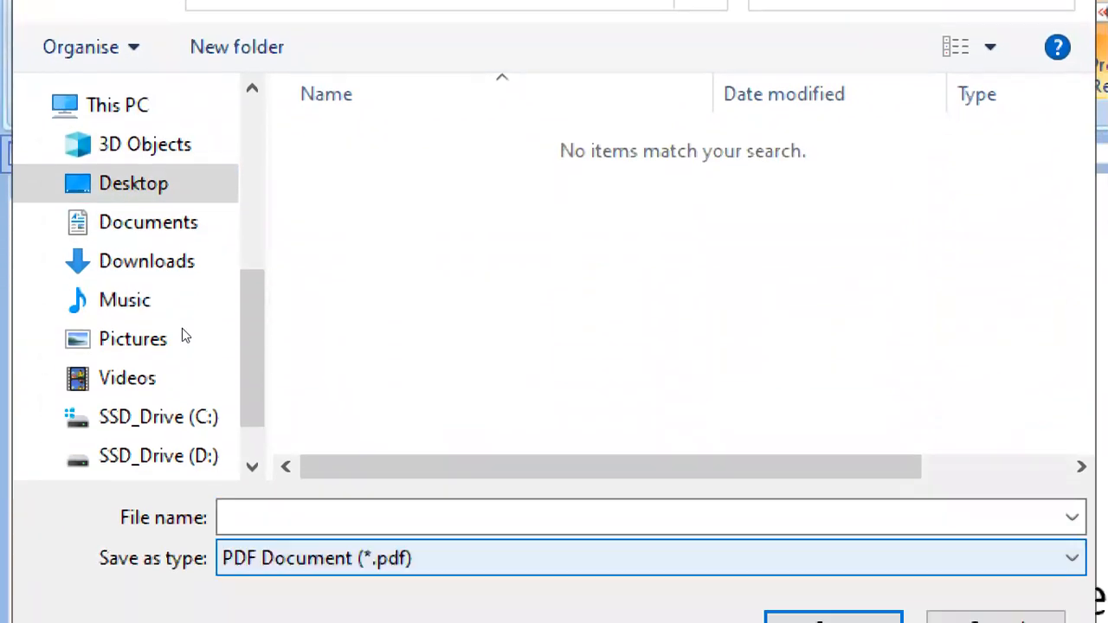
key(shift+Tab)
text(A)
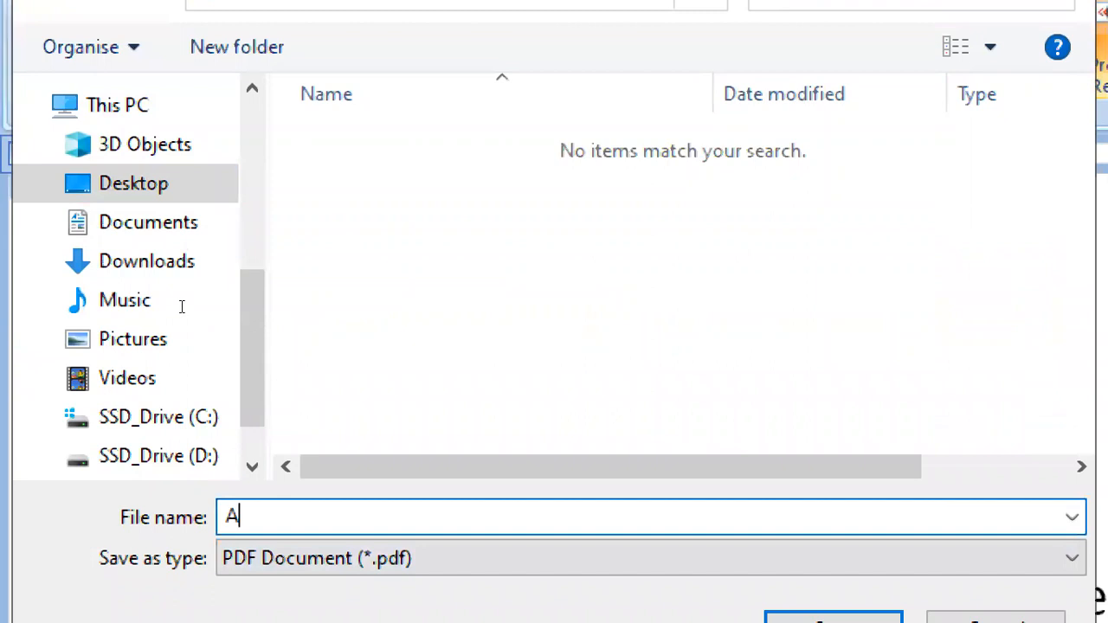
text(llDco)
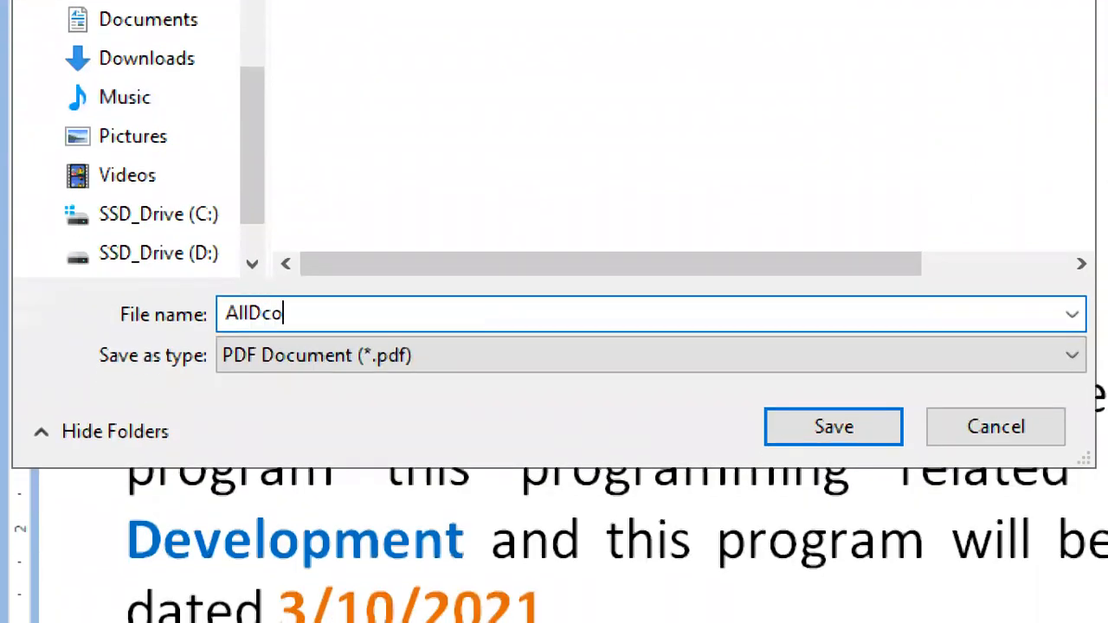
key(BackSpace)
key(BackSpace)
text(ocuments)
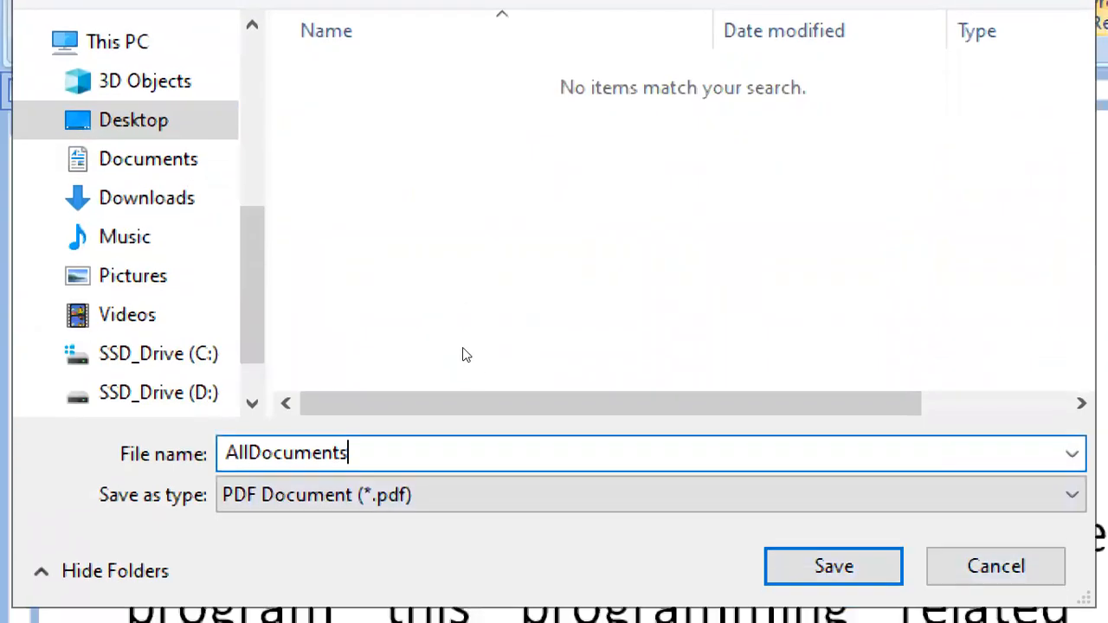
key(Return)
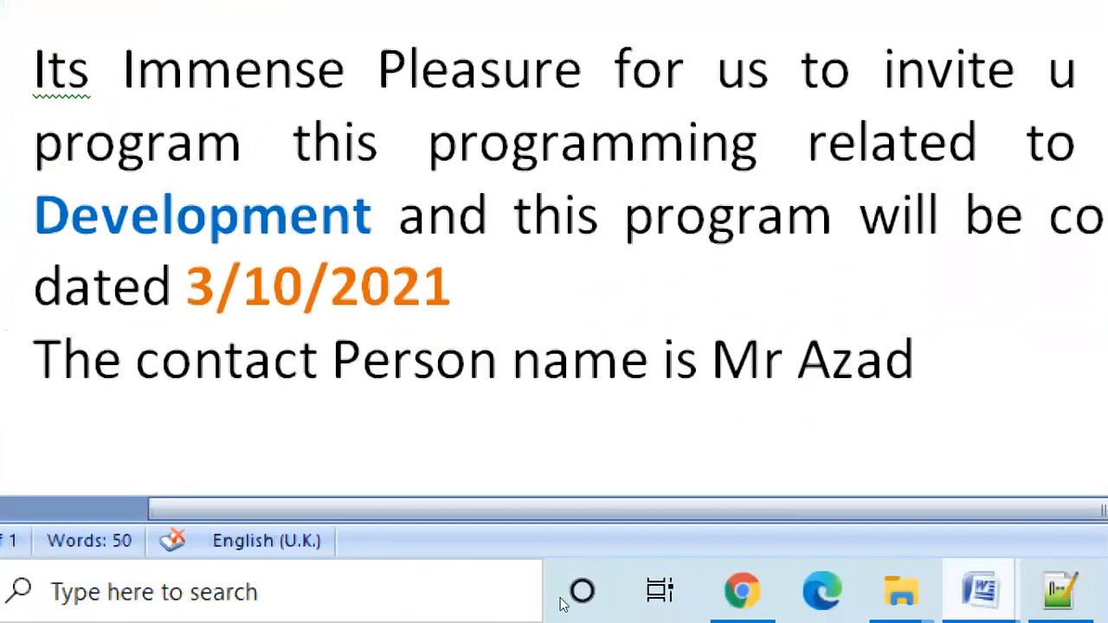
Close the Magnifier to return the screen to normal size.
click(665, 599)
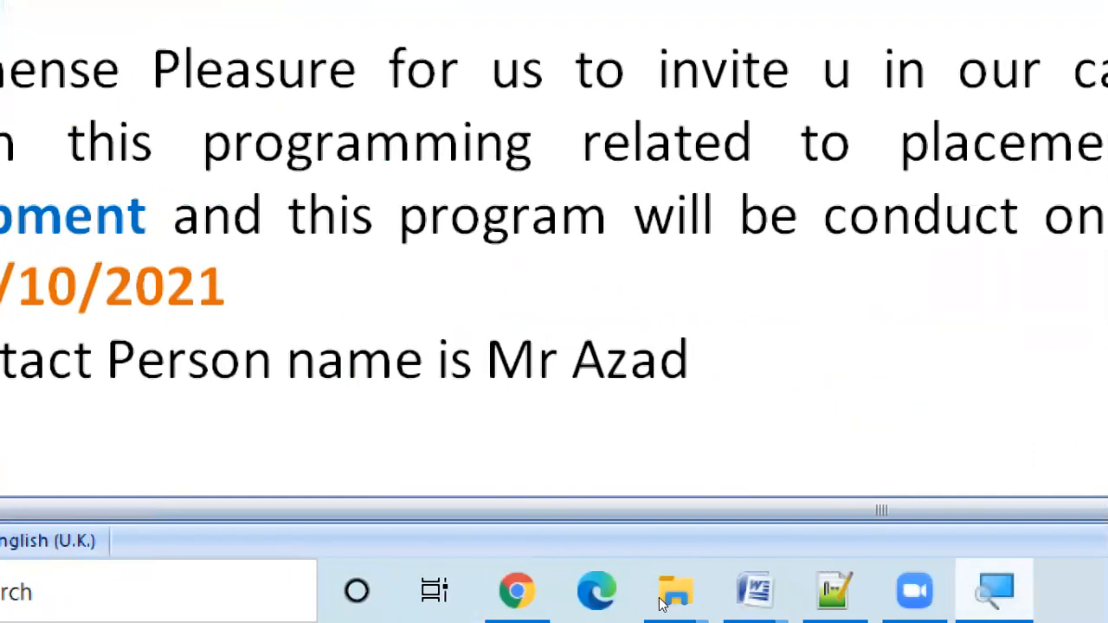
right_click(995, 590)
click(904, 522)
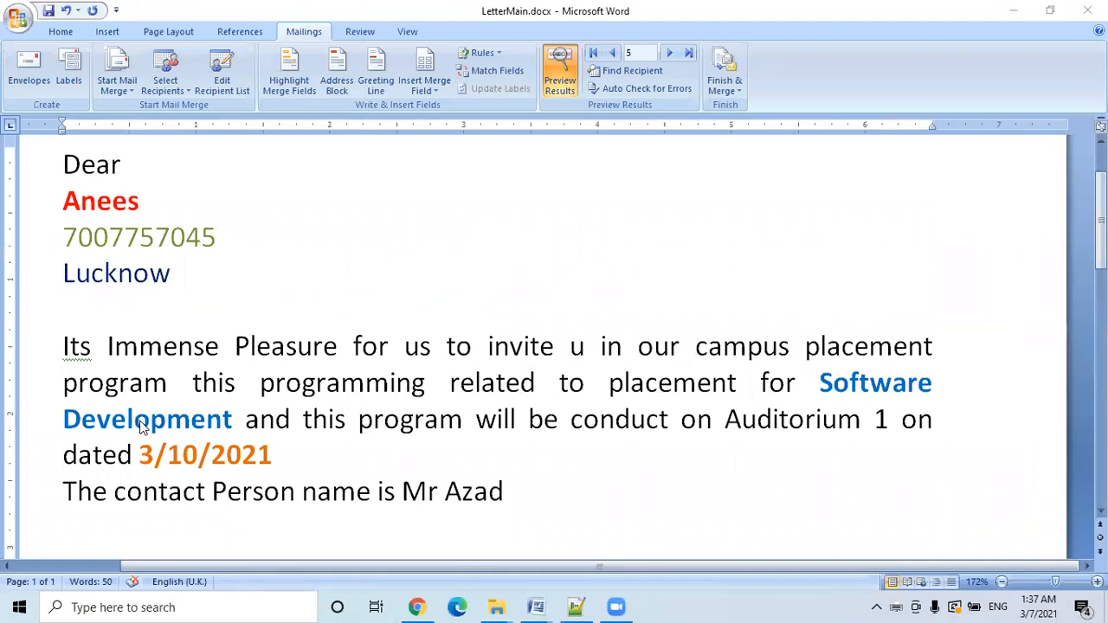
Minimise the letter document and maximise the MailMergeProcedure folder window in File Explorer.
click(1015, 11)
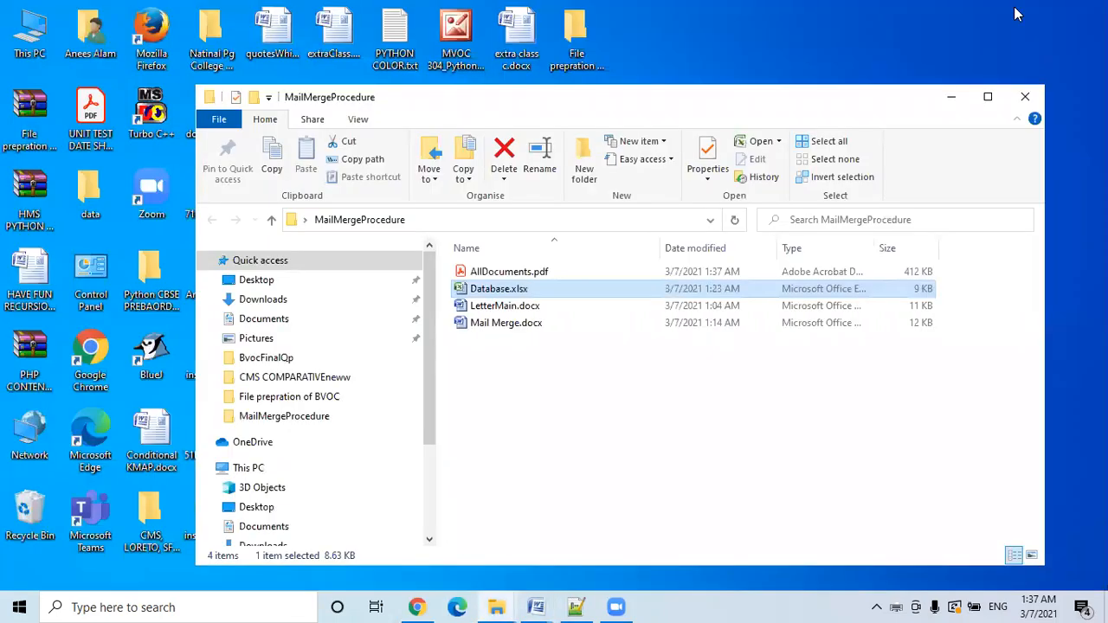
click(1027, 97)
click(613, 123)
double_click(587, 122)
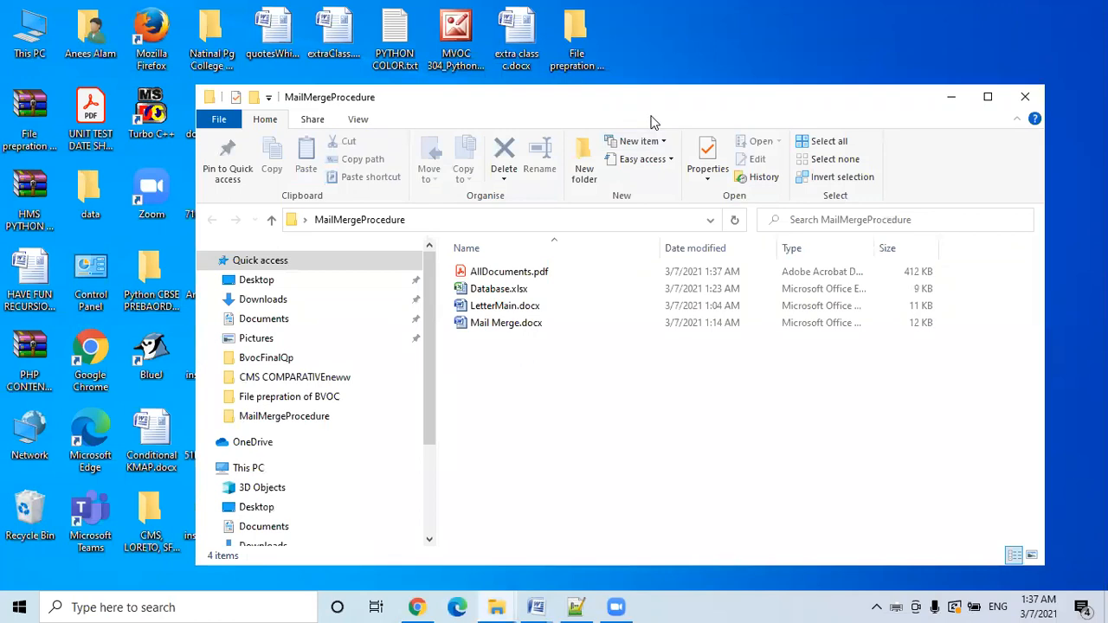
double_click(676, 105)
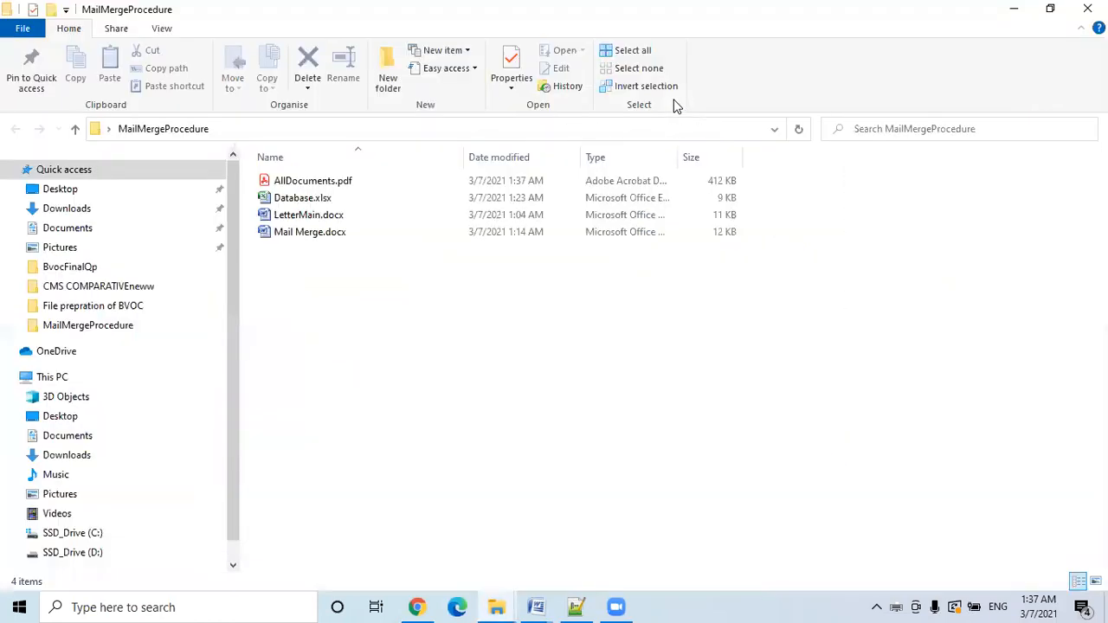
Open AllDocuments.pdf in Adobe Acrobat Reader and view it at 150% zoom with the tools pane collapsed.
double_click(327, 184)
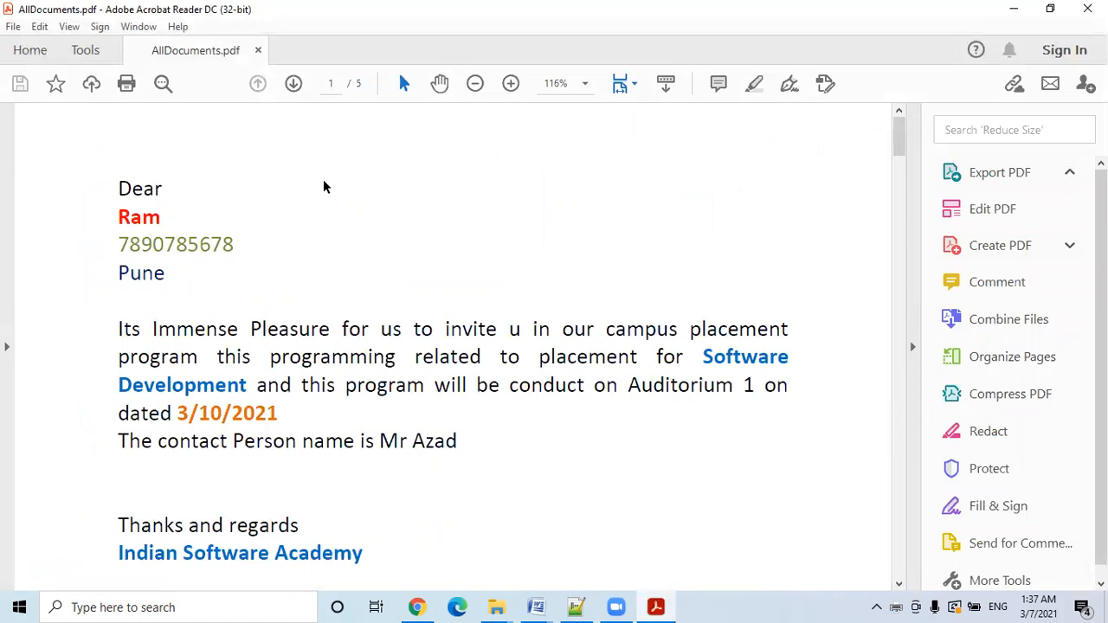
click(912, 347)
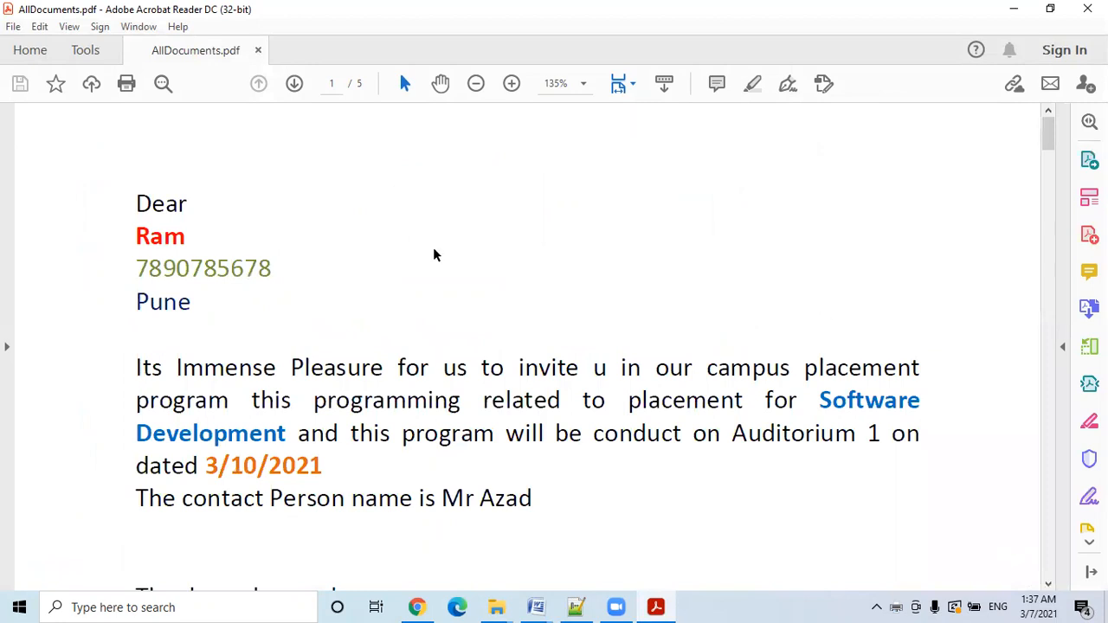
click(584, 84)
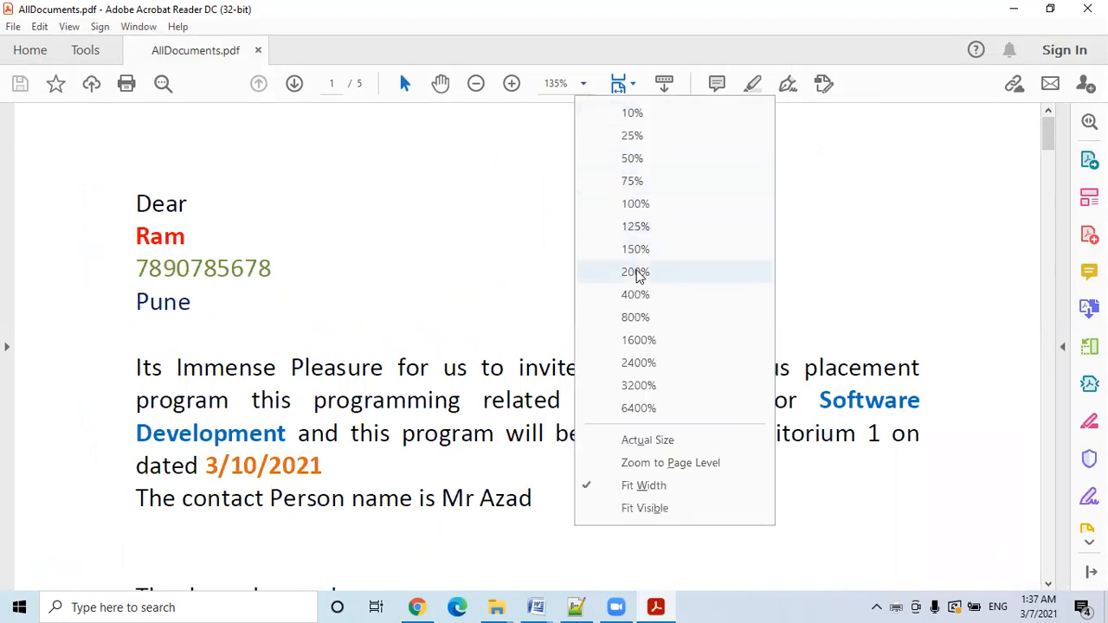
click(638, 251)
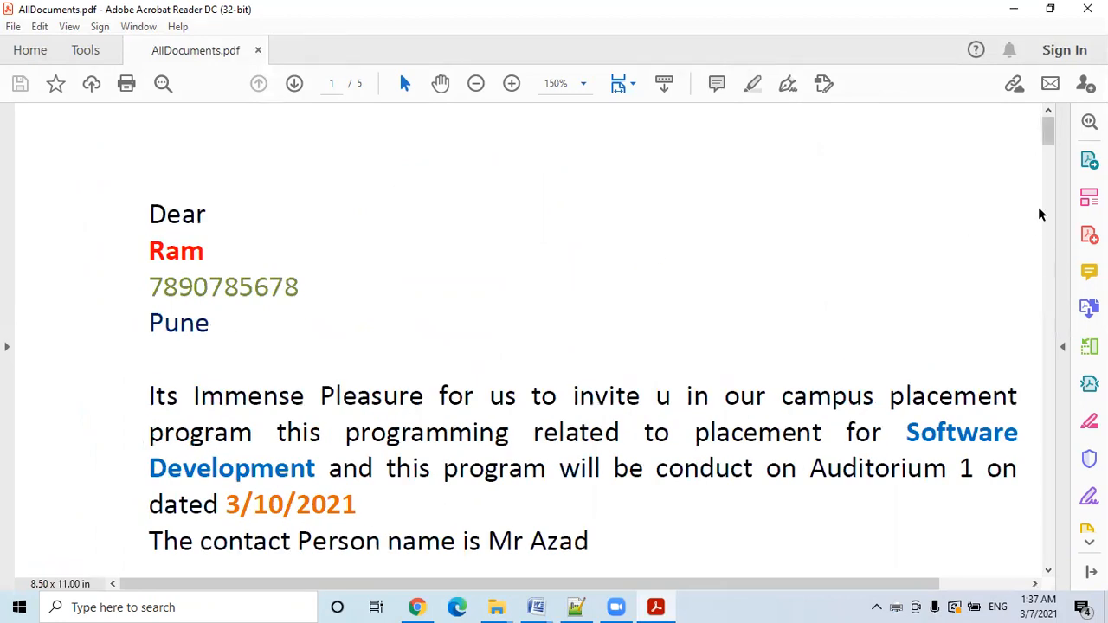
Examine each recipient's merged letter through the last page of the PDF, and clear the reader and folder windows from the desktop.
drag(1049, 140, 1054, 228)
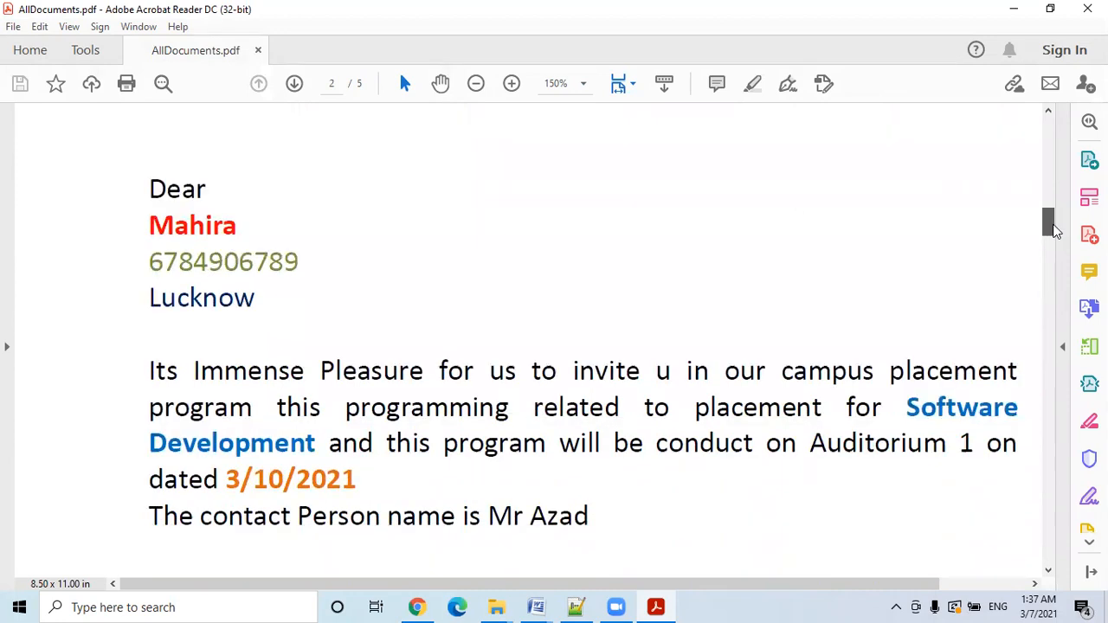
drag(1054, 228, 1054, 228)
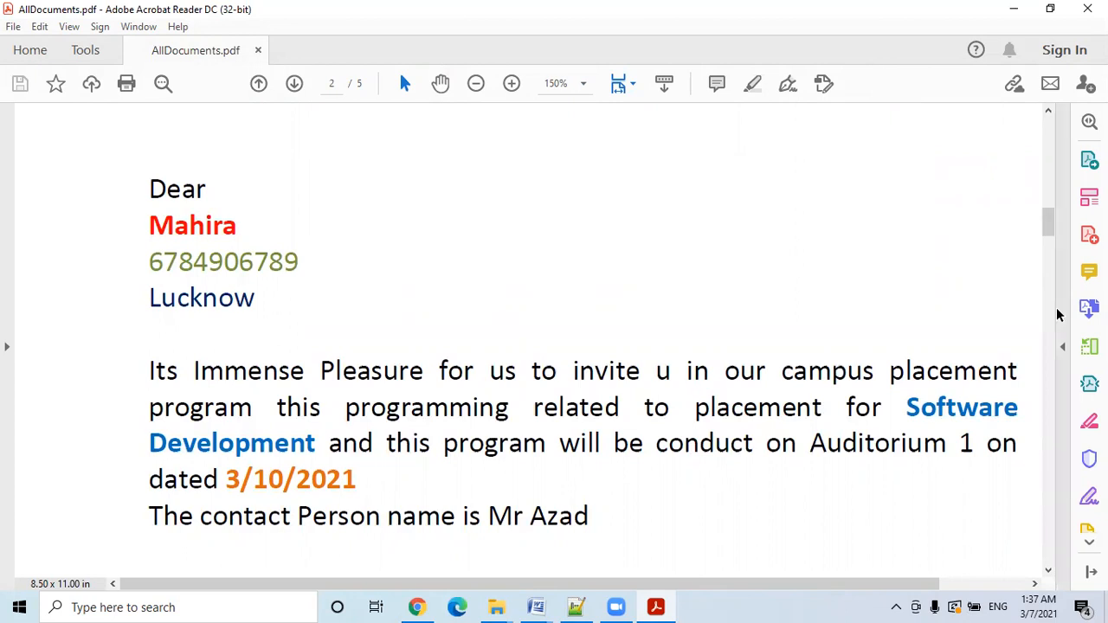
drag(1056, 240, 1059, 321)
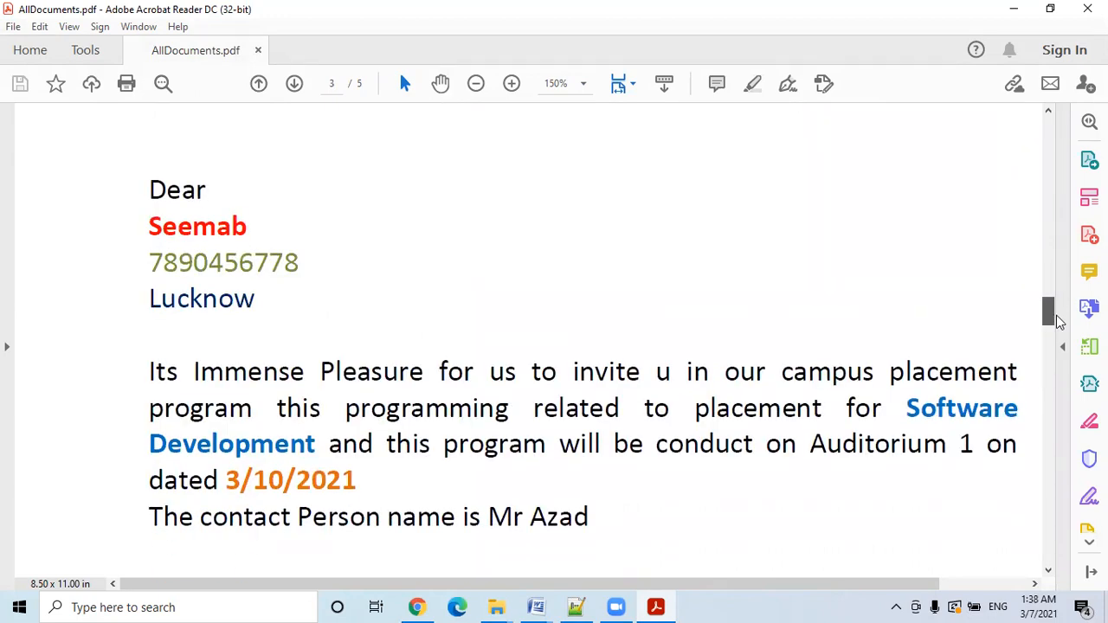
drag(1059, 321, 1054, 513)
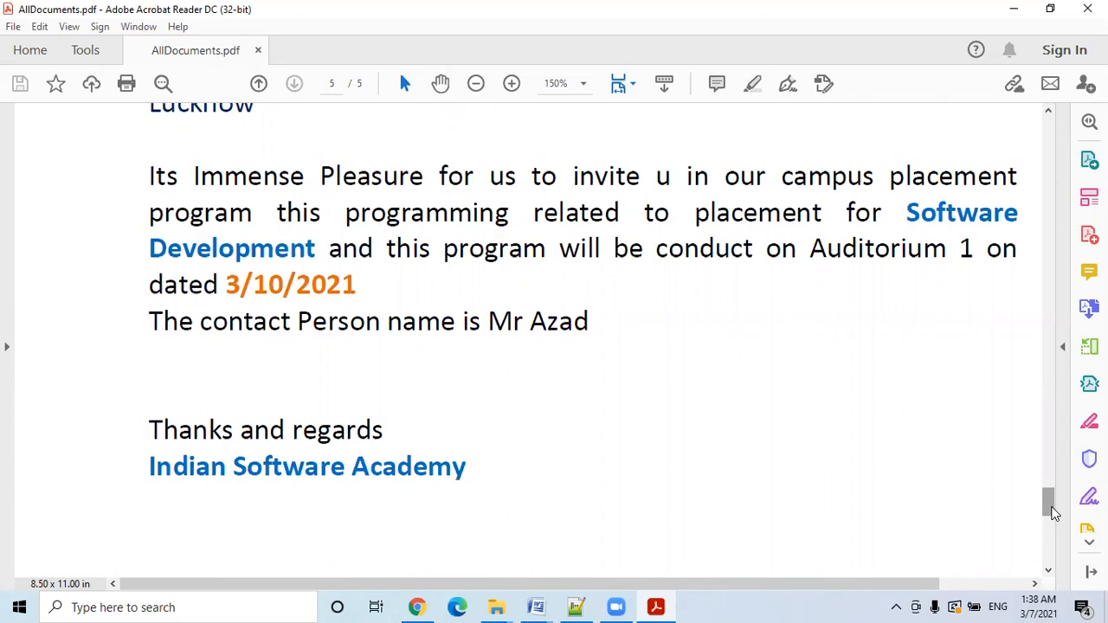
drag(1053, 512, 1062, 129)
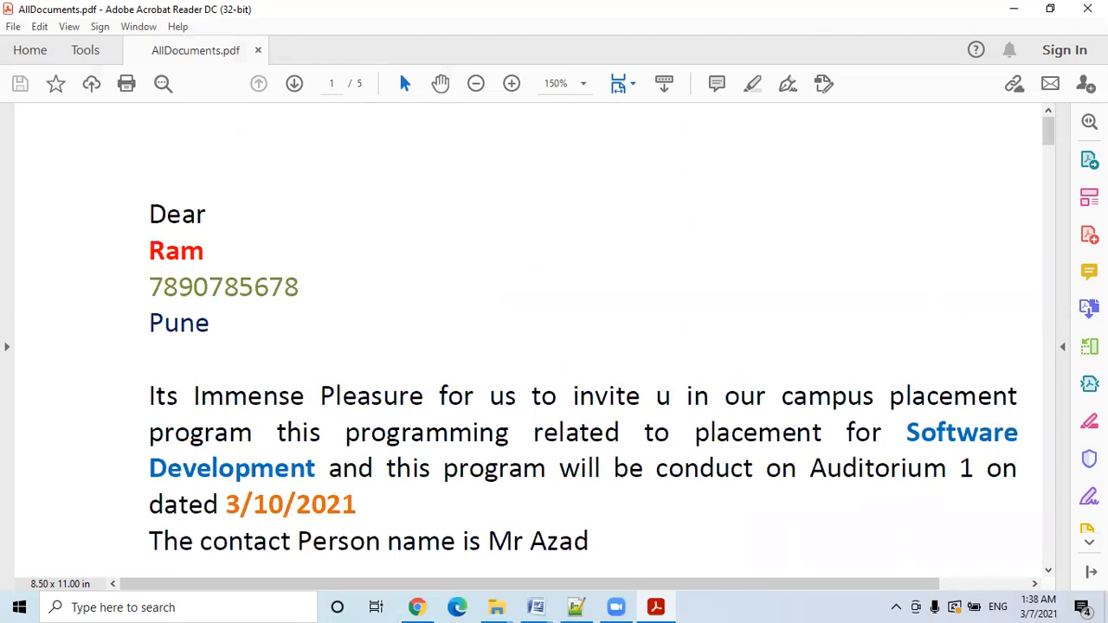
click(1086, 9)
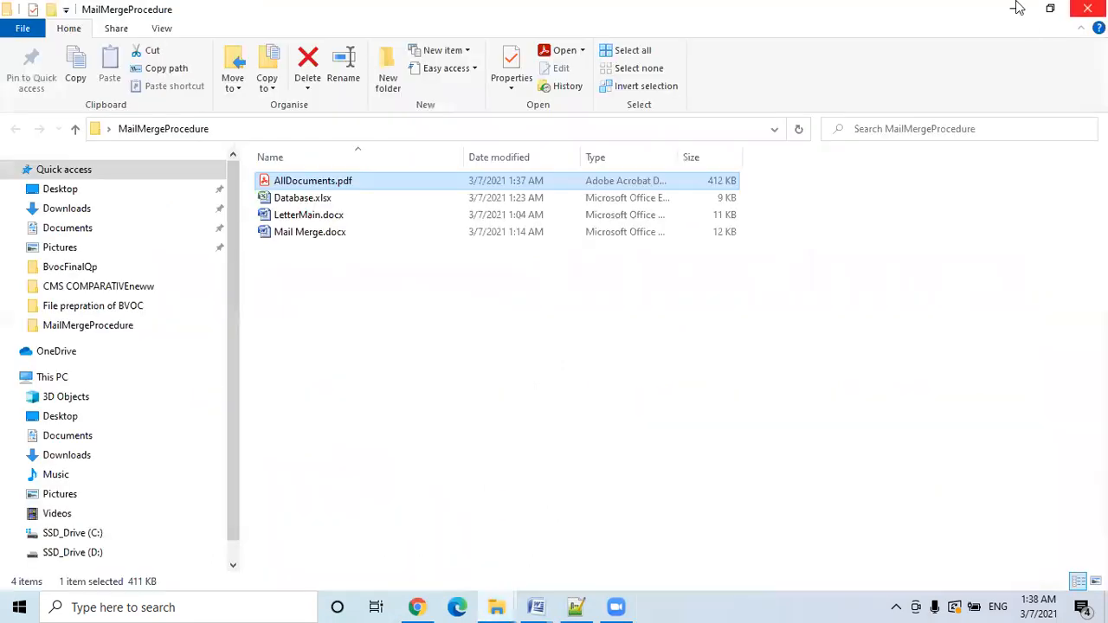
click(1017, 7)
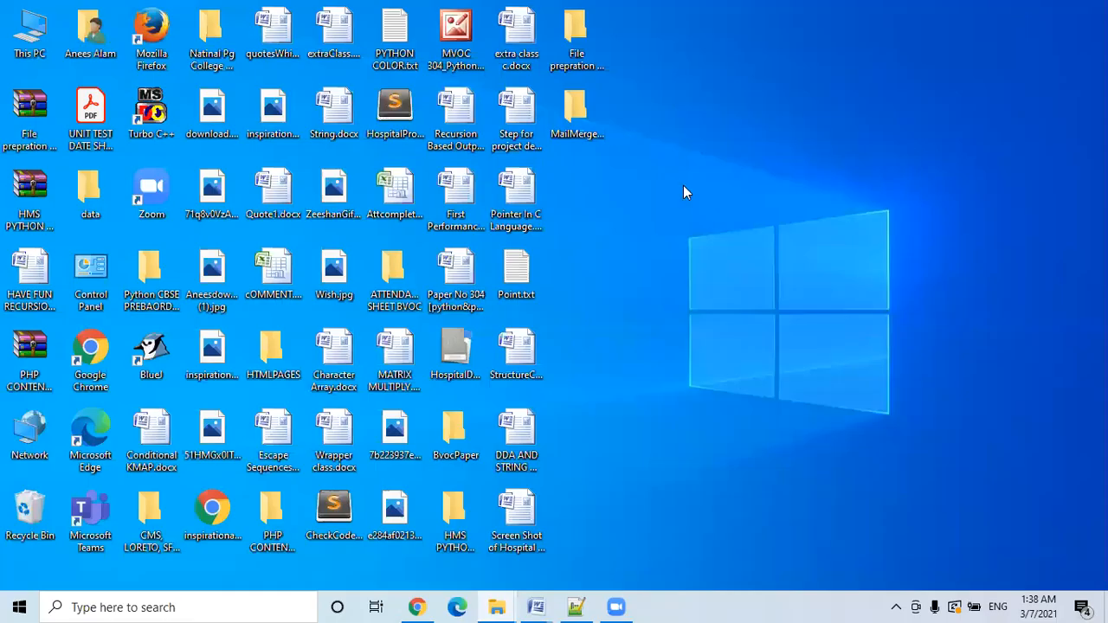